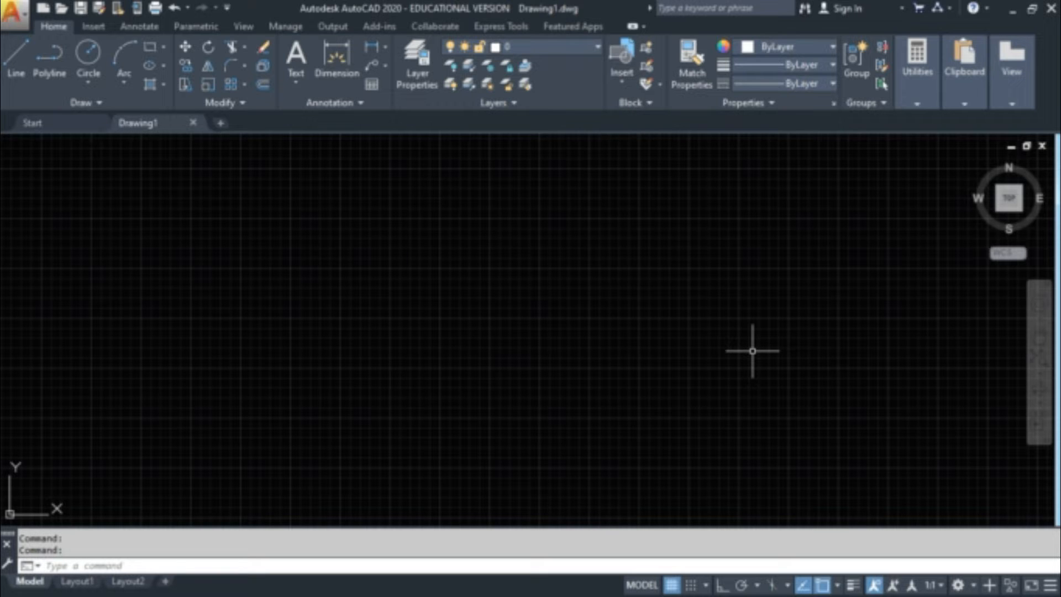
Open the help window, search for CIRCLE and open the CIRCLE (Command) article.
key(F1)
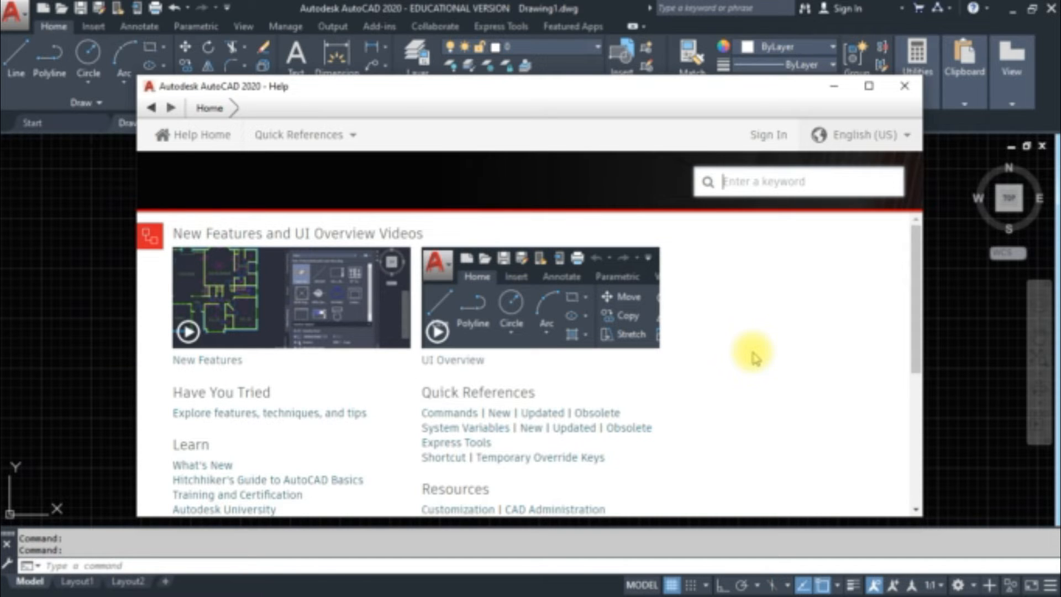
text(ciRC)
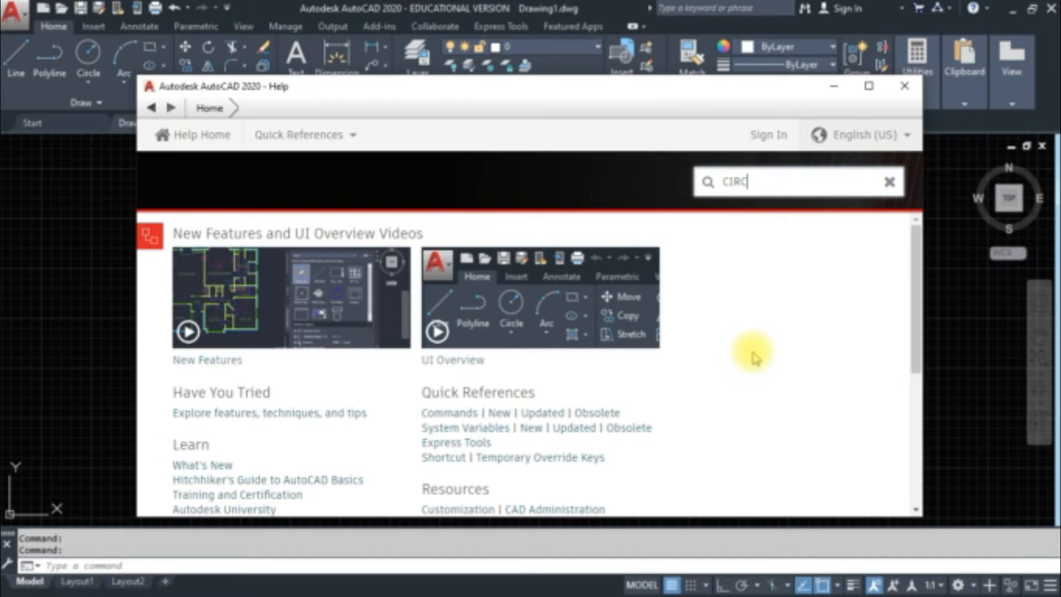
text(LE)
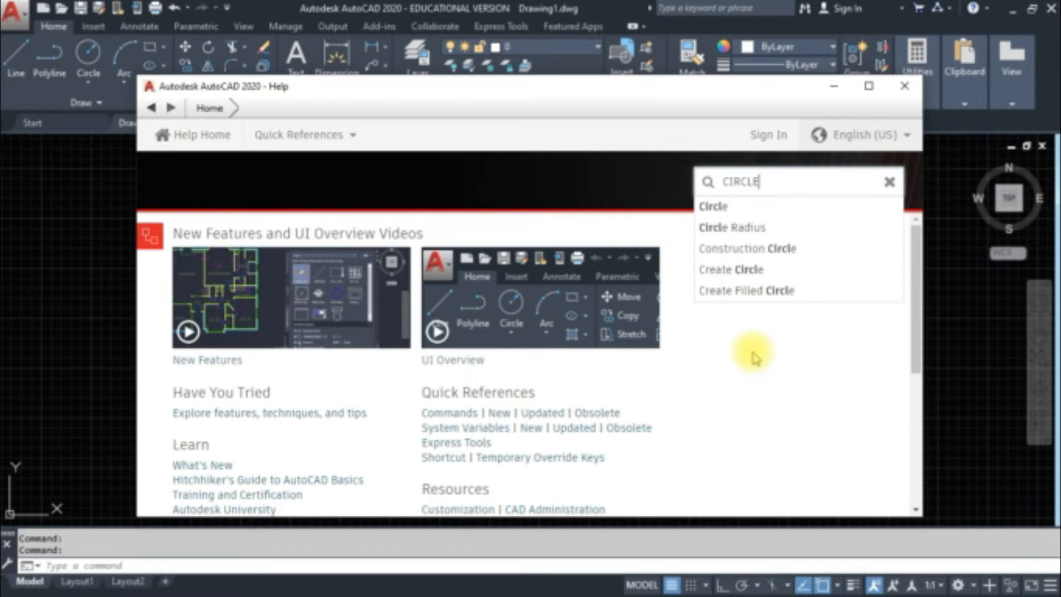
key(Return)
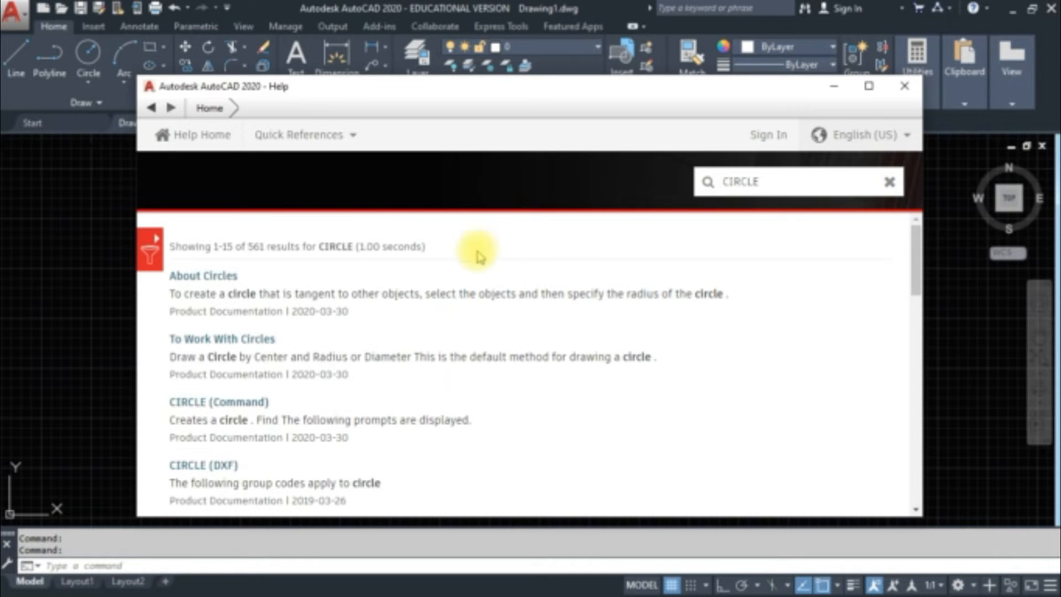
click(192, 408)
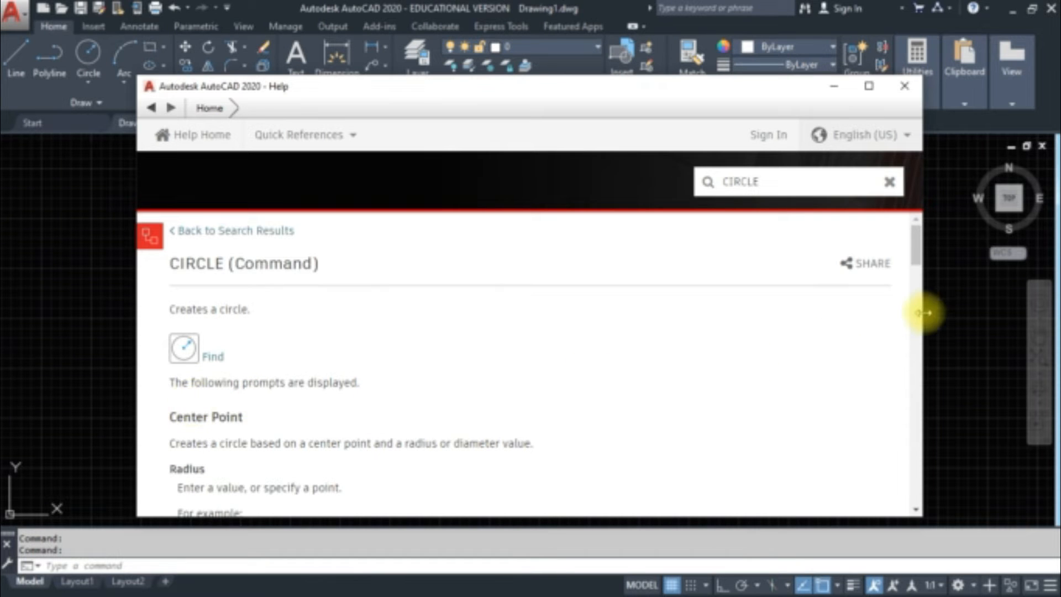
Read the CIRCLE command article from the Diameter section down to TTR (Tangent, Tangent, Radius), and close the help window.
drag(916, 238, 914, 298)
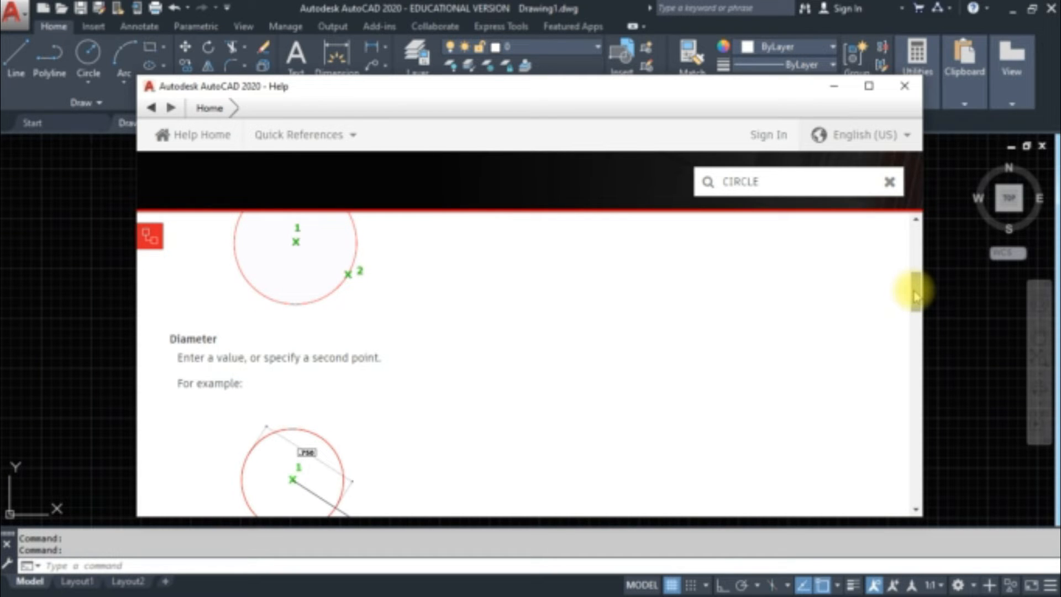
drag(916, 308, 912, 418)
scroll(891, 380, down, 1)
scroll(915, 384, down, 1)
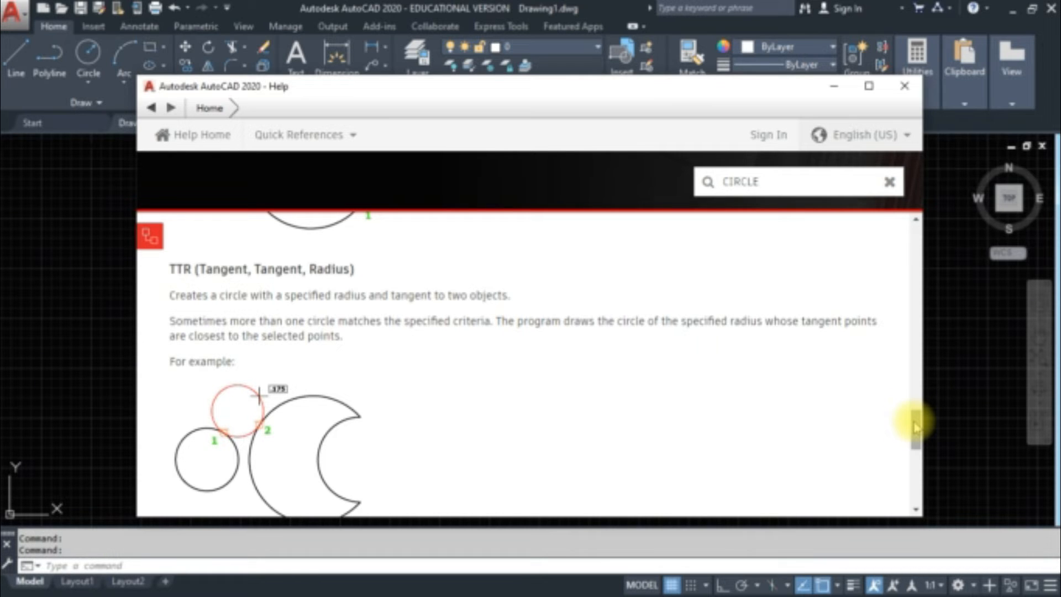
click(911, 92)
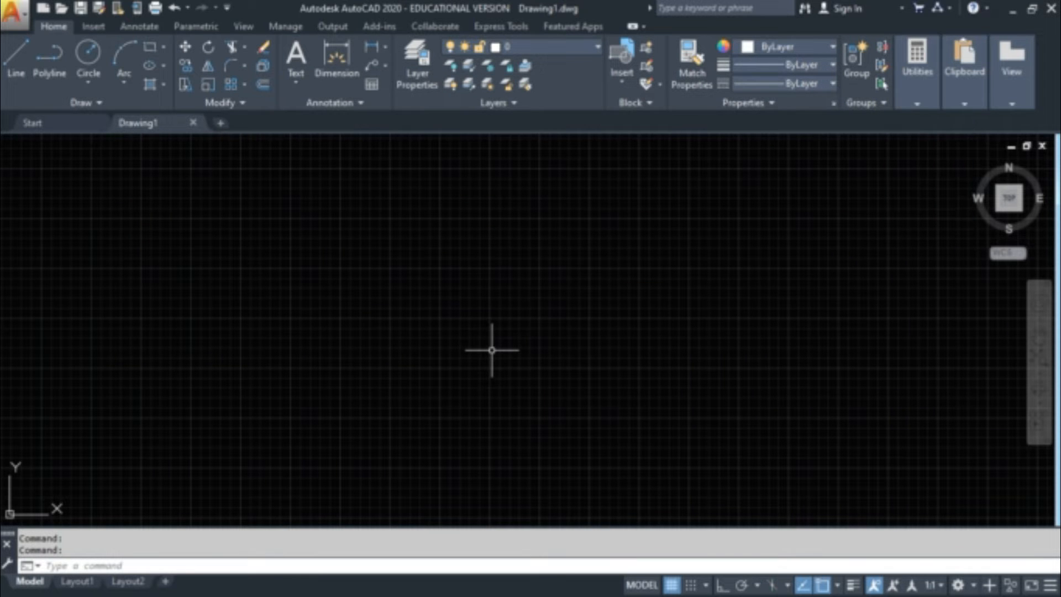
Display the command history in the separate text window, and close it to return to the empty drawing.
key(ctrl+F2)
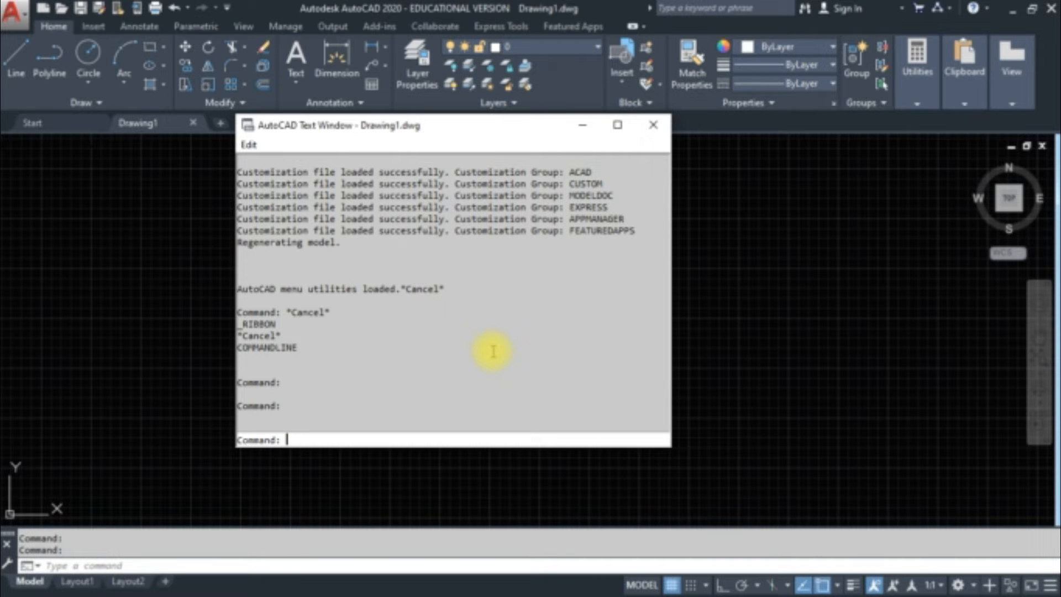
click(654, 125)
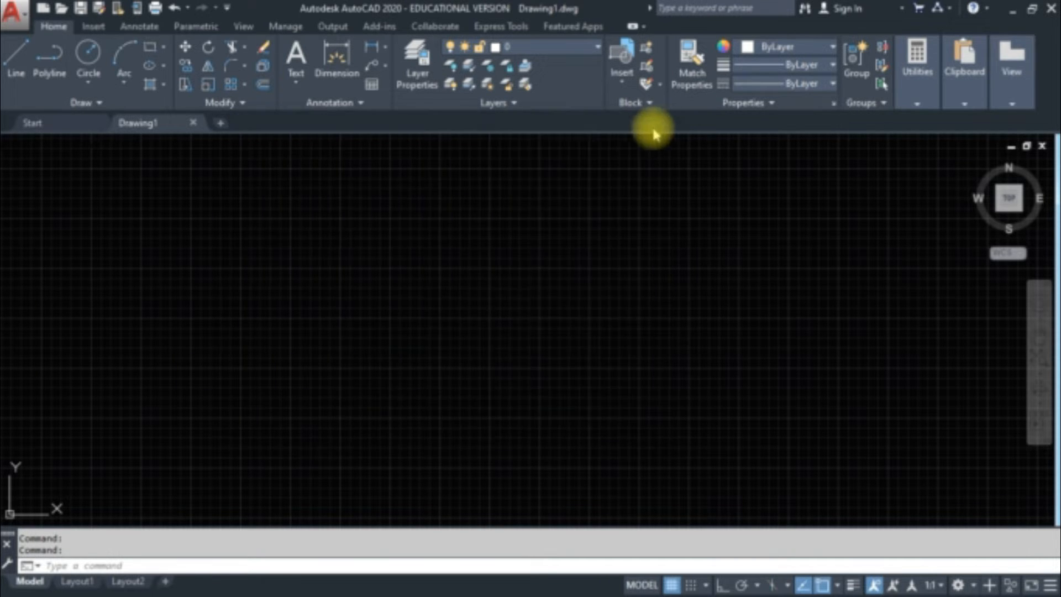
click(465, 279)
Draw a freehand zigzag chain of six connected line segments across the drawing area and end the Line command.
text(L)
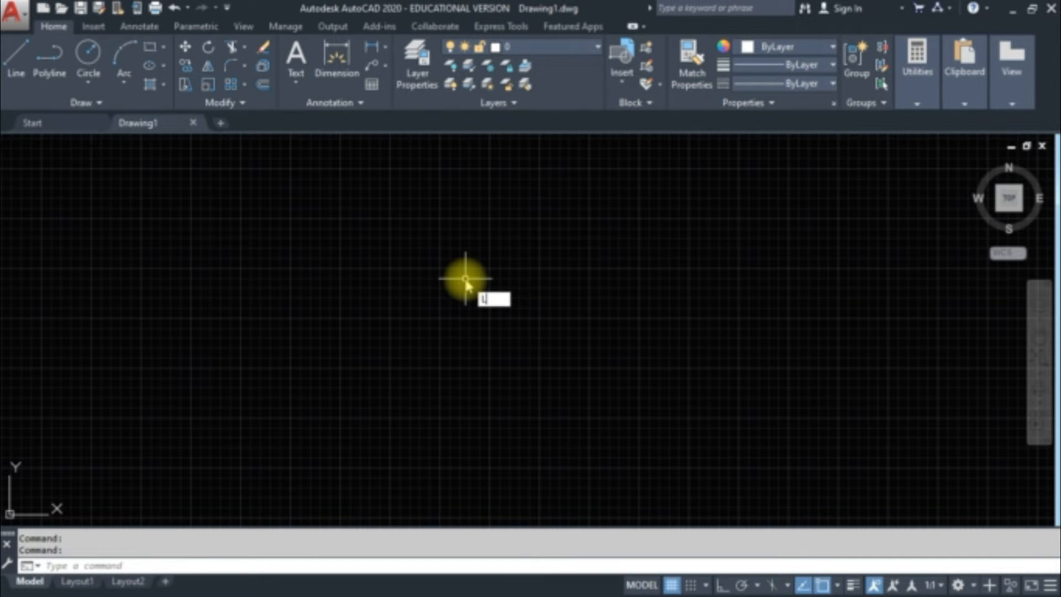
key(Return)
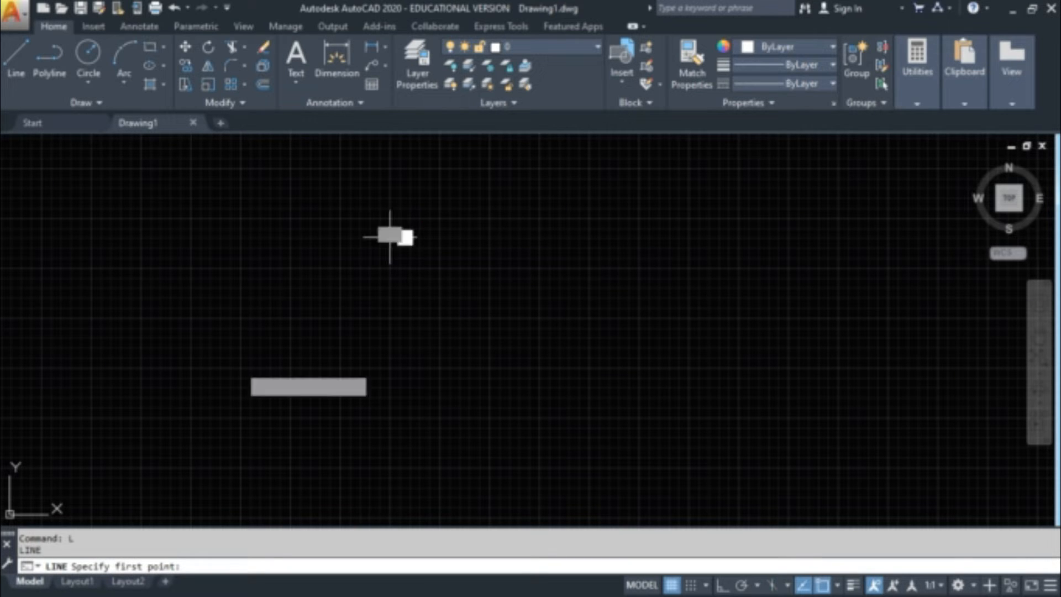
click(390, 238)
click(122, 439)
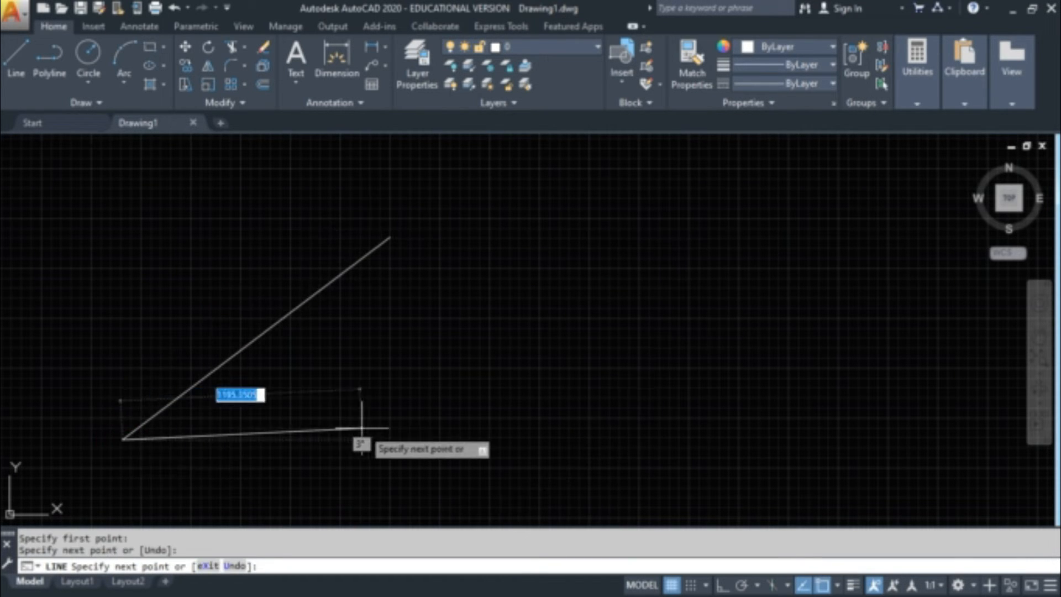
click(363, 427)
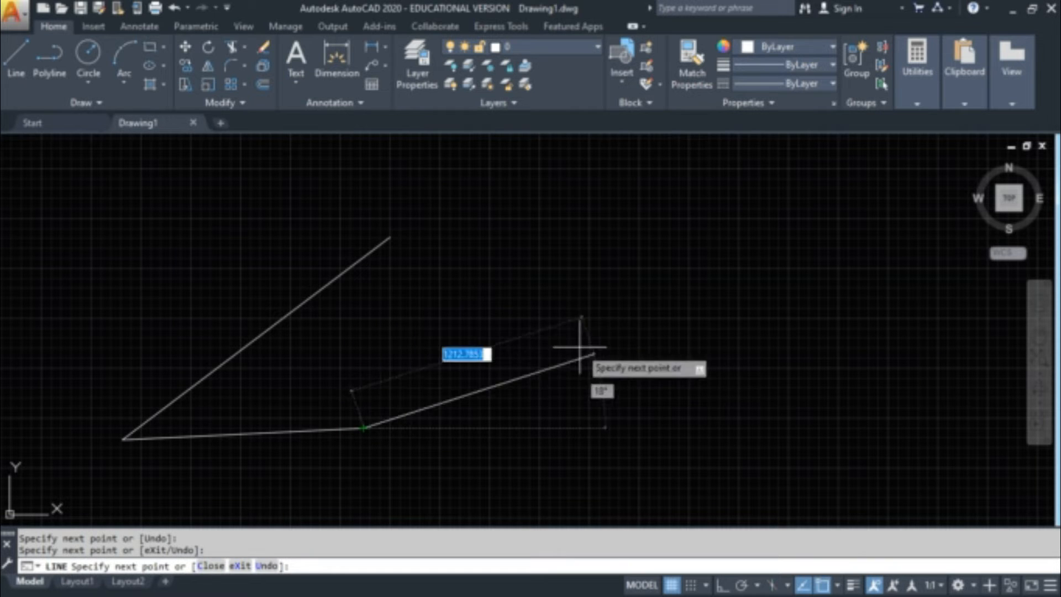
click(518, 313)
click(671, 353)
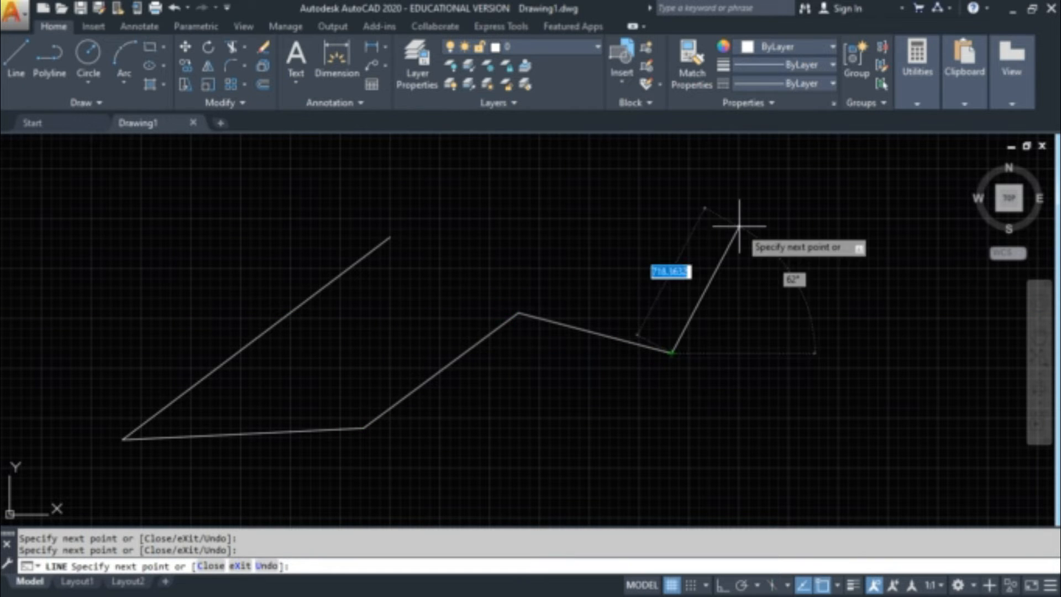
click(740, 226)
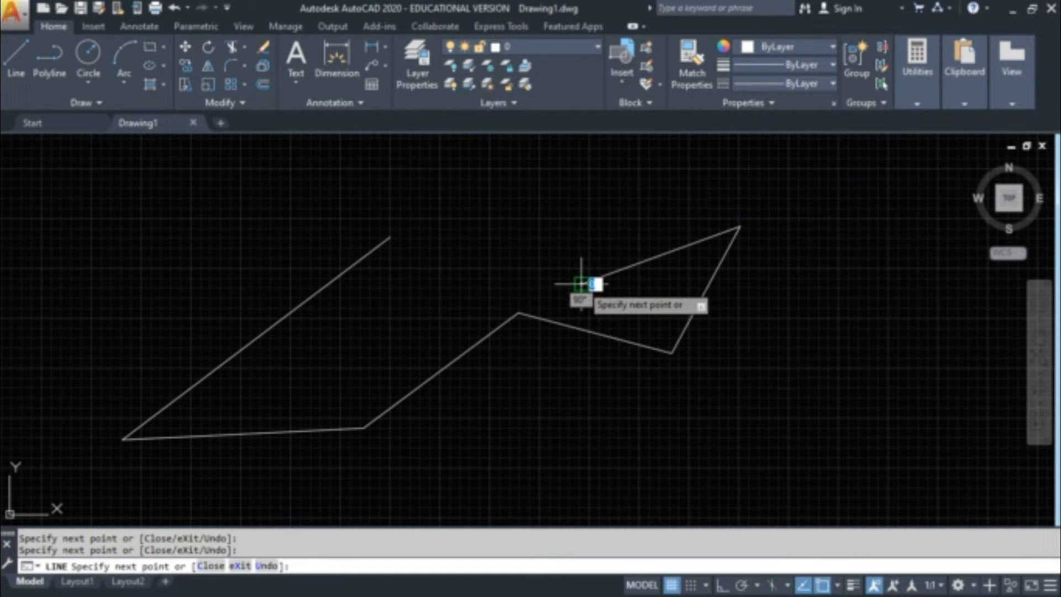
click(581, 284)
key(Escape)
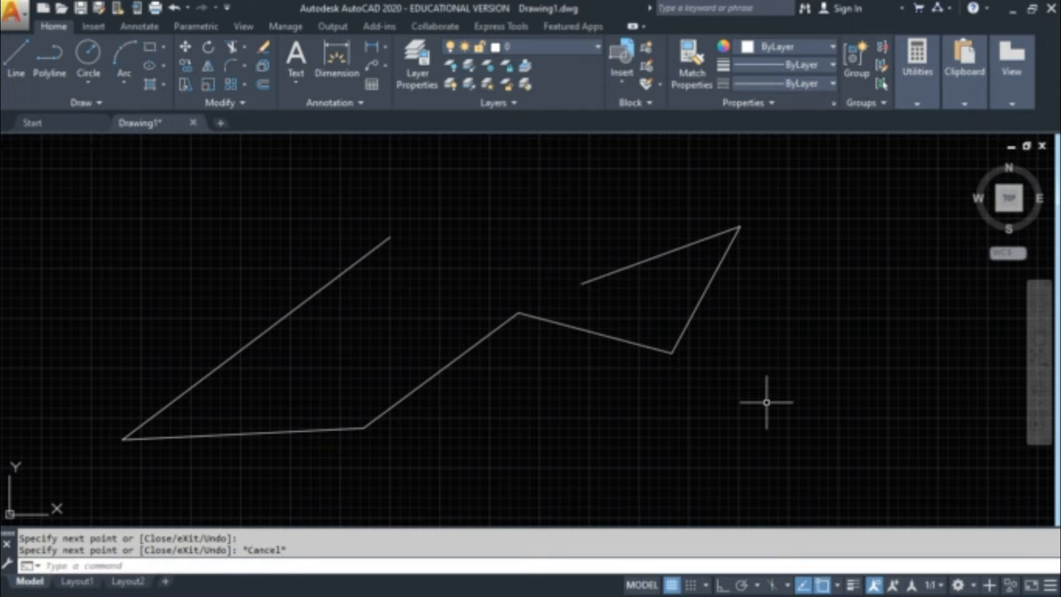
Erase the two middle segments that meet at the central peak of the zigzag chain.
mouse_move(758, 462)
mouse_down()
mouse_move(414, 315)
mouse_move(351, 316)
mouse_up()
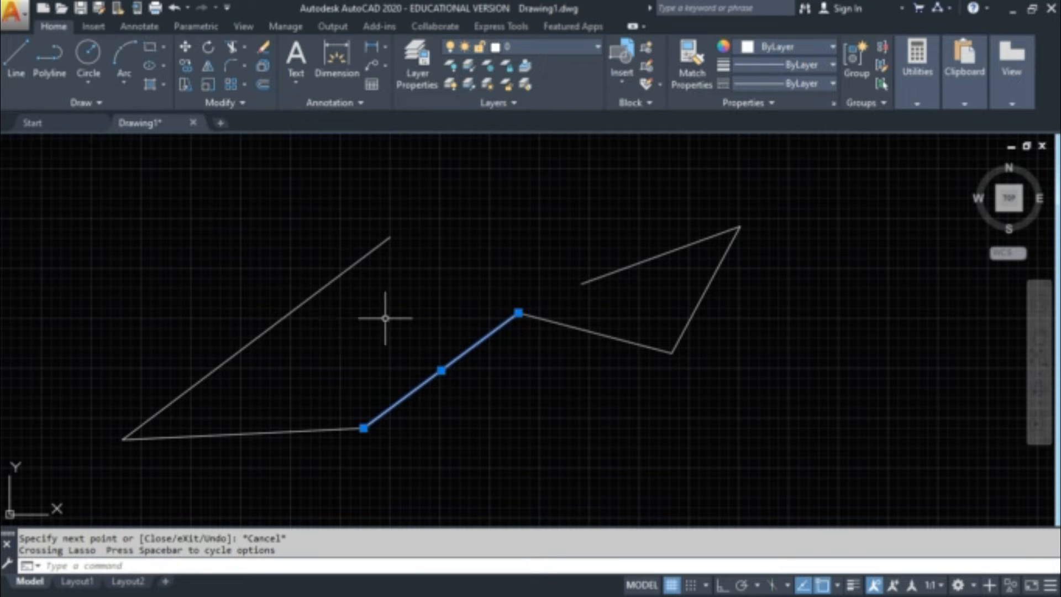
mouse_move(677, 367)
mouse_down()
mouse_move(542, 293)
mouse_move(517, 294)
mouse_up()
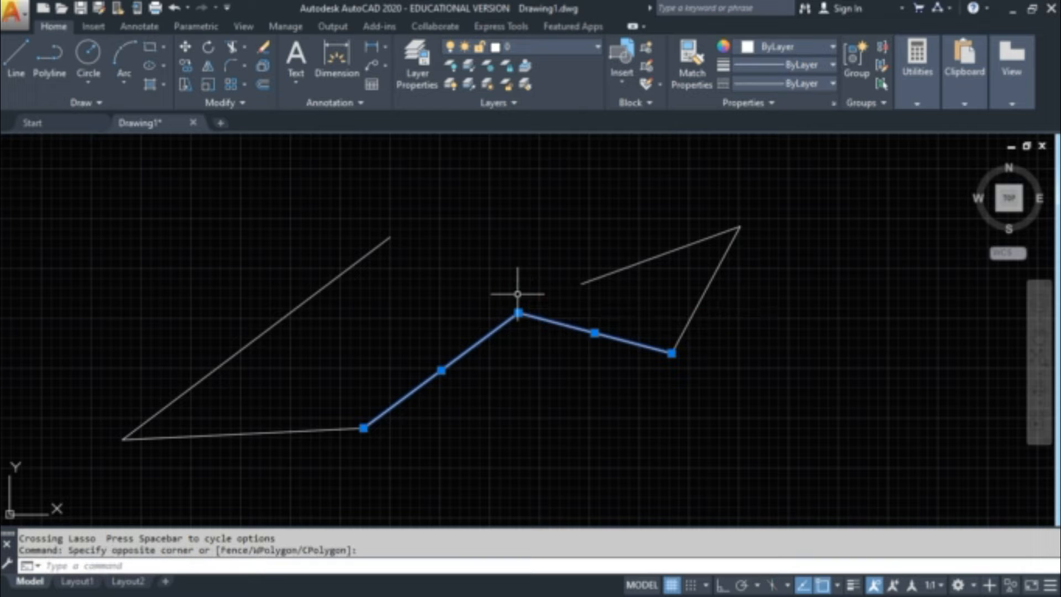
key(Delete)
Examine the recorded line and erase commands in the command history text window, and close it.
key(F2)
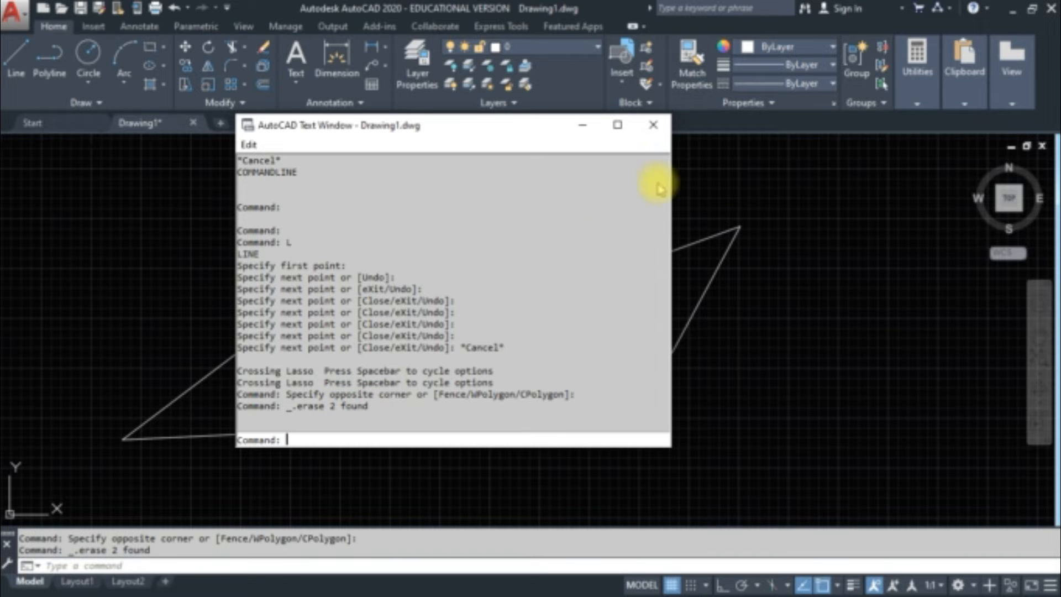
click(652, 128)
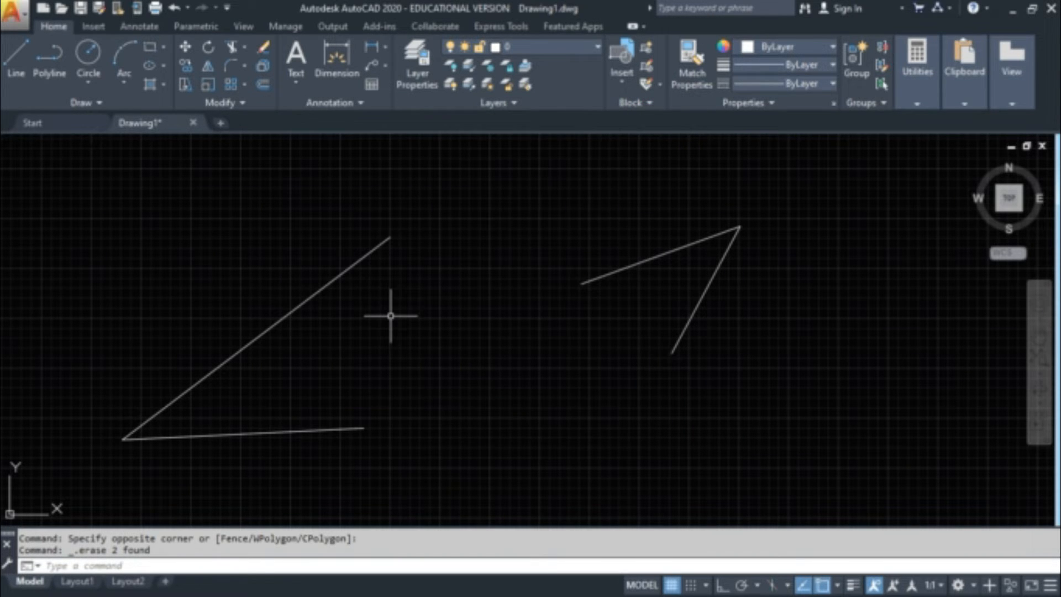
key(F2)
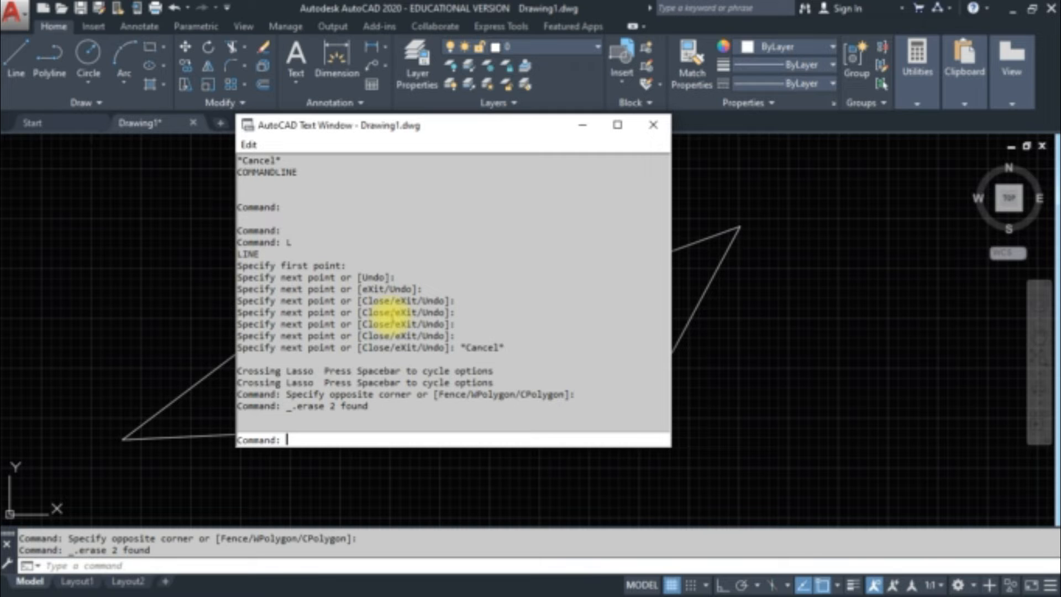
click(654, 125)
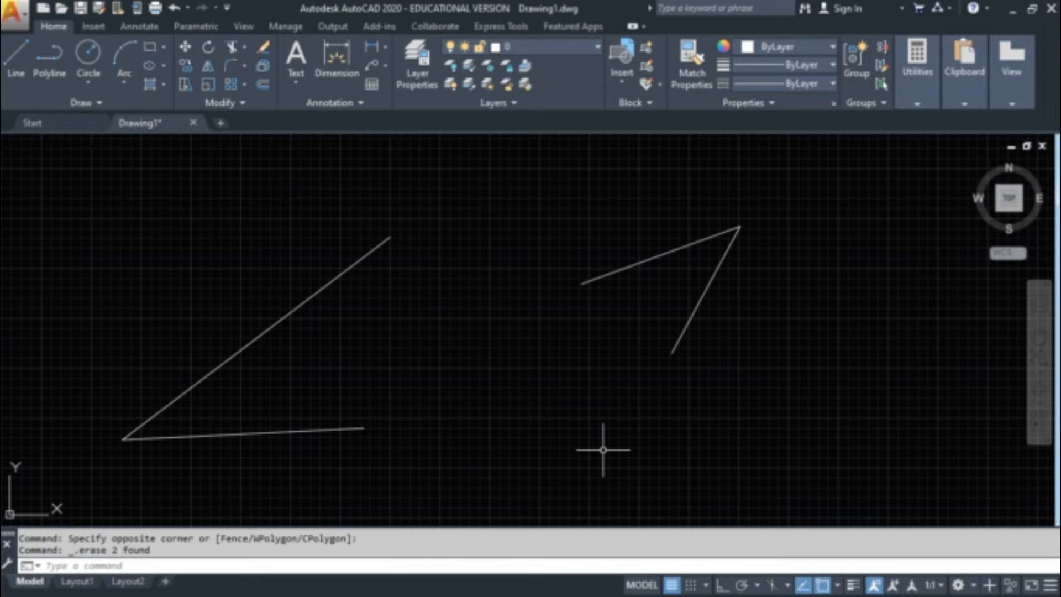
Select all remaining lines in the drawing and erase them.
key(ctrl+a)
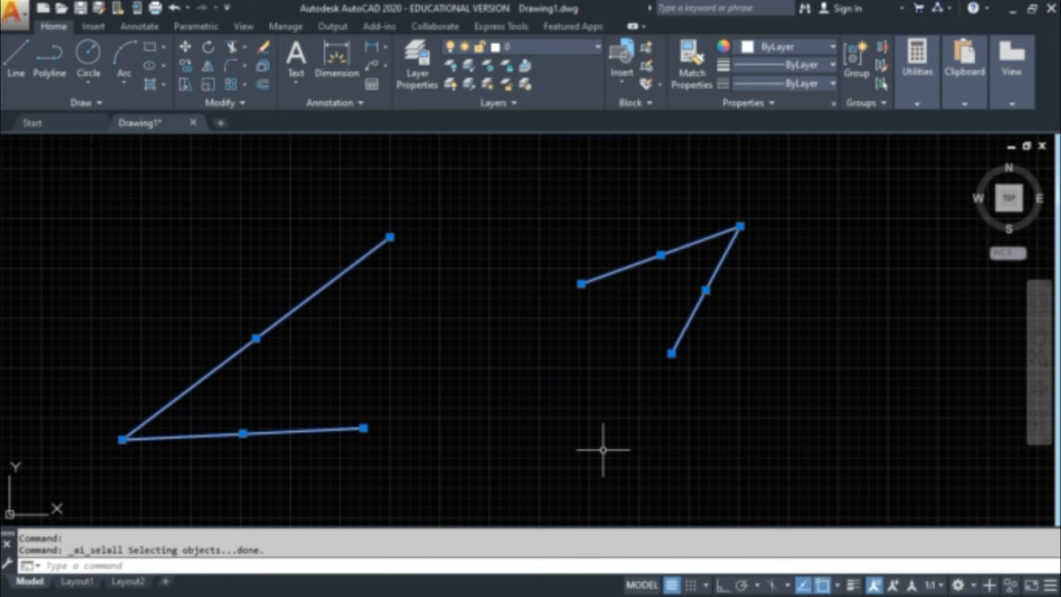
key(Delete)
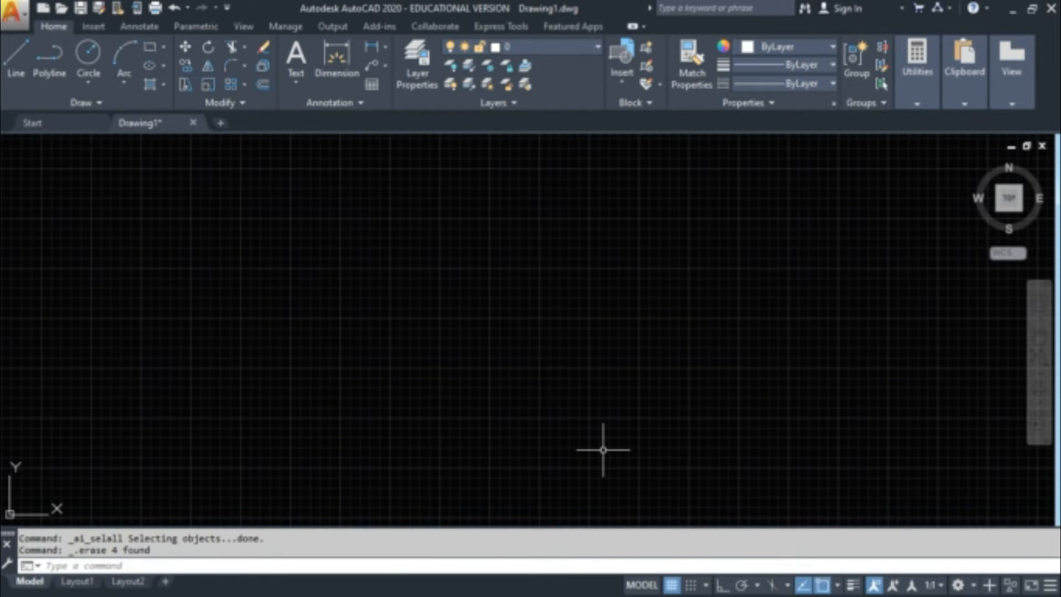
Draw a single slanted line rising at about 23° across the drawing's left half, and end the Line command.
click(19, 79)
click(177, 365)
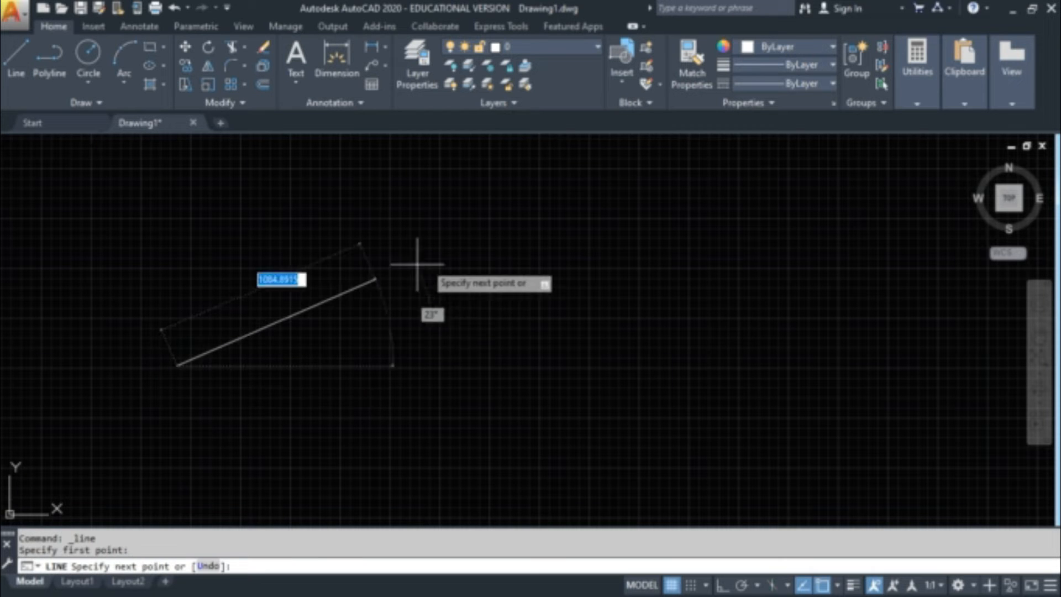
click(441, 256)
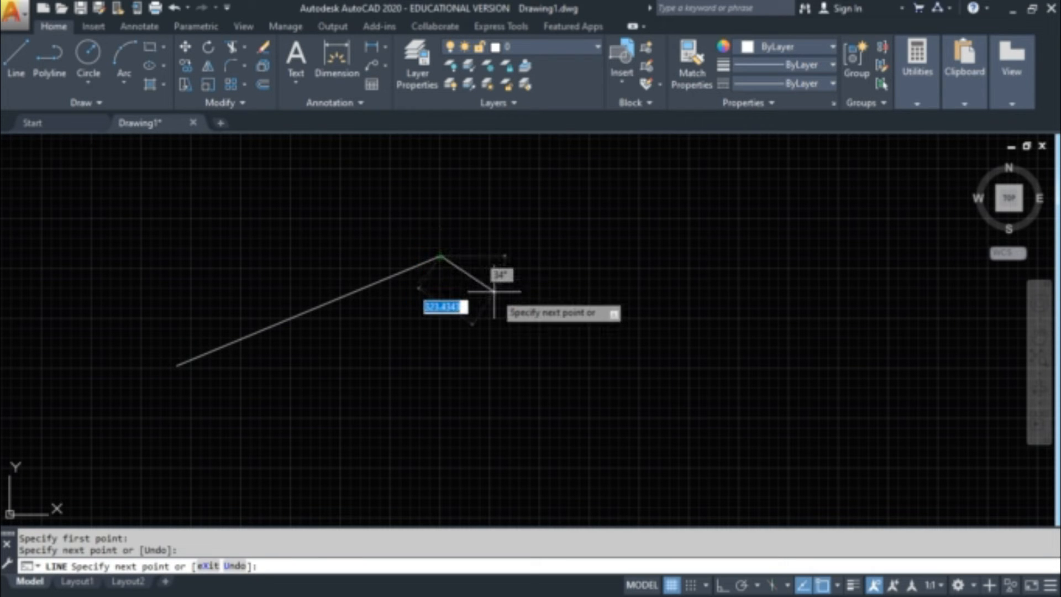
key(Return)
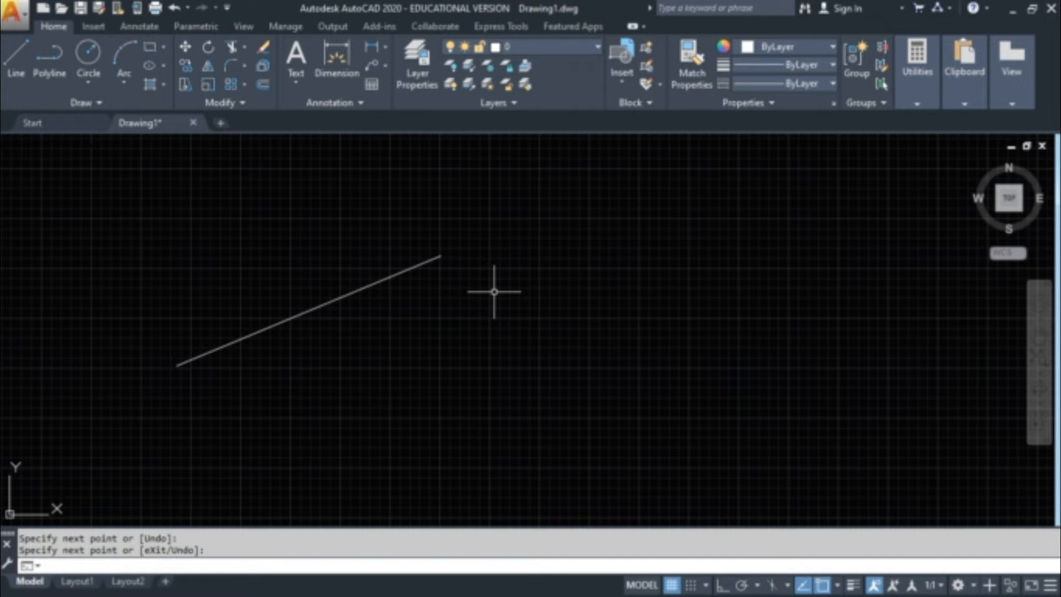
Examine the object snap modes in Drafting Settings using the DS command, and accept the dialog.
text(CO)
key(Return)
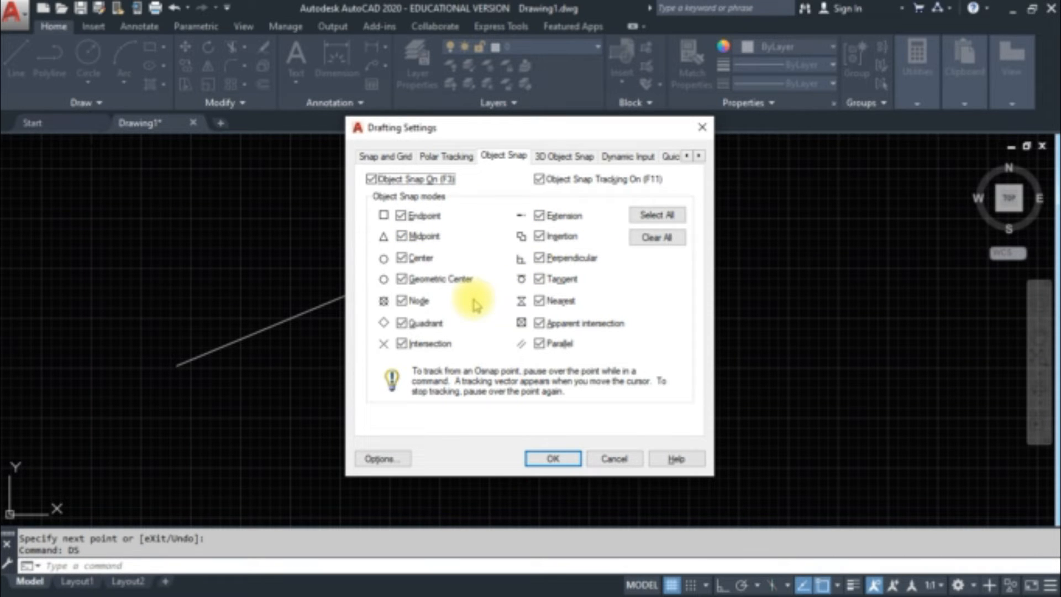
click(546, 456)
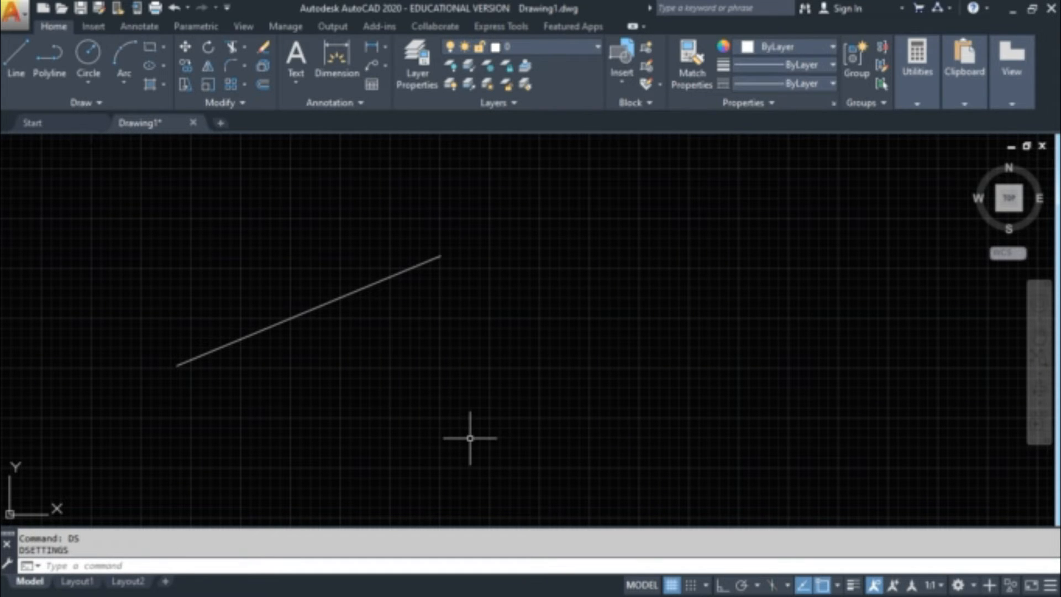
Draw a second line from the first line's upper endpoint, sloping down to the right at about 40°.
text(l)
key(Return)
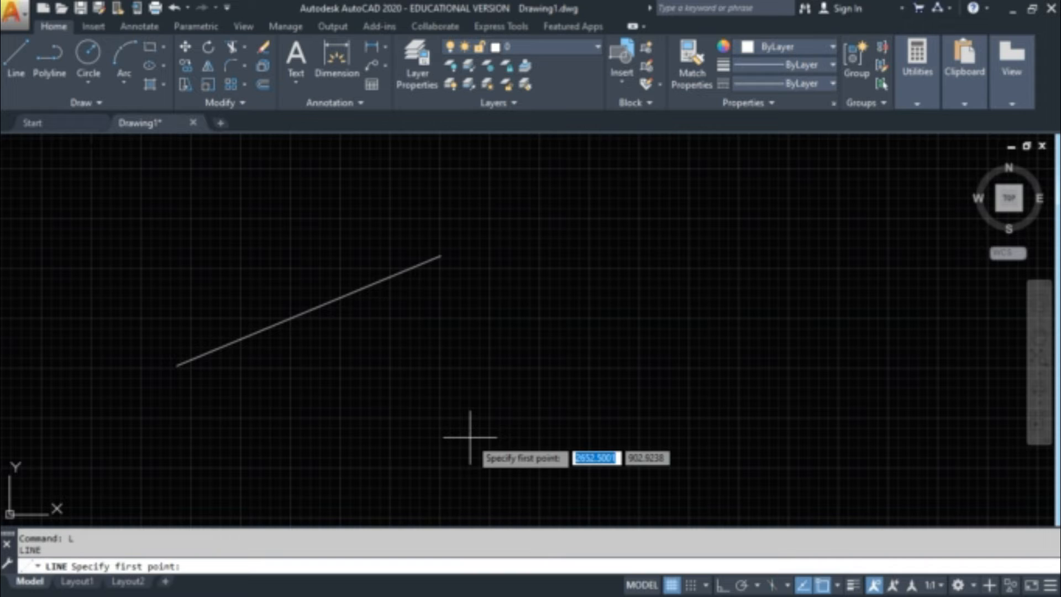
click(441, 256)
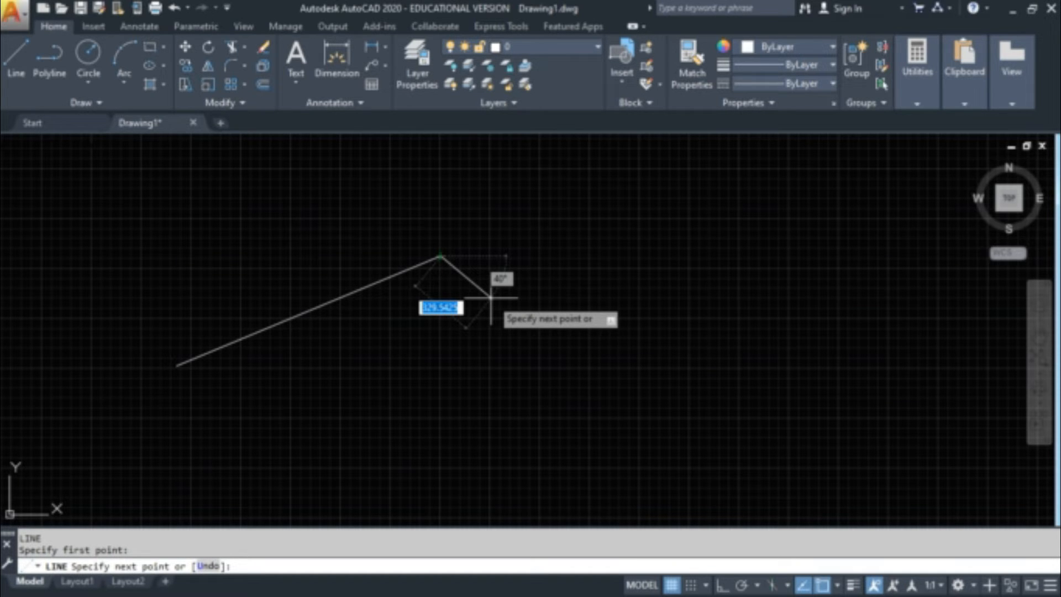
click(514, 321)
key(Return)
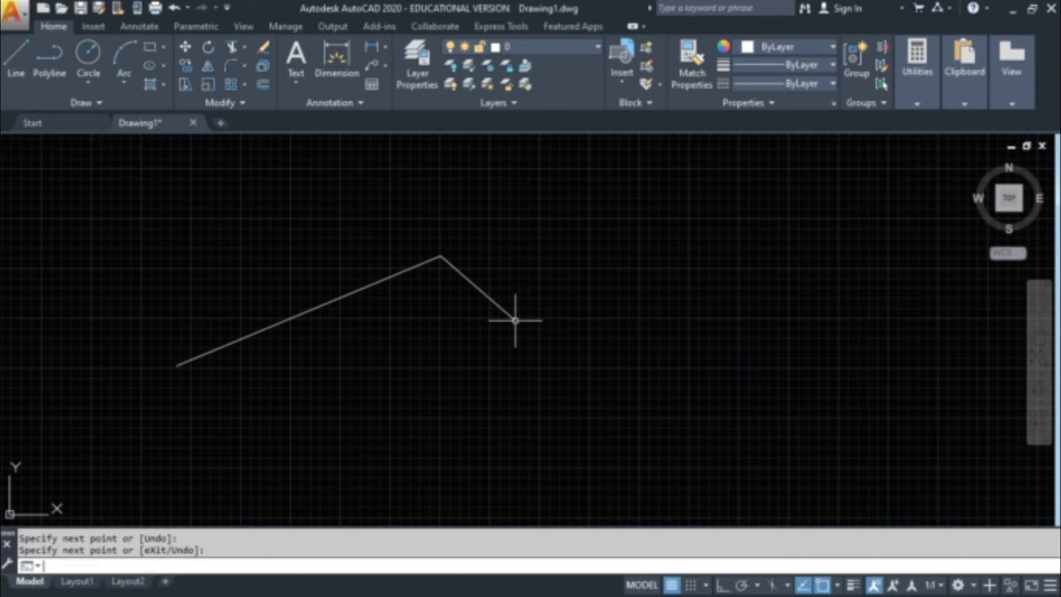
Turn object snap off and draw a short third line from near the second line's lower end, sloping down to the right at about 45°.
key(F3)
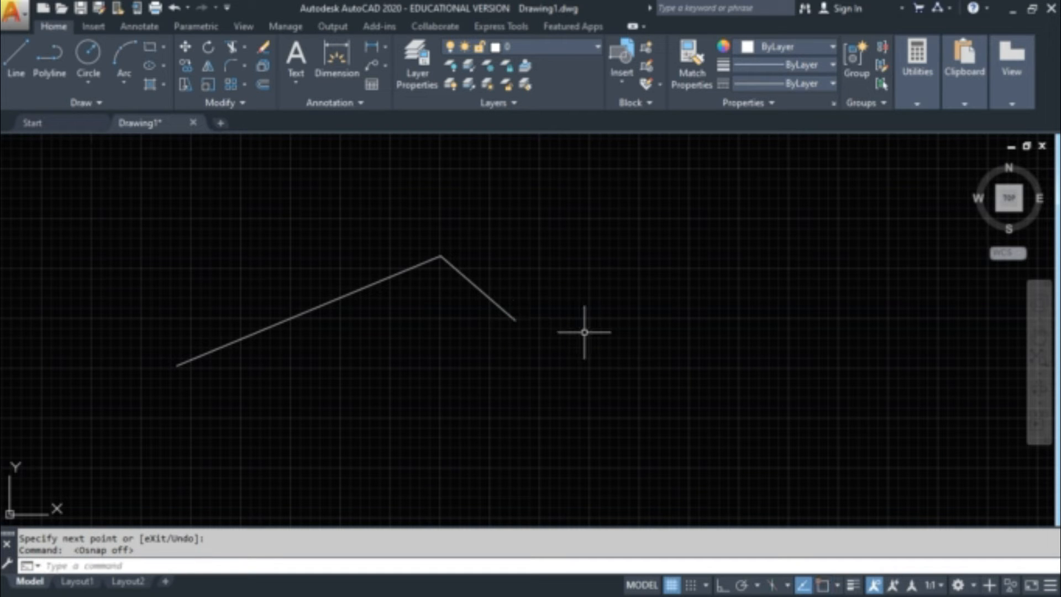
text(L)
key(Return)
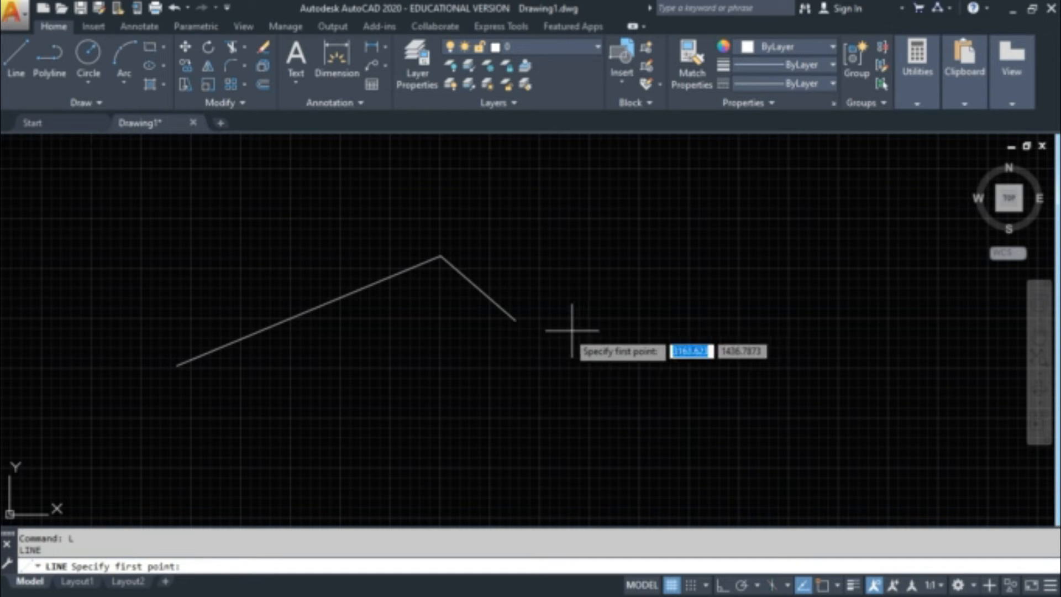
click(516, 321)
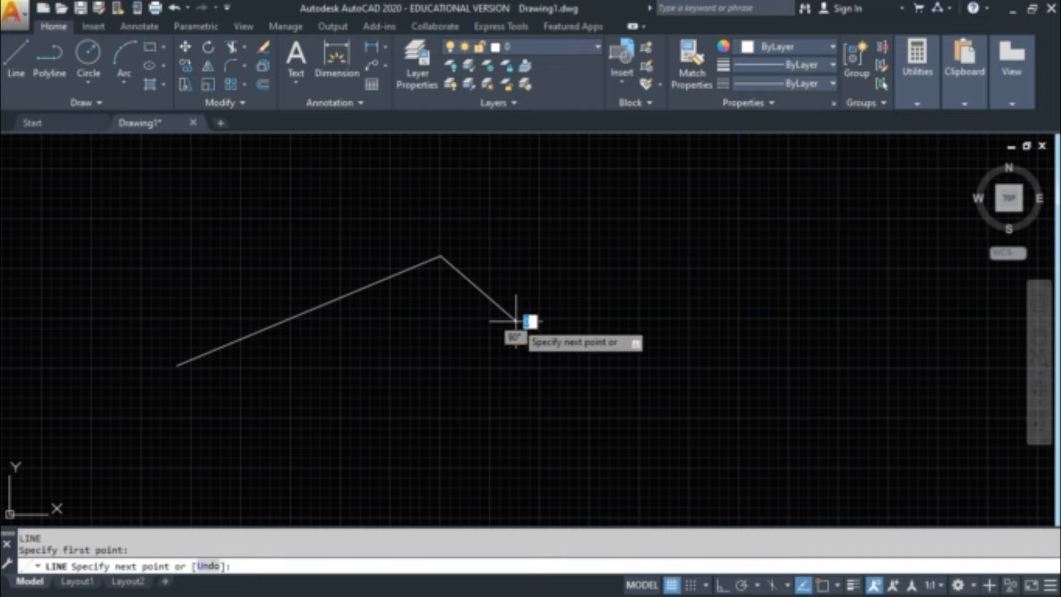
click(564, 369)
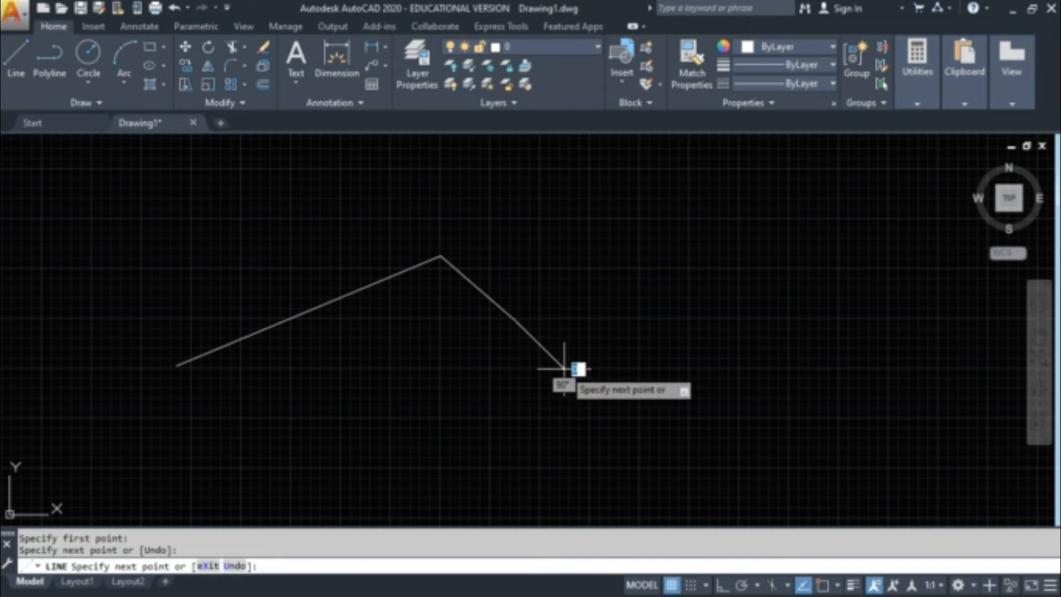
key(Return)
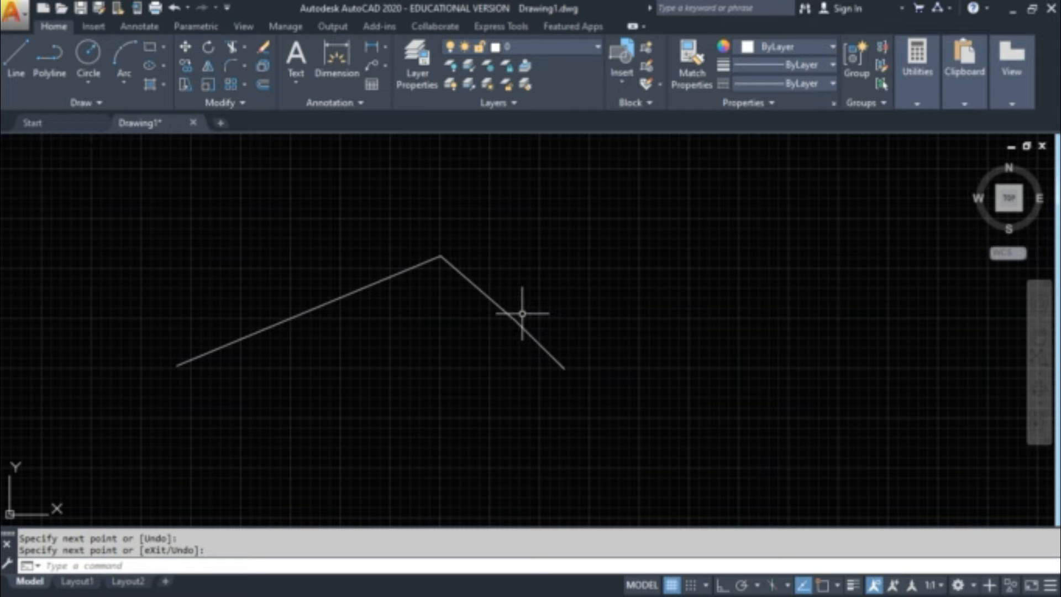
Examine the junction between the second and third lines up close, leaving nothing selected.
scroll(522, 314, up, 5)
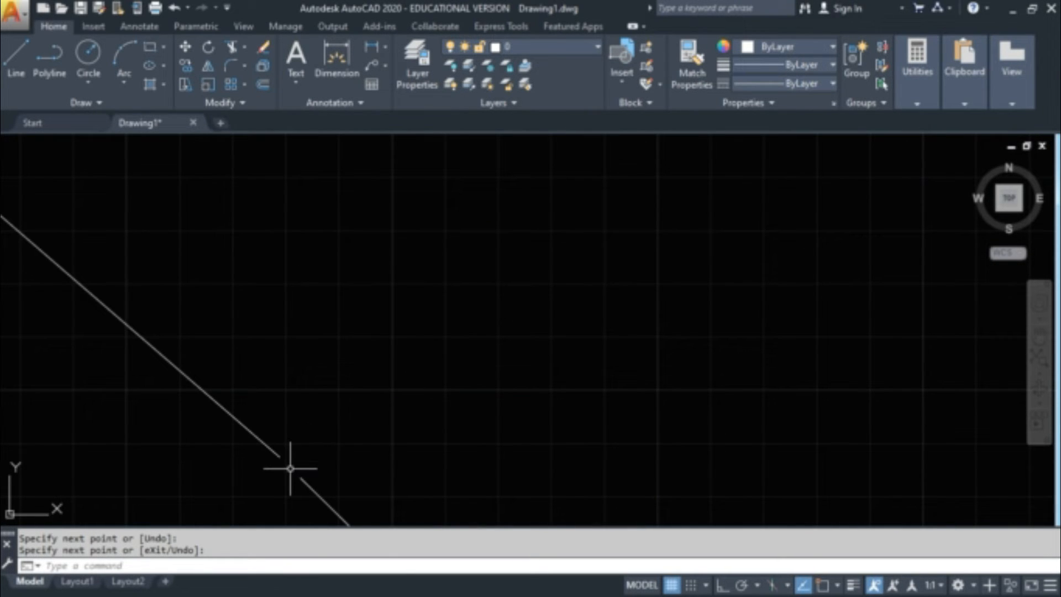
scroll(290, 470, down, 3)
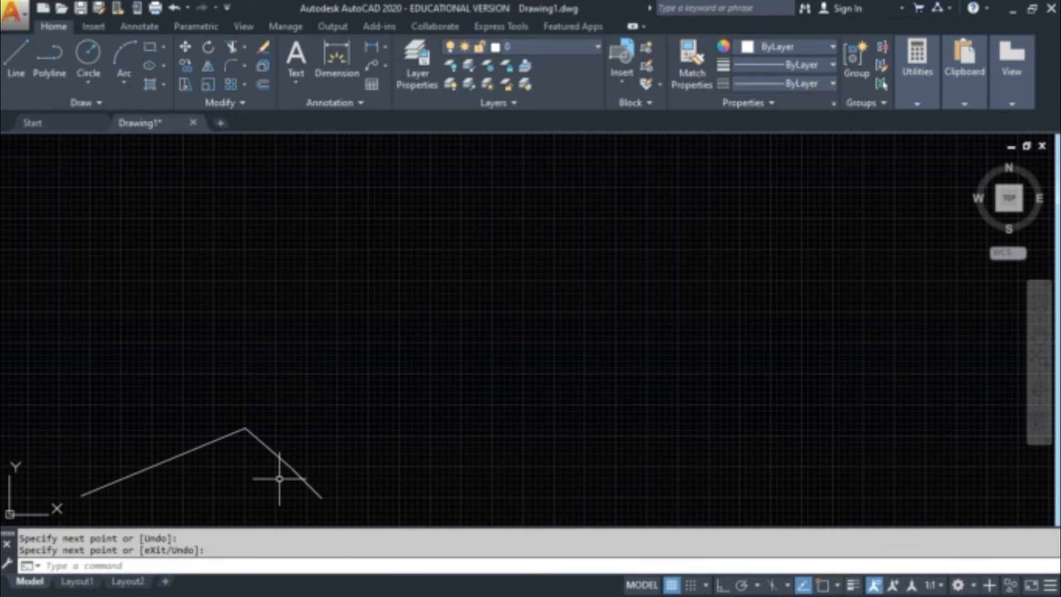
scroll(279, 479, up, 6)
click(279, 479)
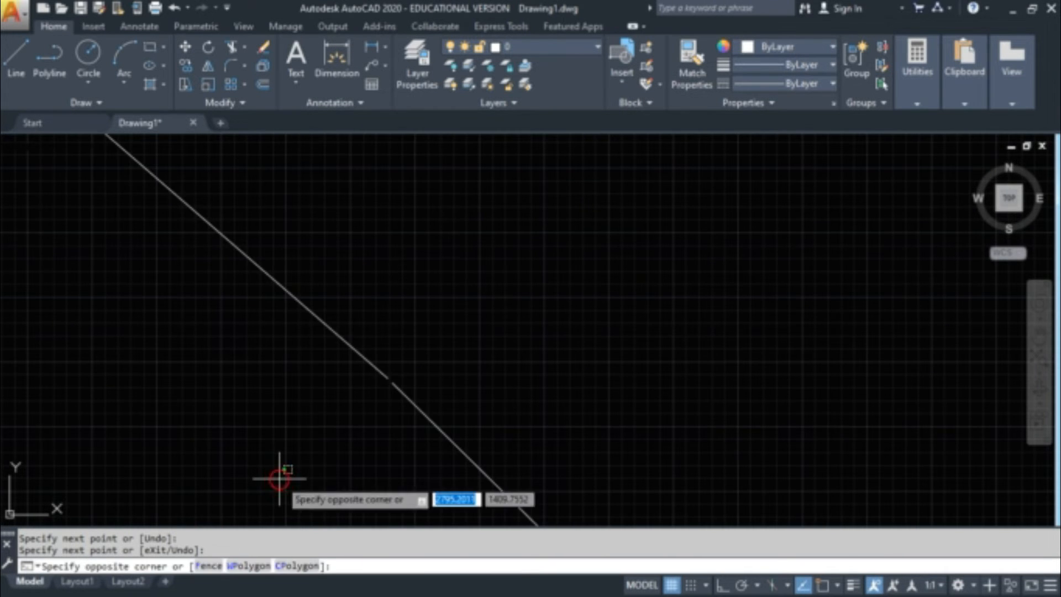
click(279, 479)
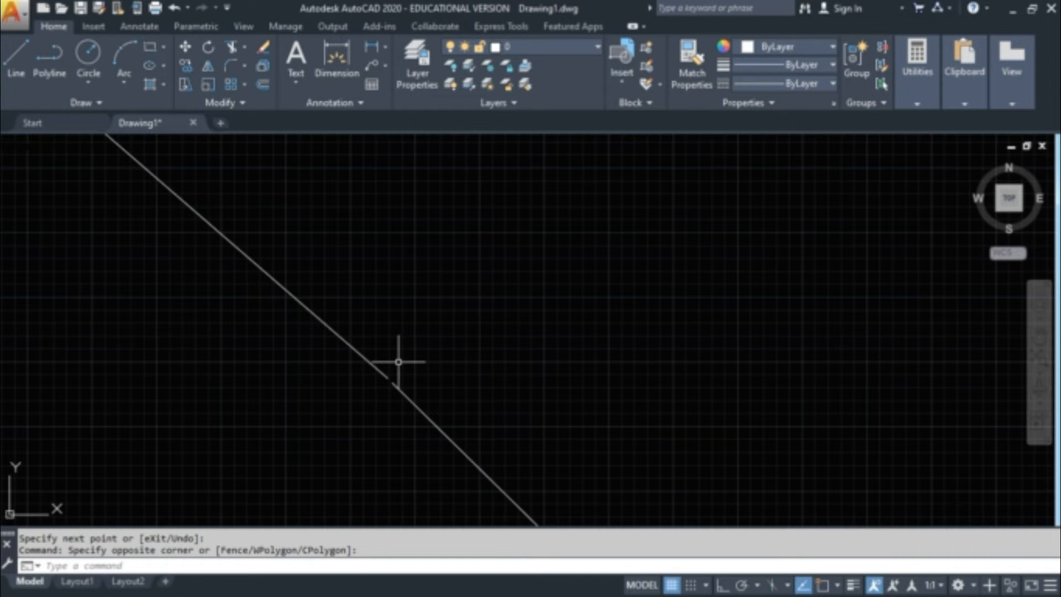
scroll(397, 362, down, 5)
scroll(375, 372, up, 3)
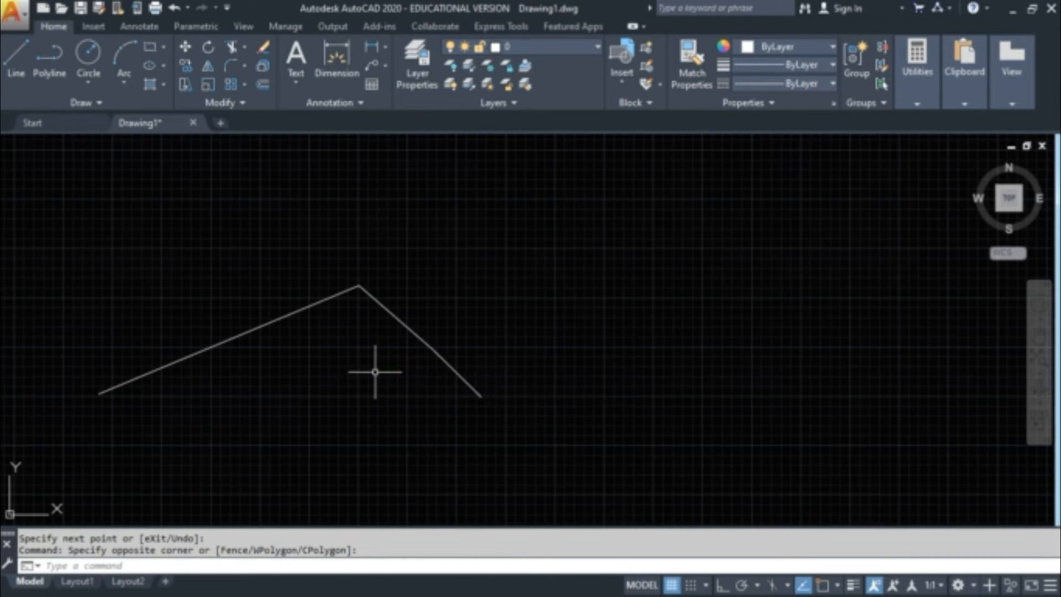
click(375, 371)
scroll(374, 371, up, 4)
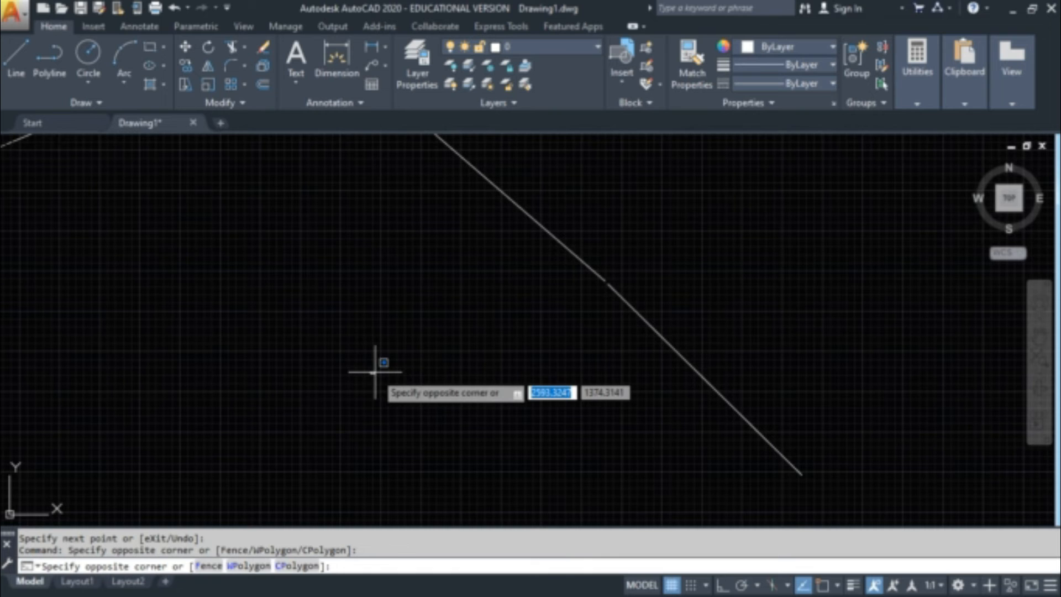
key(Escape)
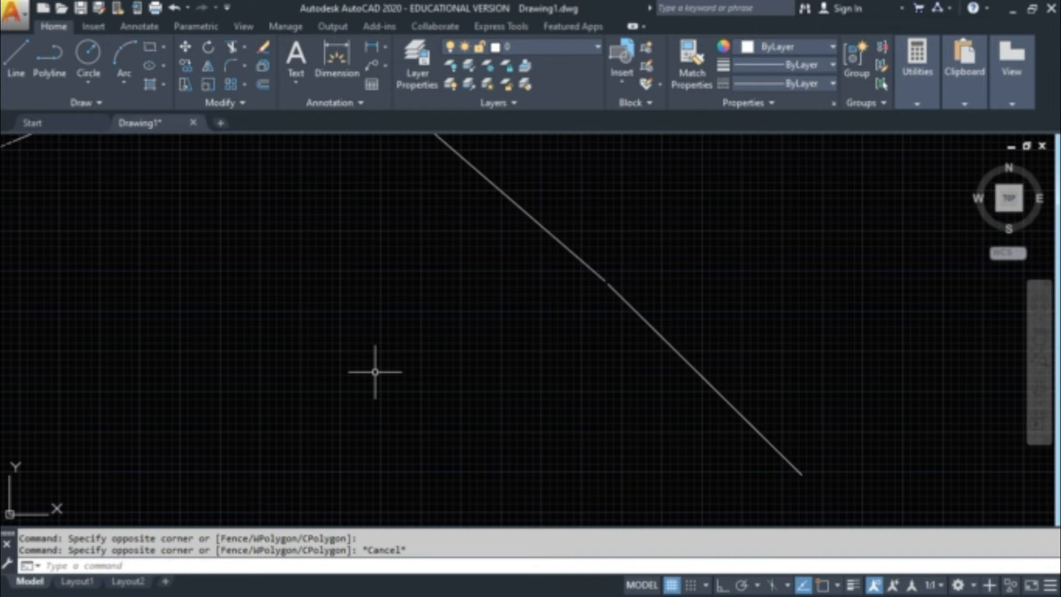
Examine the 3D Object Snap modes in Drafting Settings using the DS command, and accept the dialog.
text(DS)
key(Return)
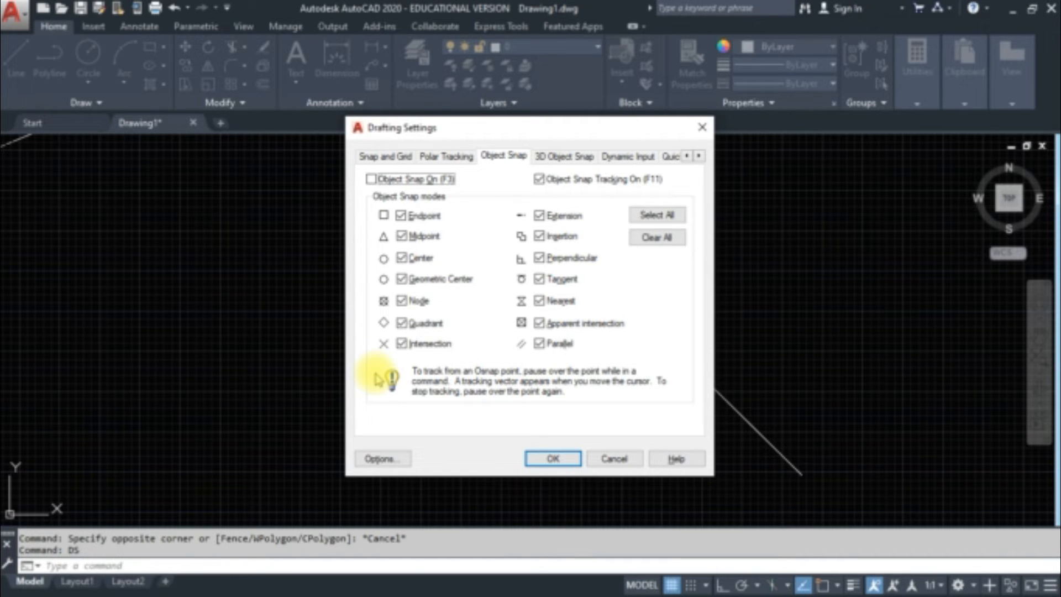
click(564, 156)
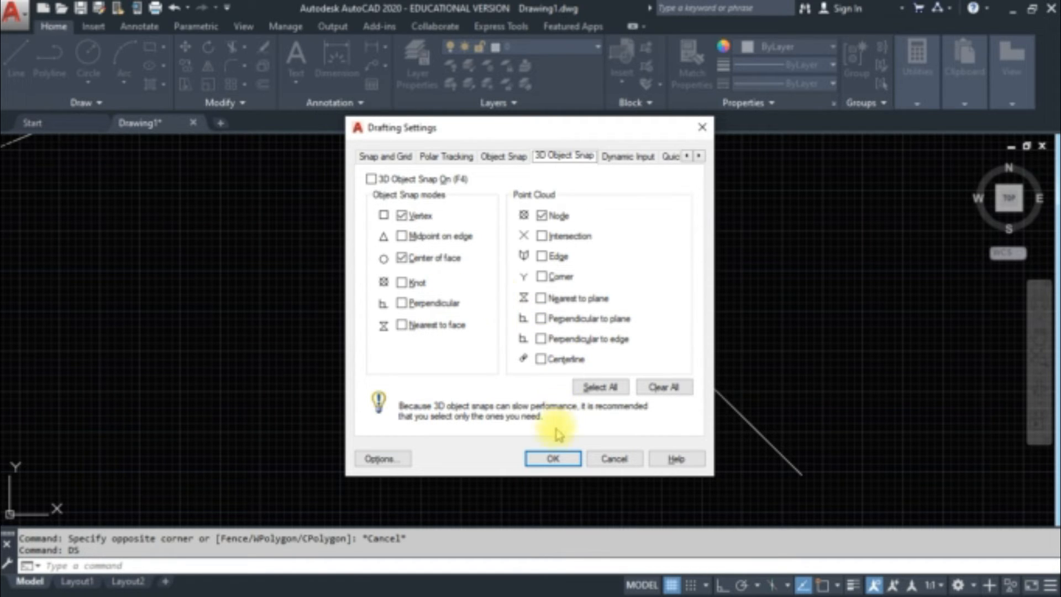
click(550, 457)
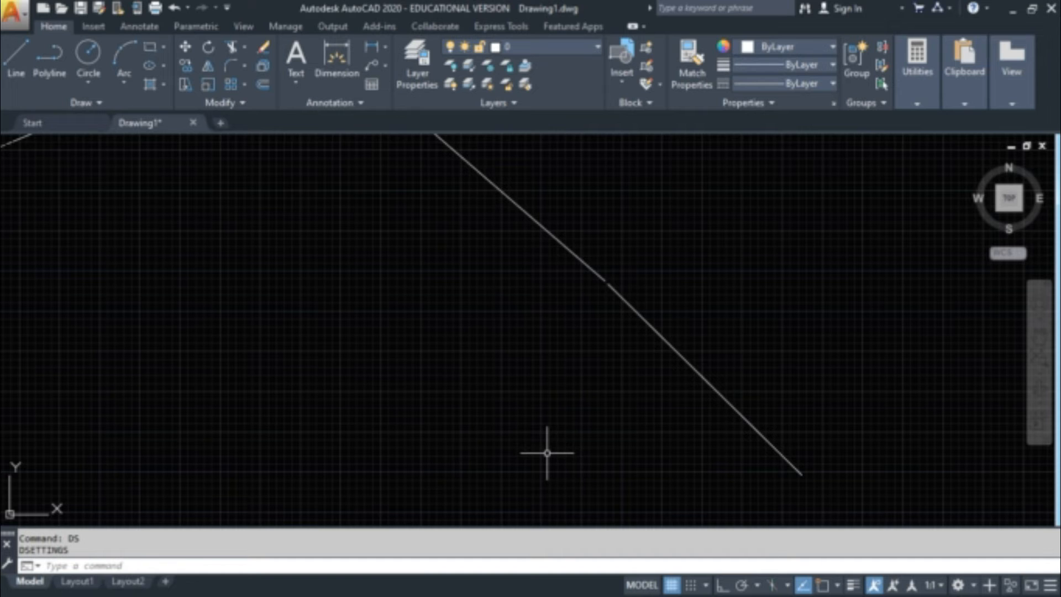
Set the grid snap type to Isometric snap in Drafting Settings using the DS command.
text(DS)
key(Return)
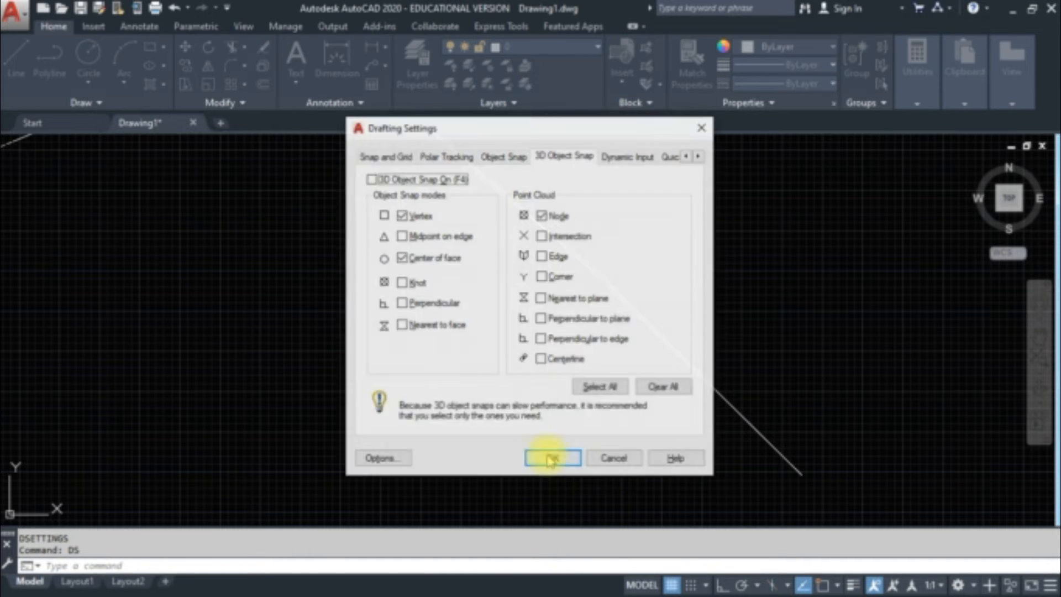
click(389, 158)
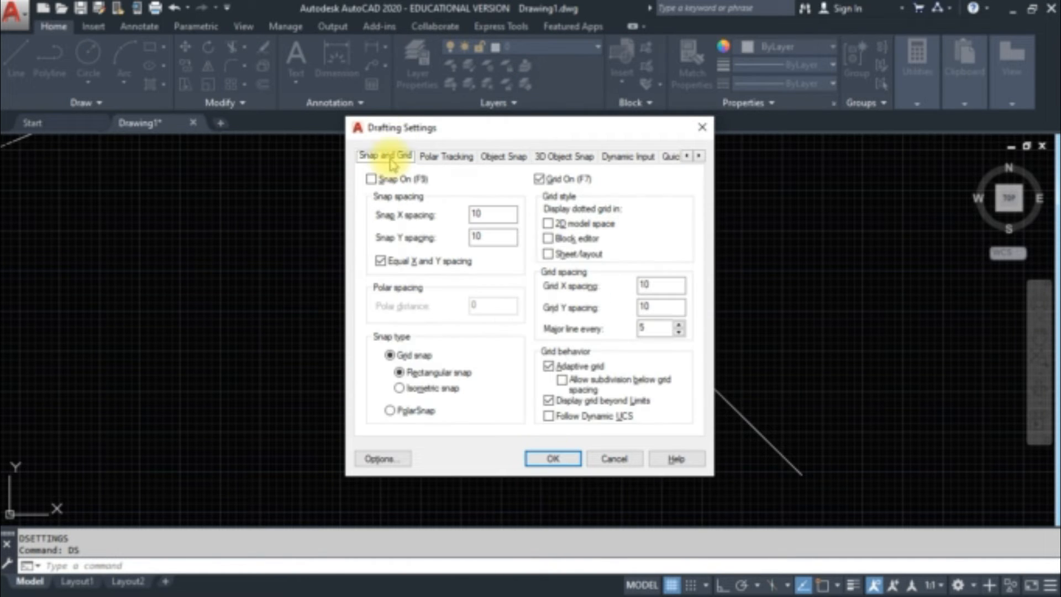
click(416, 388)
click(563, 460)
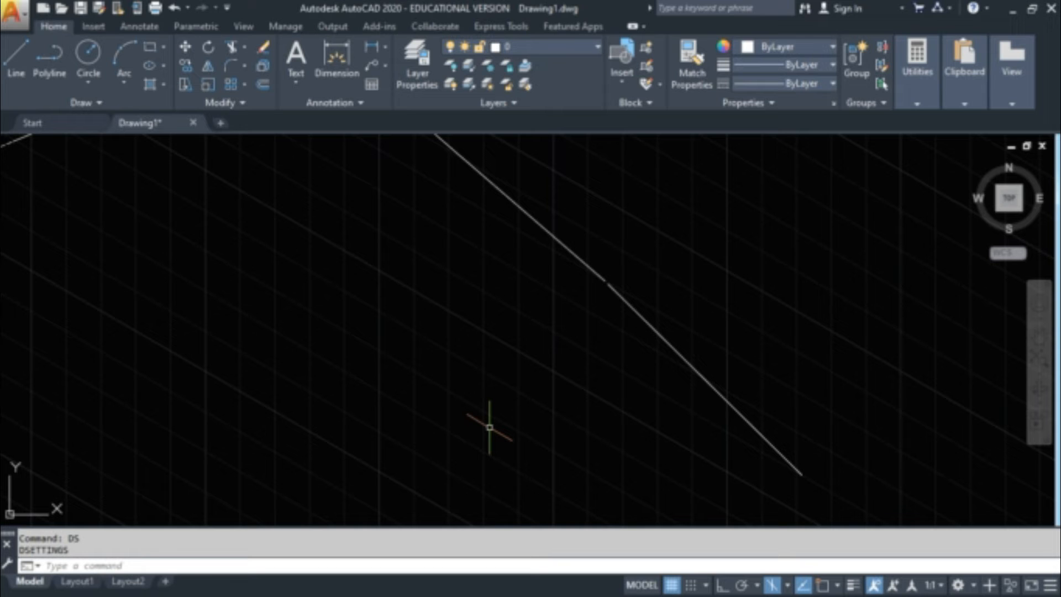
Cycle the isometric drafting plane repeatedly through Top, Right and Left, ending on Isoplane Top.
key(F5)
key(F5)
key(F5)
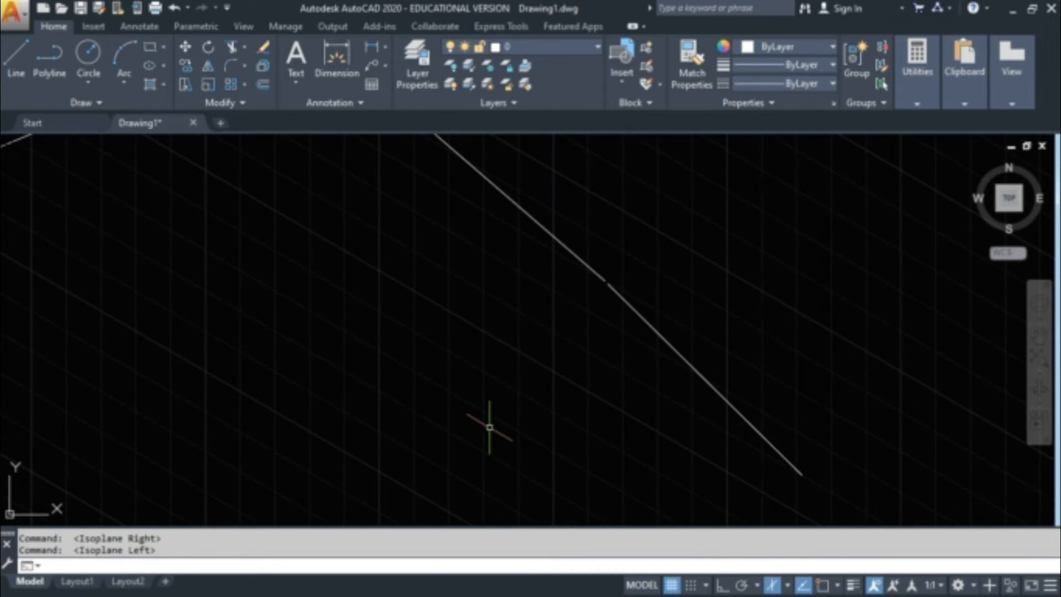
key(F5)
key(F5)
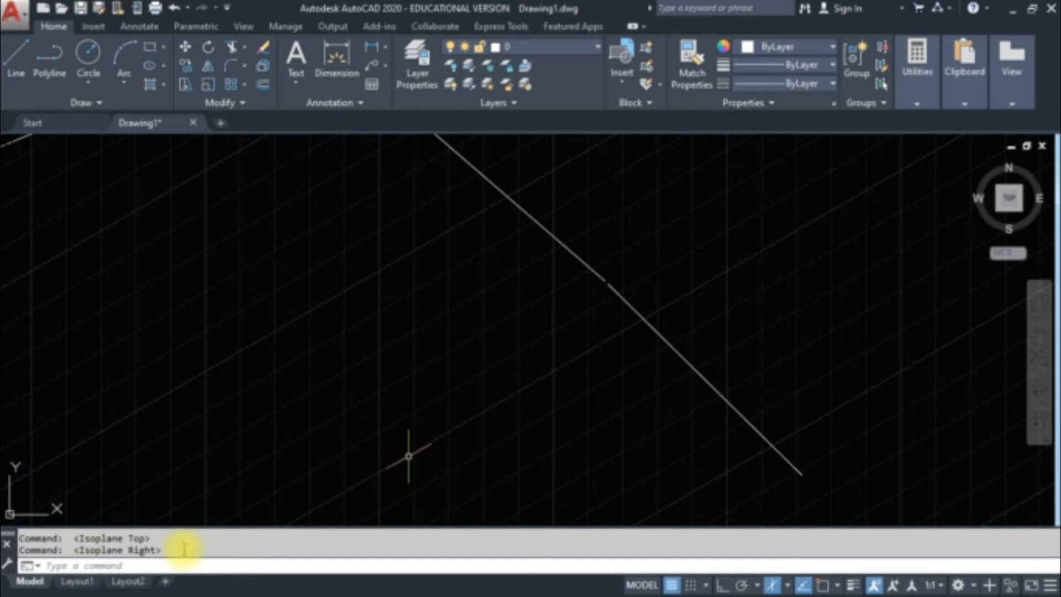
key(F5)
key(F5)
key(F5)
key(F5)
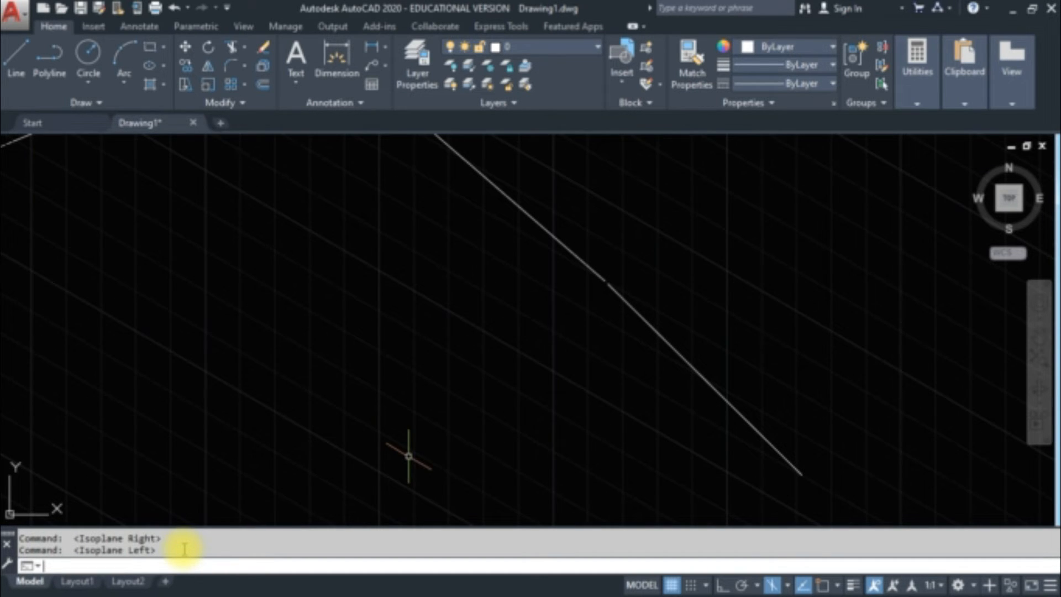
key(F5)
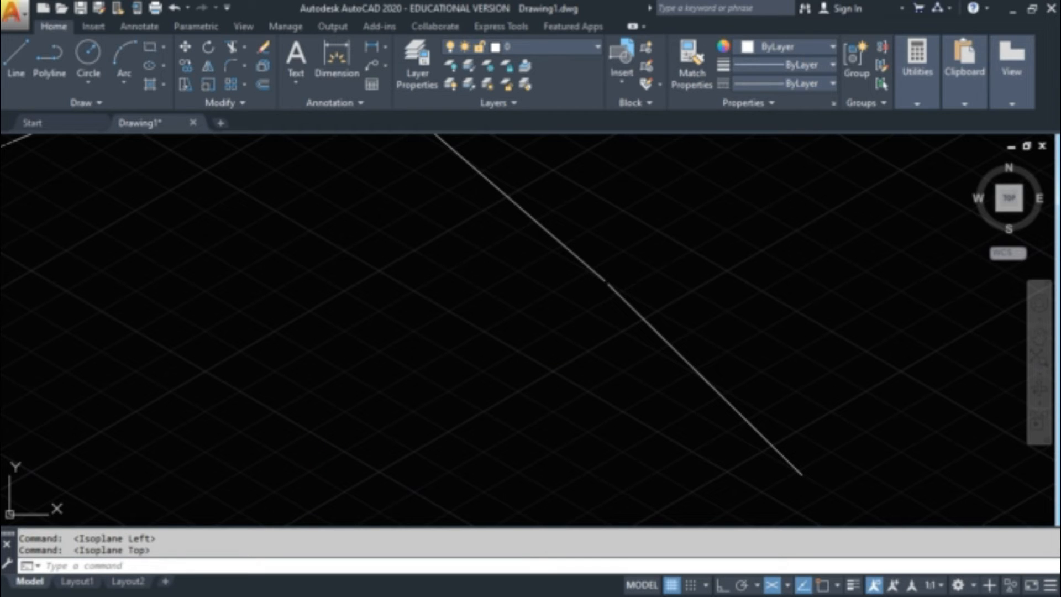
Set the grid snap type to Rectangular snap in Drafting Settings using the DS command.
text(ds)
key(Return)
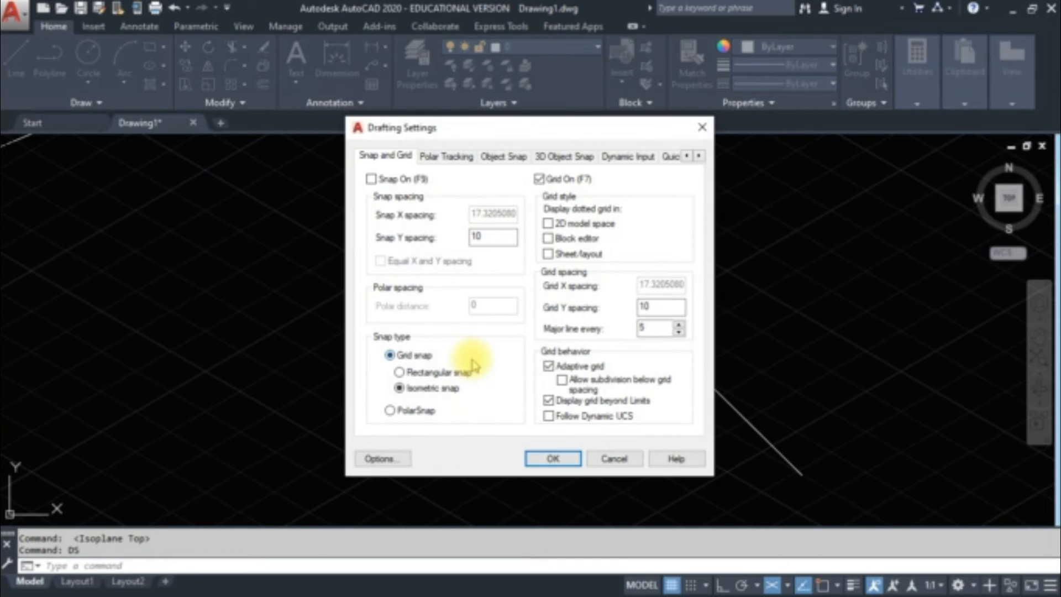
click(442, 373)
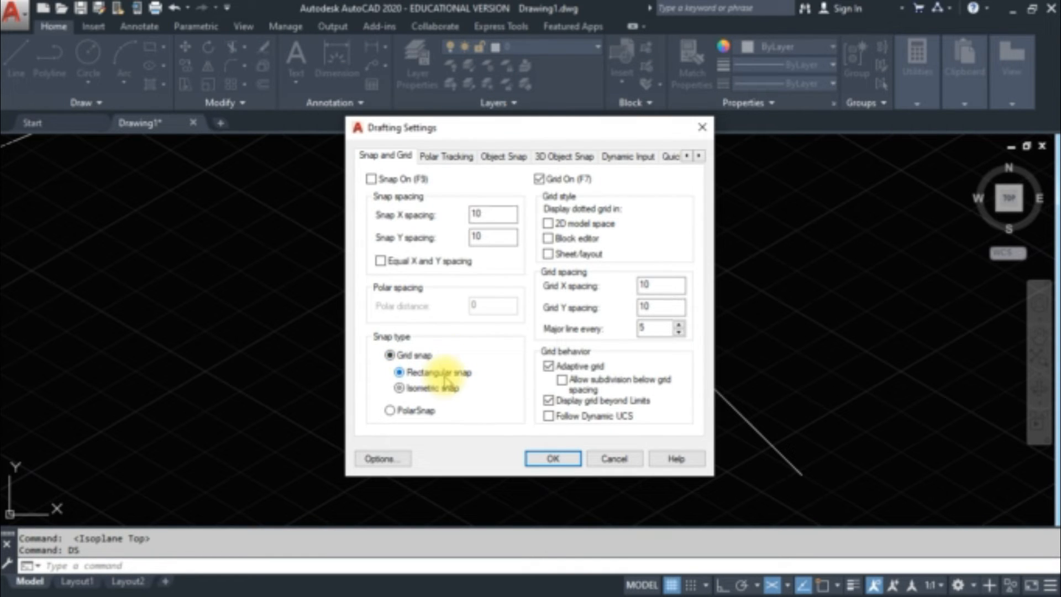
click(550, 456)
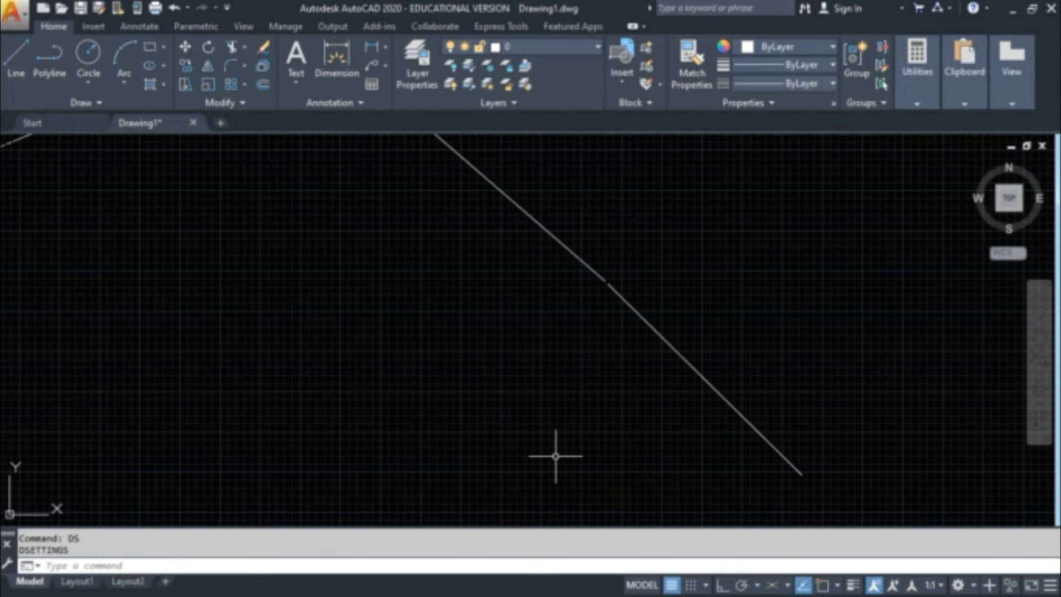
Select the two downward-sloping lines with a crossing selection at their junction and erase them.
mouse_move(635, 230)
mouse_down()
mouse_move(576, 307)
mouse_move(629, 326)
mouse_up()
click(629, 326)
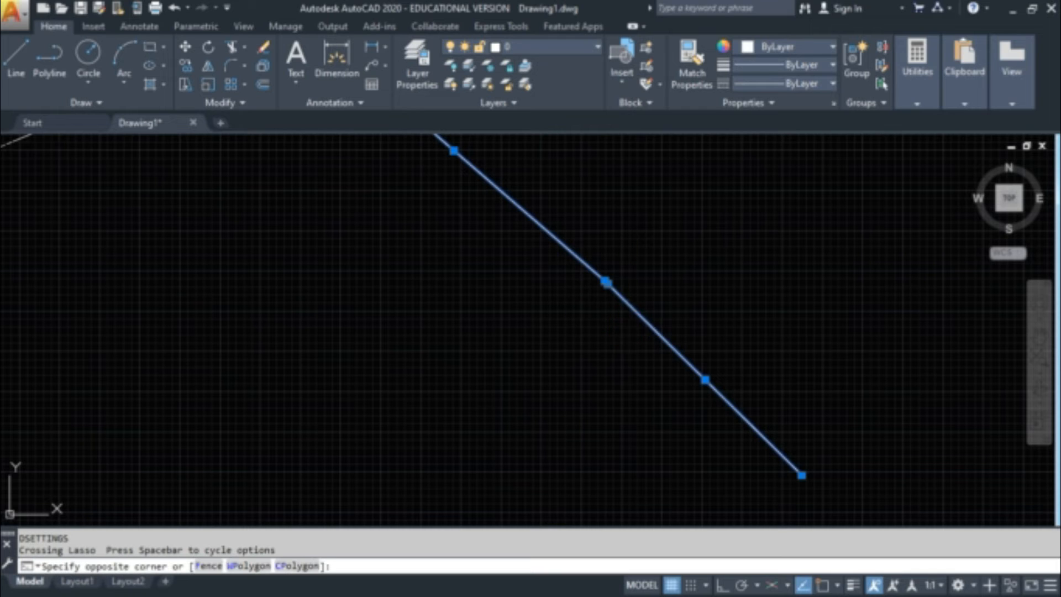
click(565, 322)
key(Delete)
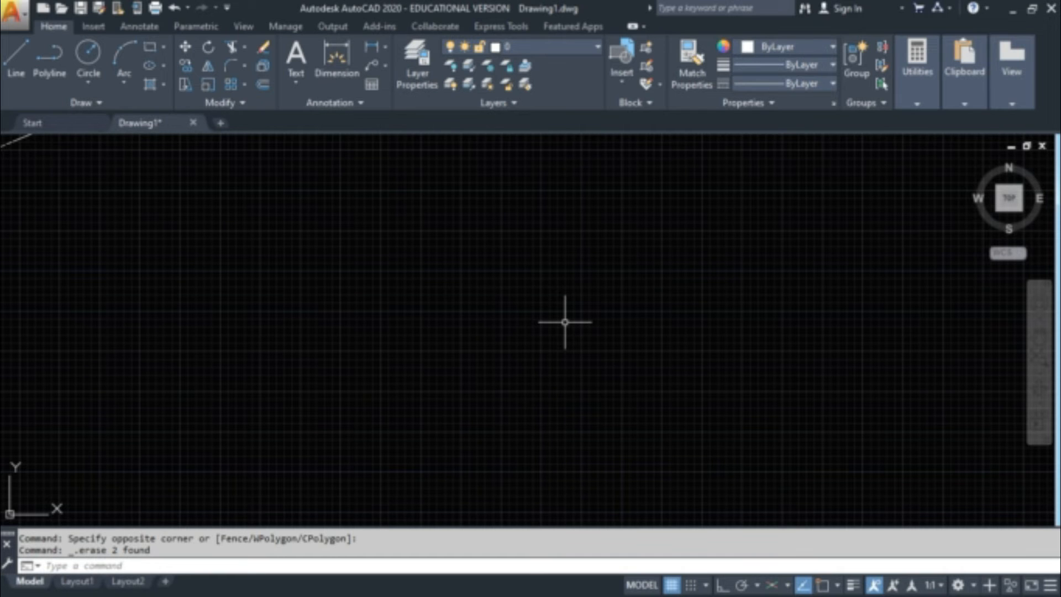
Switch the view to the isometric home orientation and change the workspace to 3D Modeling.
click(975, 164)
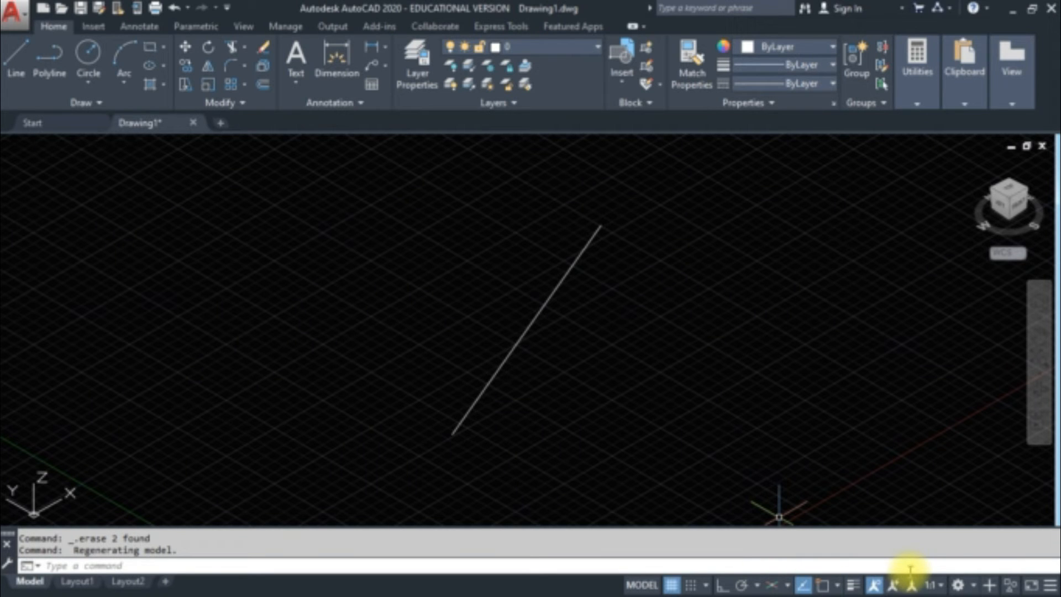
click(957, 585)
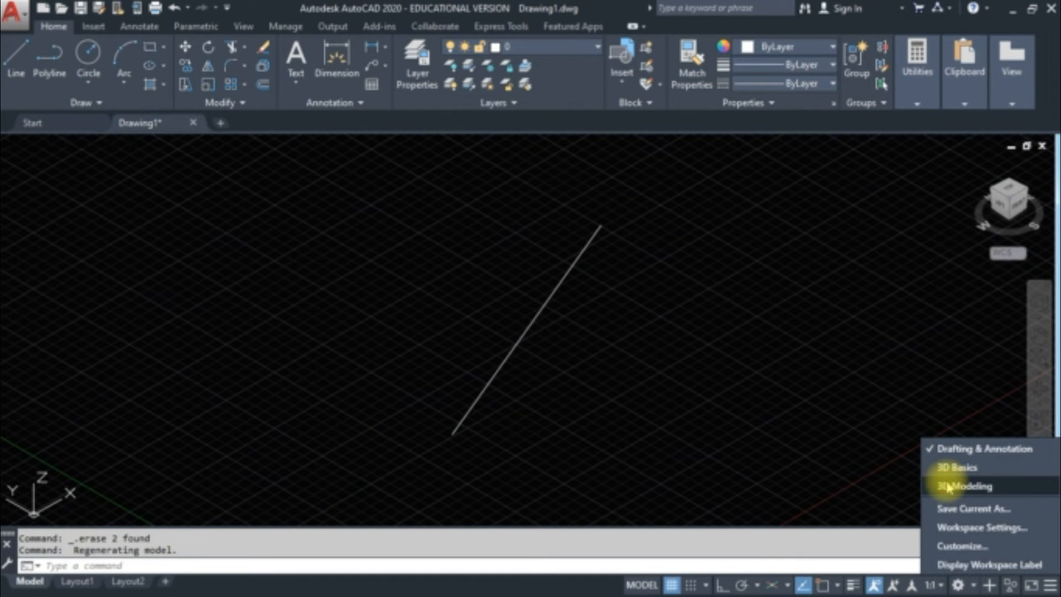
click(964, 486)
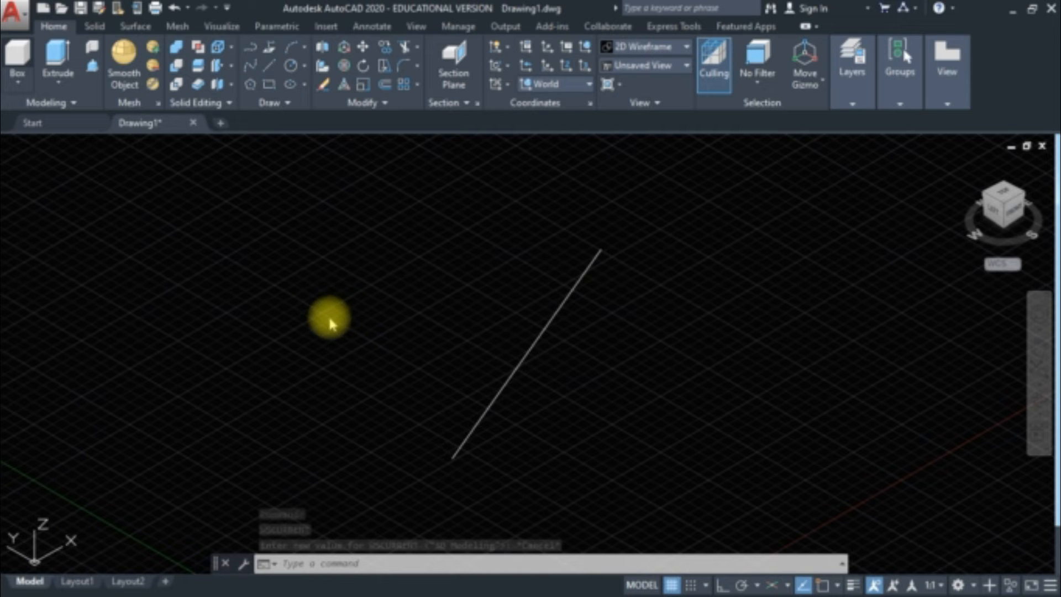
Draw a small freehand solid box to the left of the remaining line, making it taller than its base is wide.
text(box)
key(Return)
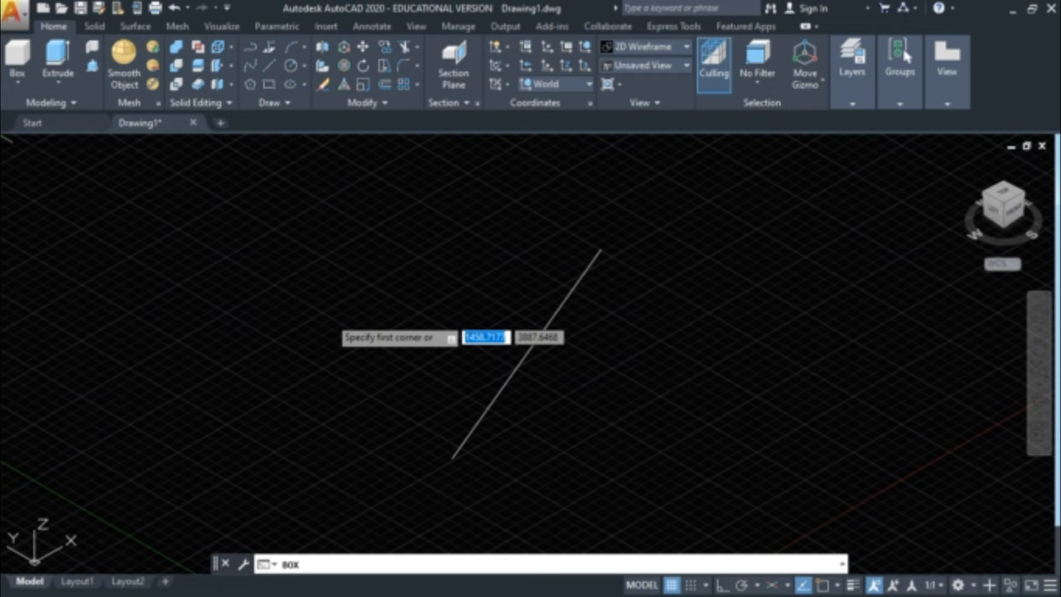
click(328, 318)
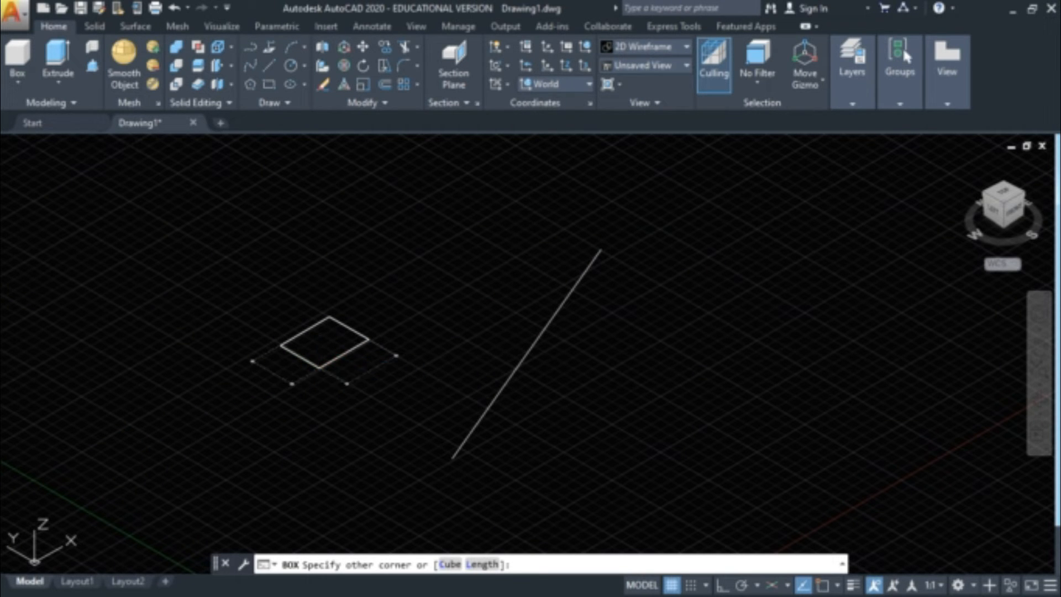
click(320, 366)
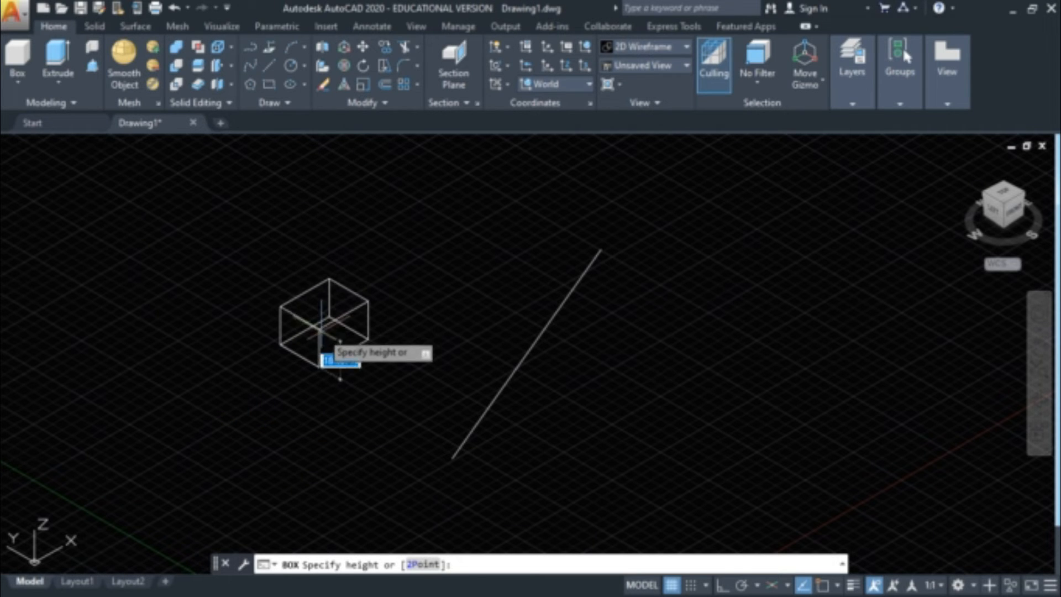
click(330, 313)
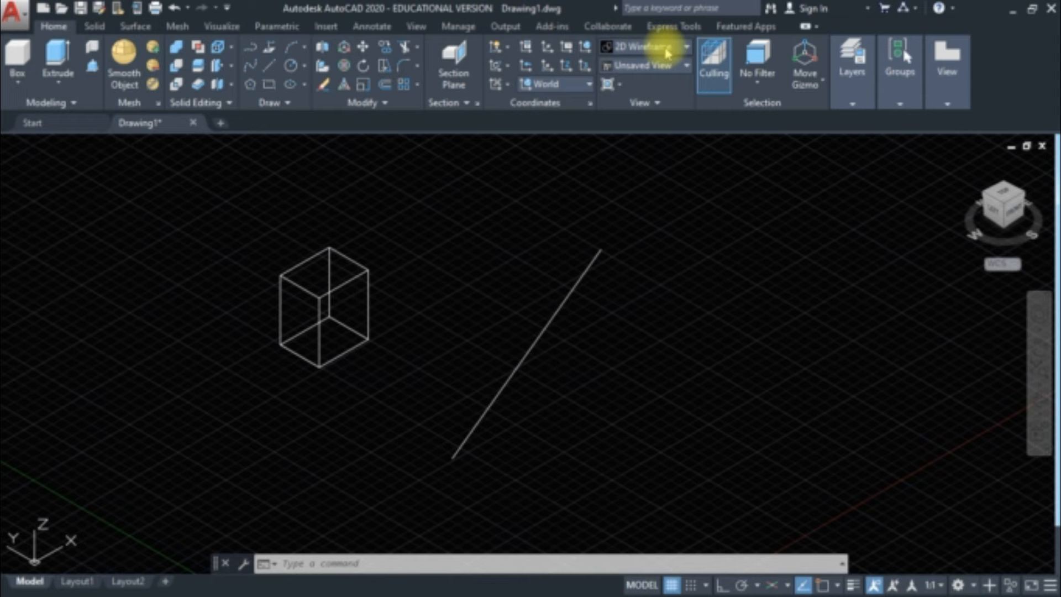
Change the visual style from wireframe to Realistic so the box displays as a shaded solid.
click(657, 51)
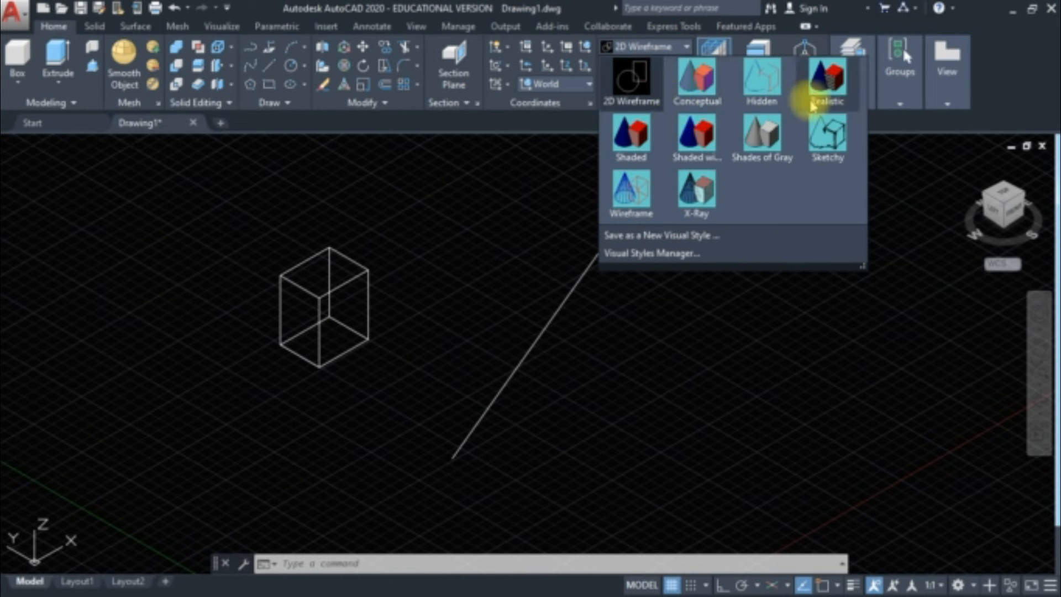
click(812, 101)
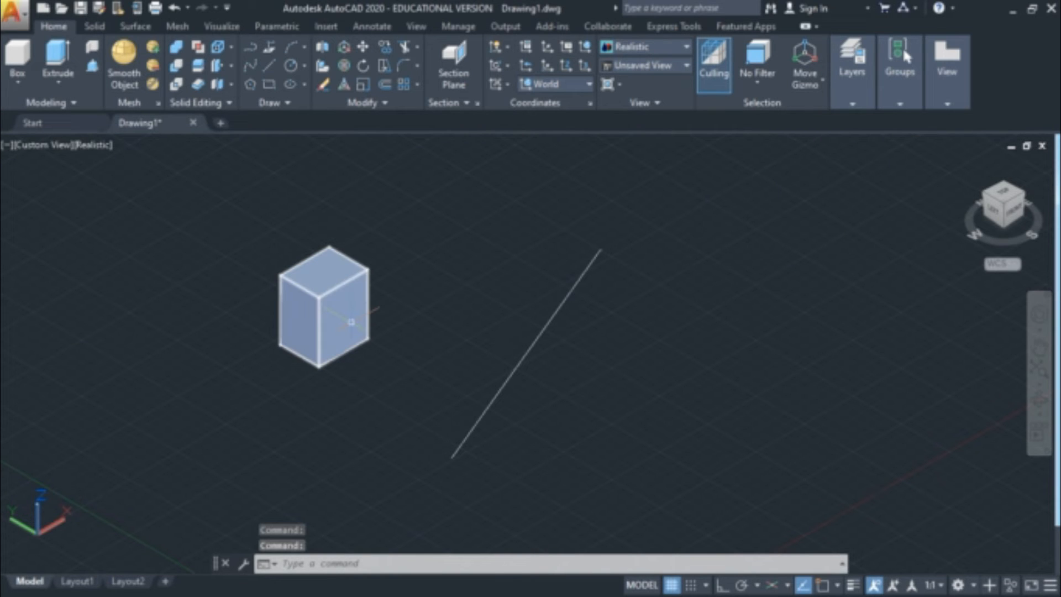
scroll(351, 322, up, 5)
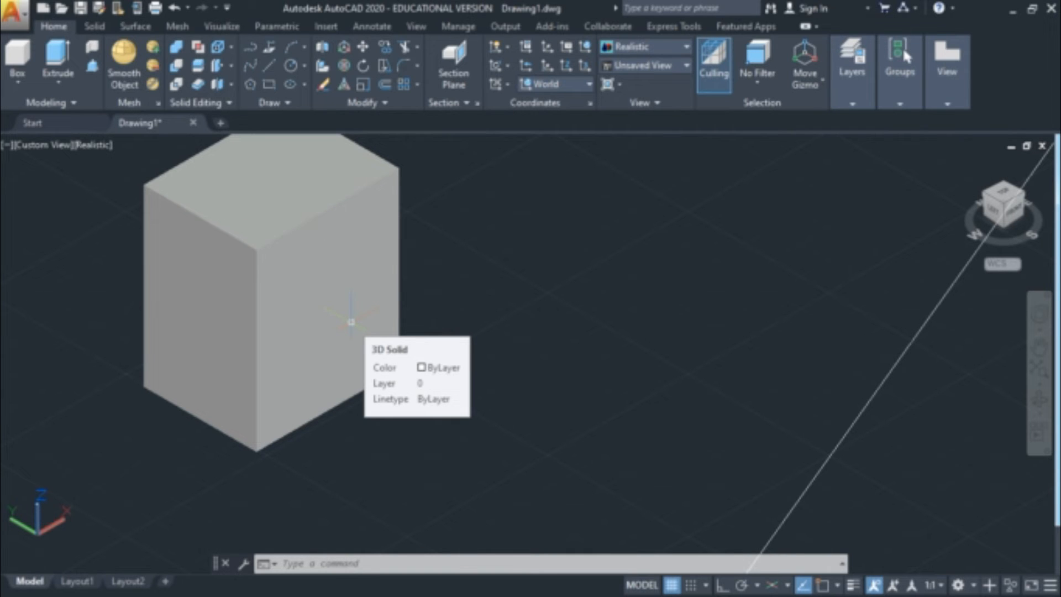
Toggle Dynamic UCS off and back on, and draw a small freehand rectangle on the box's front-right vertical face.
key(F6)
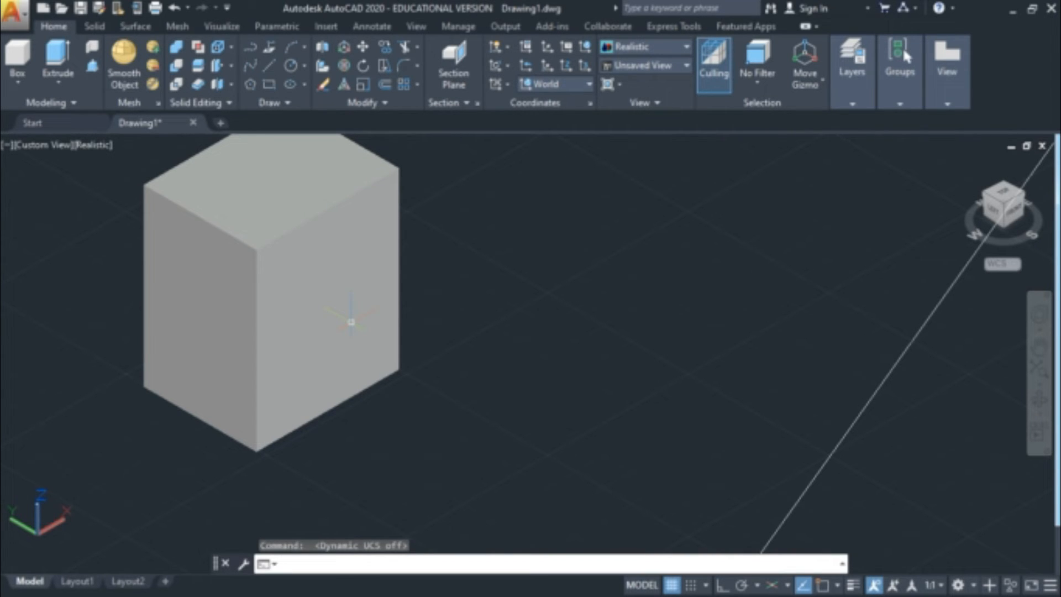
key(F6)
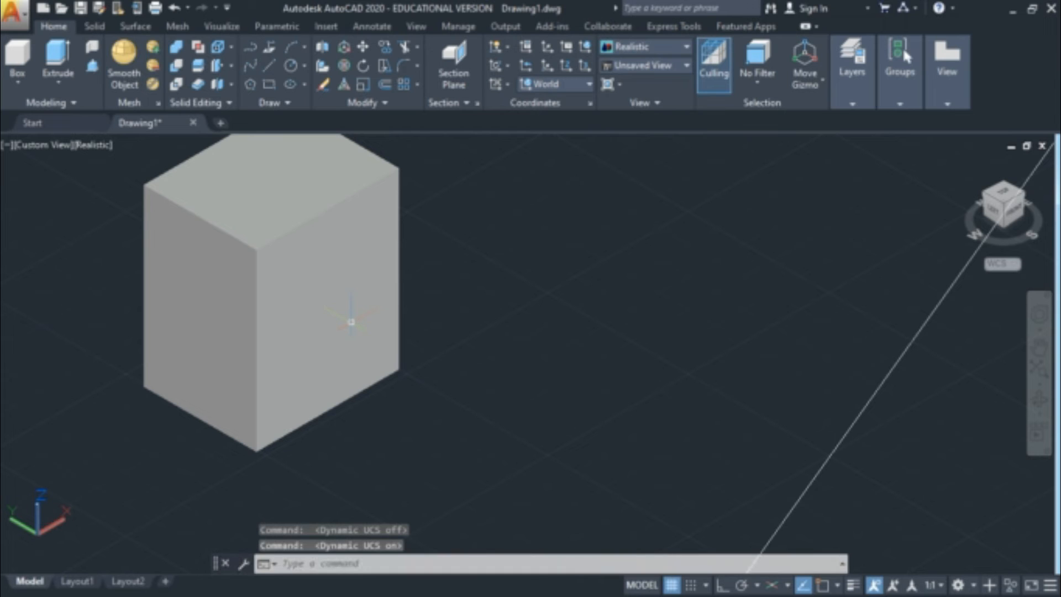
text(RE)
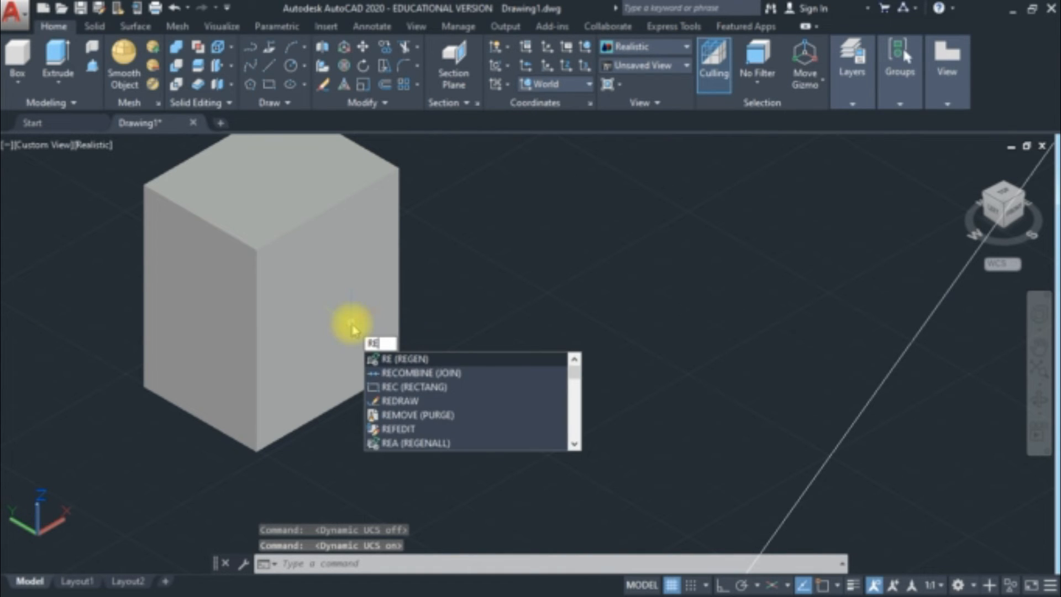
text(C)
key(Escape)
key(Return)
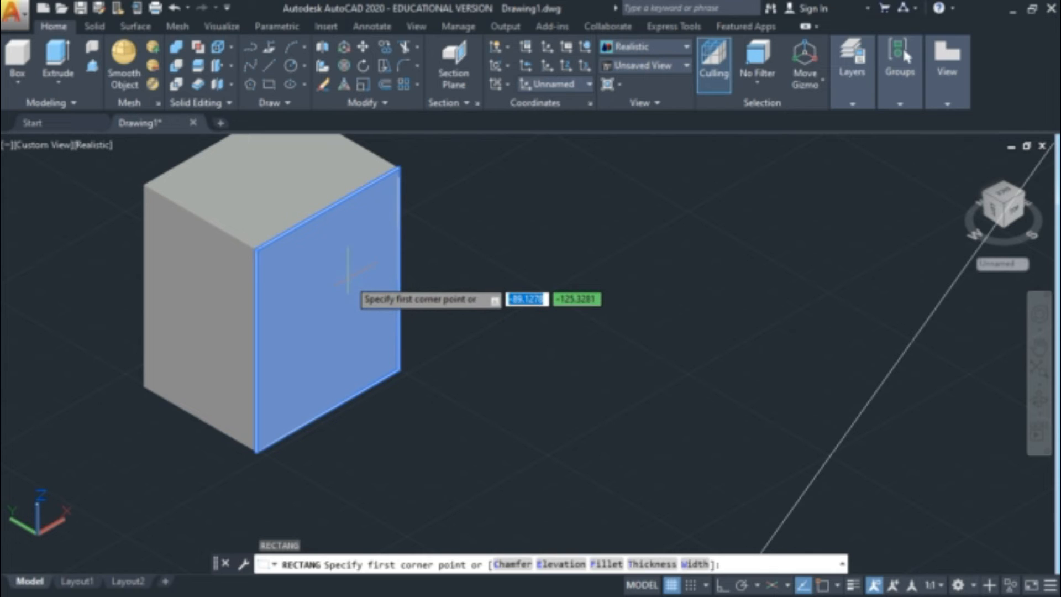
click(348, 276)
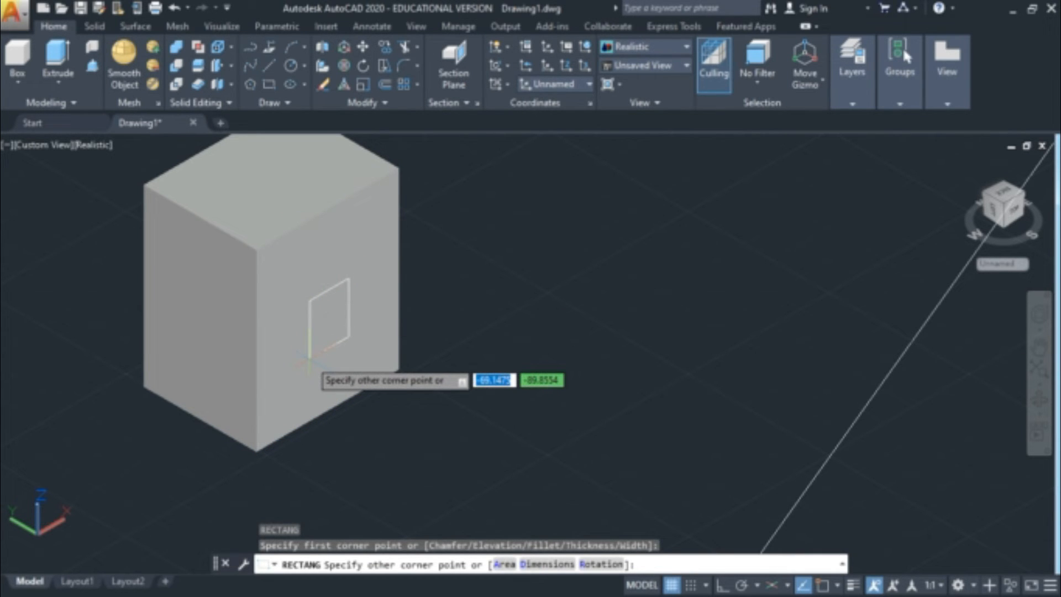
click(309, 358)
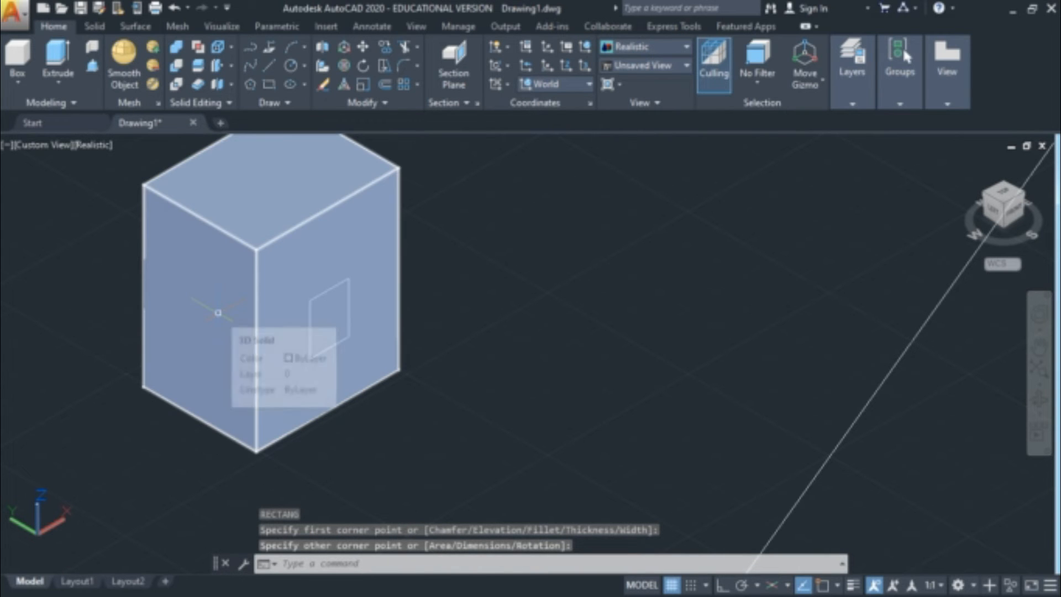
Draw a small freehand rectangle on the box's front-left vertical face using Dynamic UCS.
text(rec)
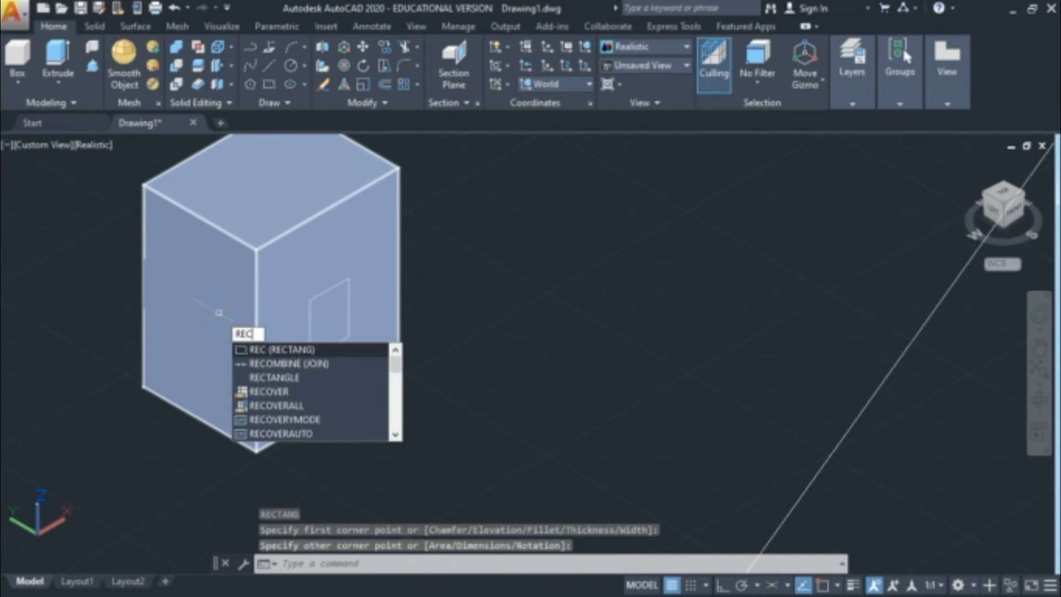
key(Return)
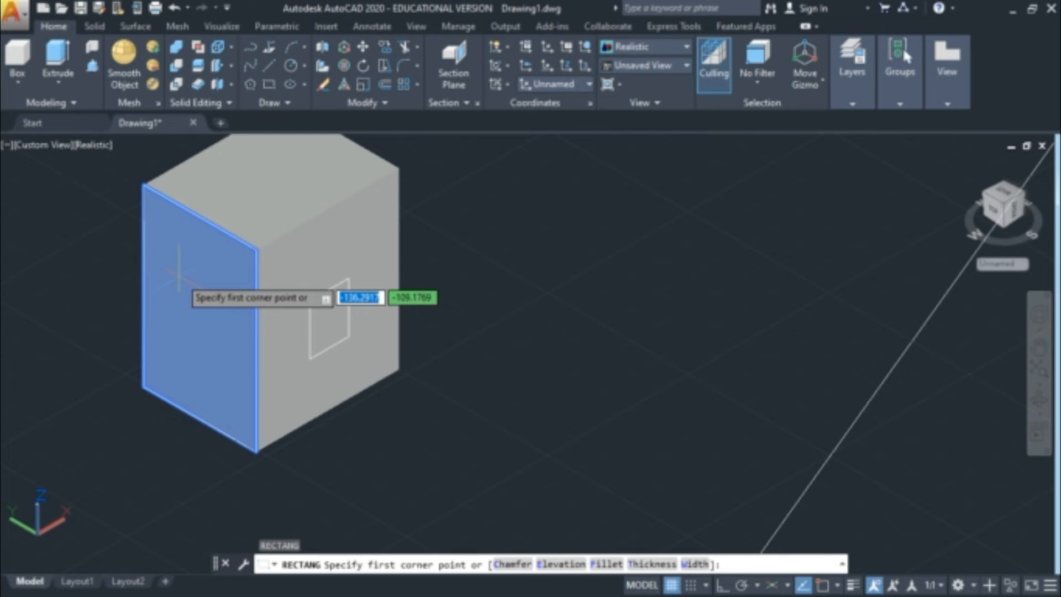
click(180, 276)
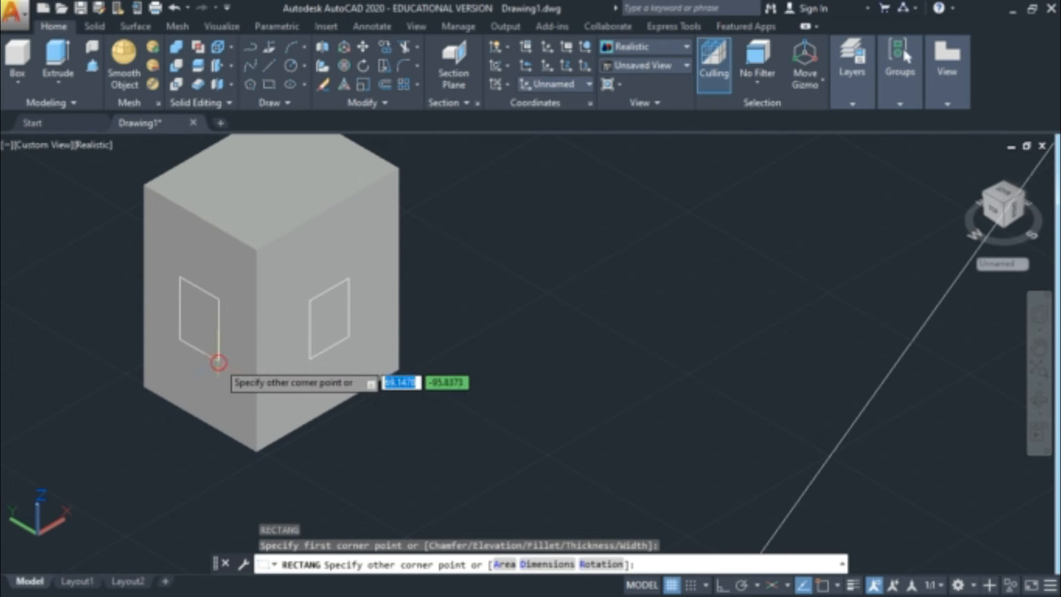
click(219, 360)
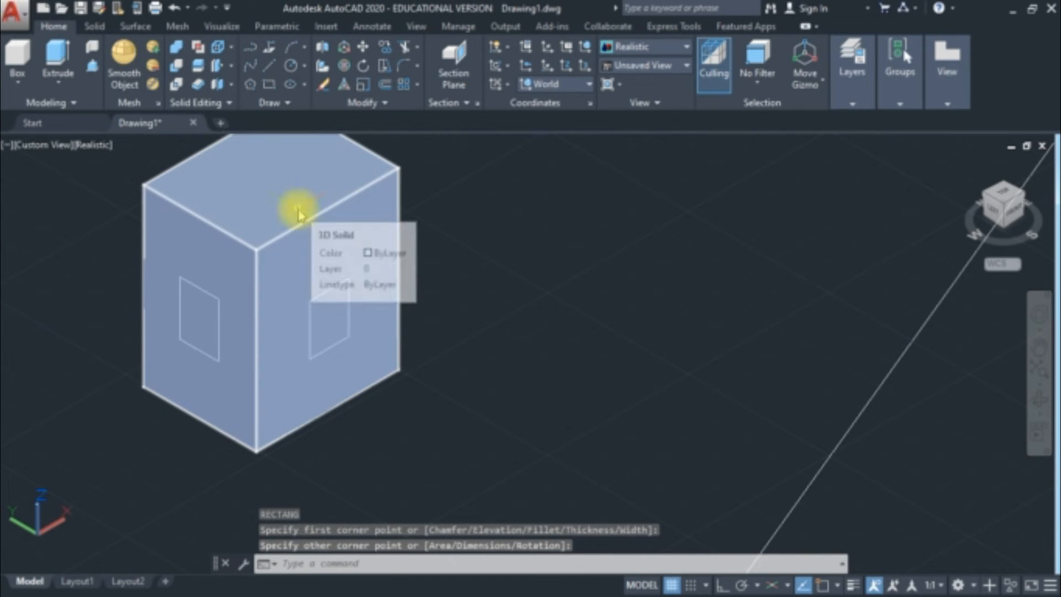
Repeat the Rectangle command to draw a small freehand rectangle on the box's top face.
key(Return)
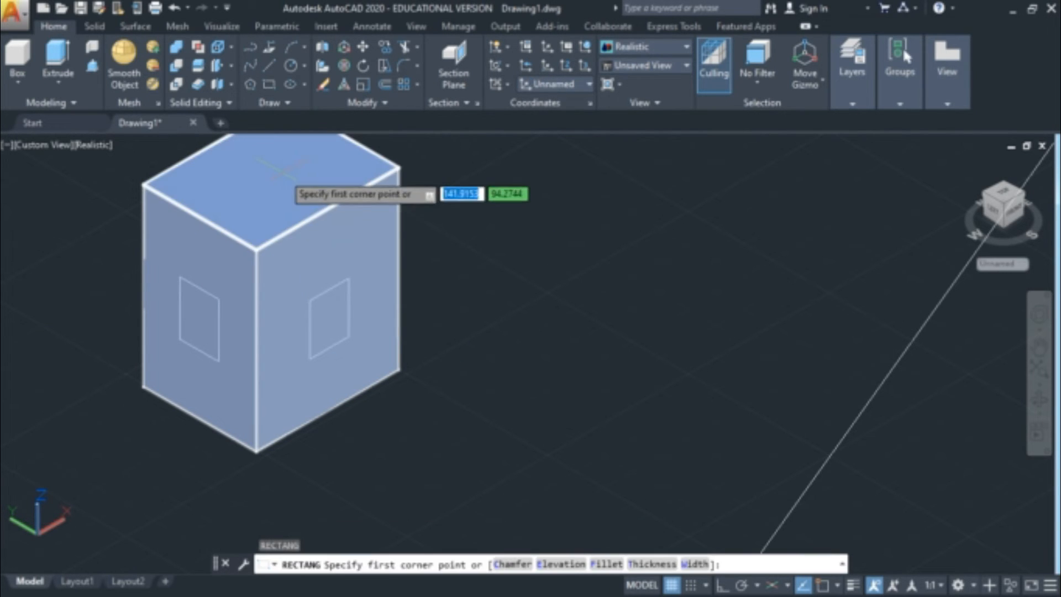
click(288, 165)
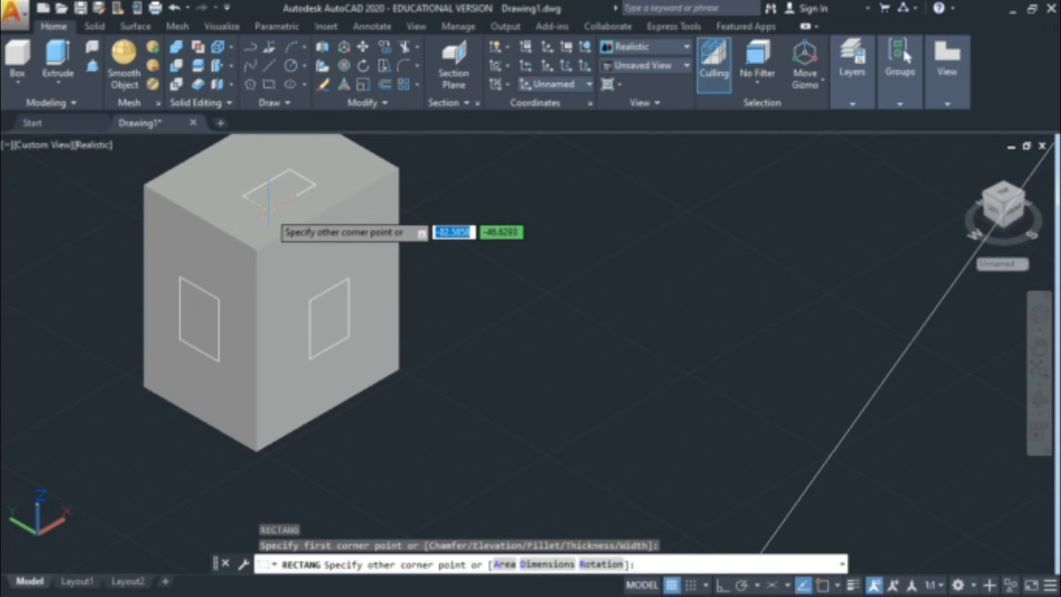
click(269, 210)
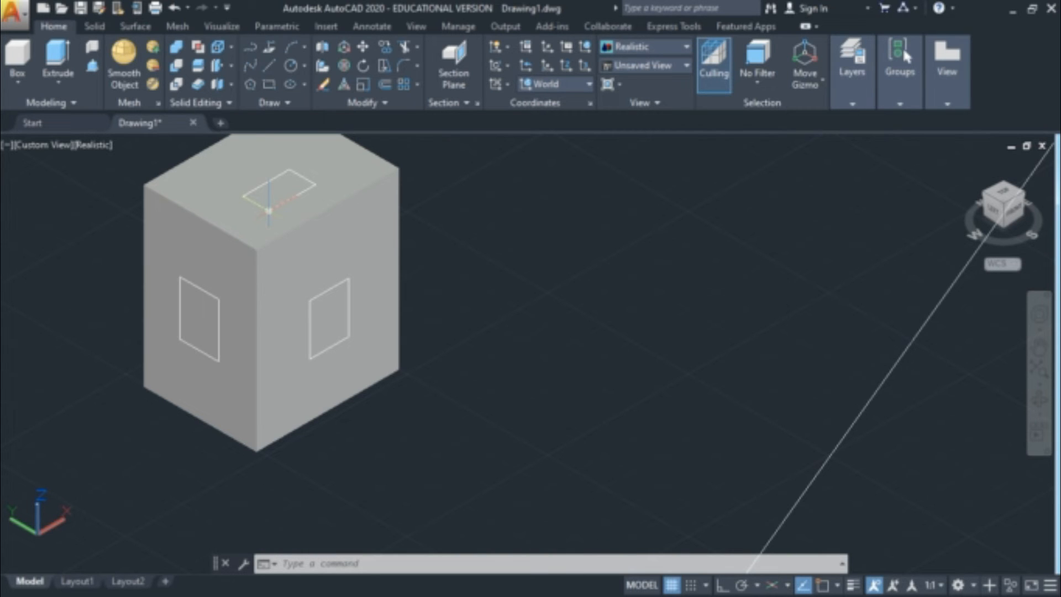
Look through the preset UCS orientations and close the list with World kept as the current UCS.
click(546, 87)
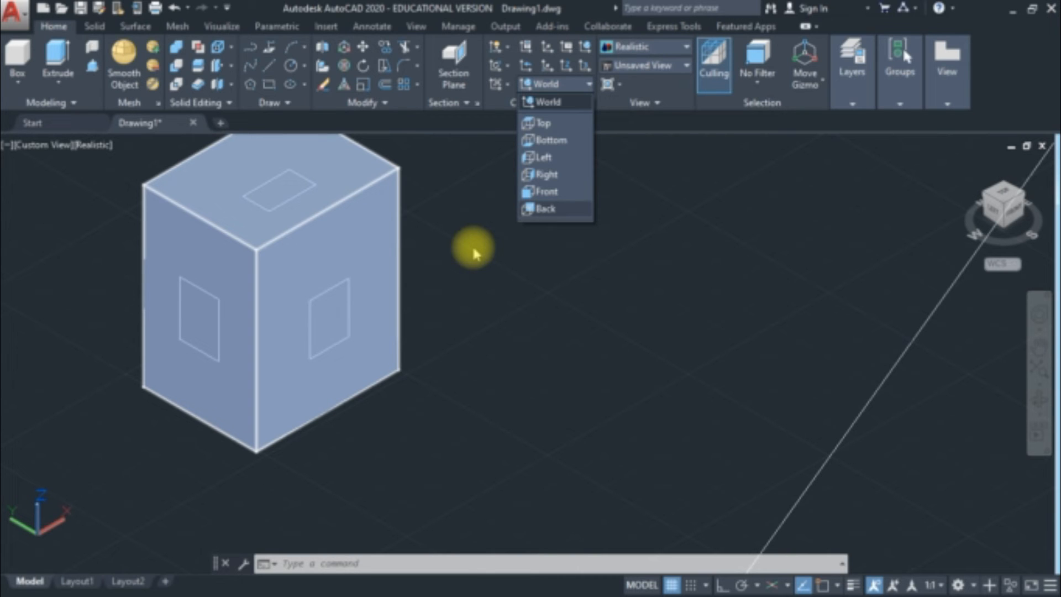
click(510, 266)
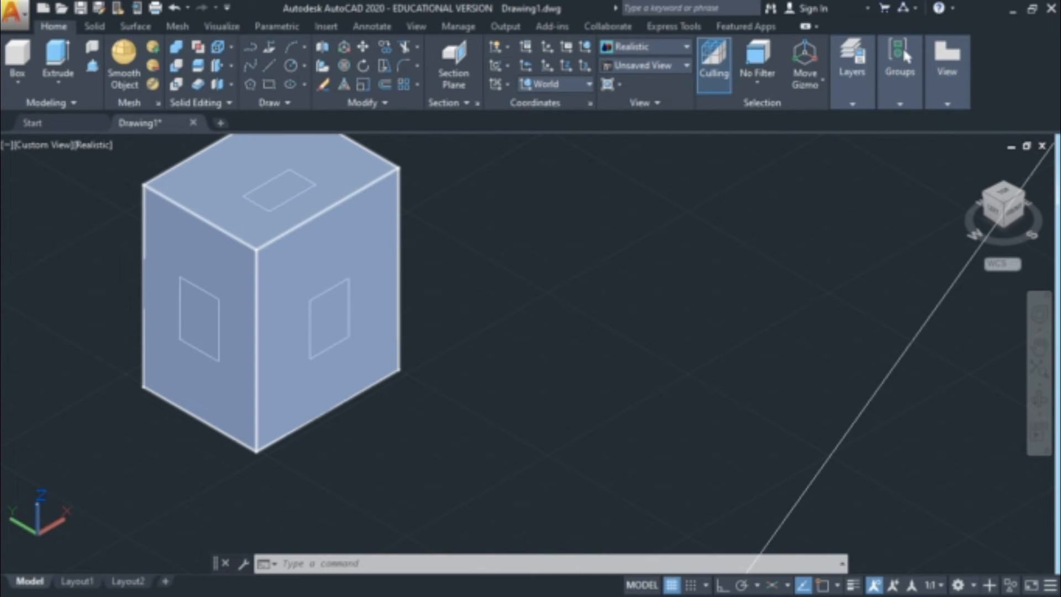
click(508, 265)
click(508, 264)
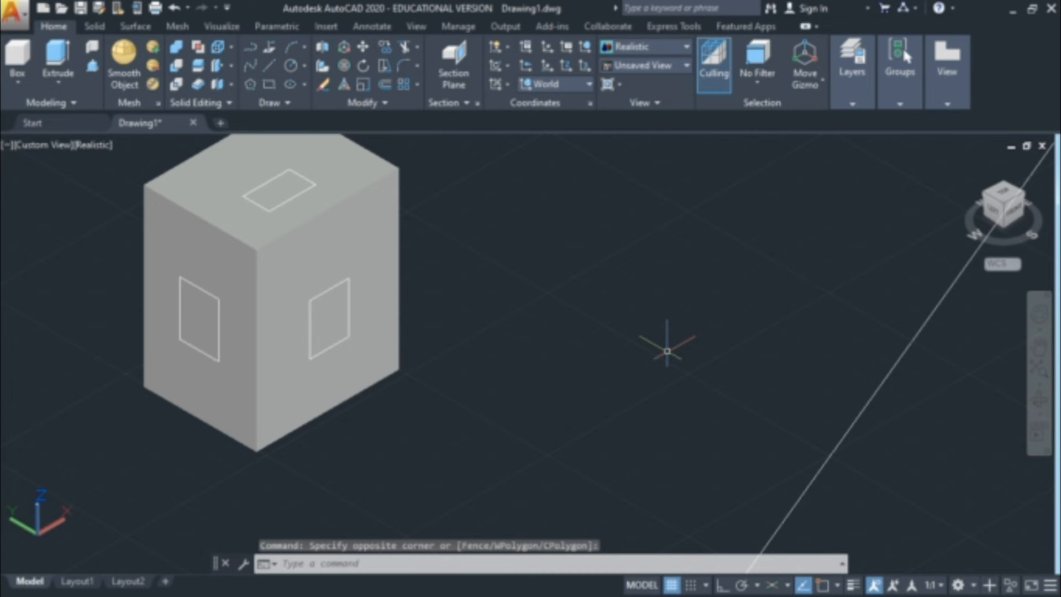
Switch the drawing to the Top view and cancel the stray selection window.
click(630, 70)
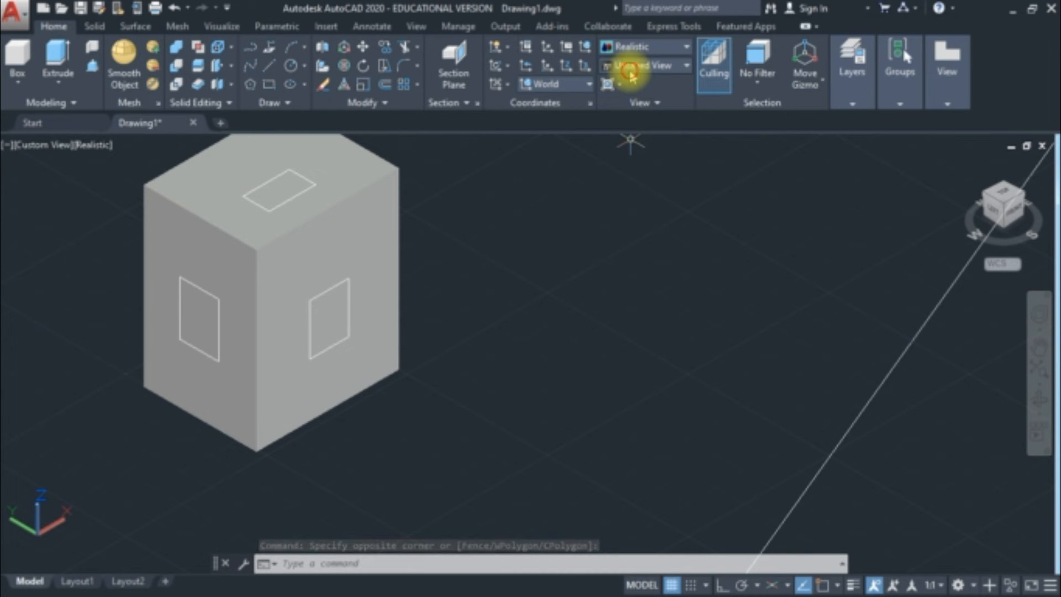
click(629, 86)
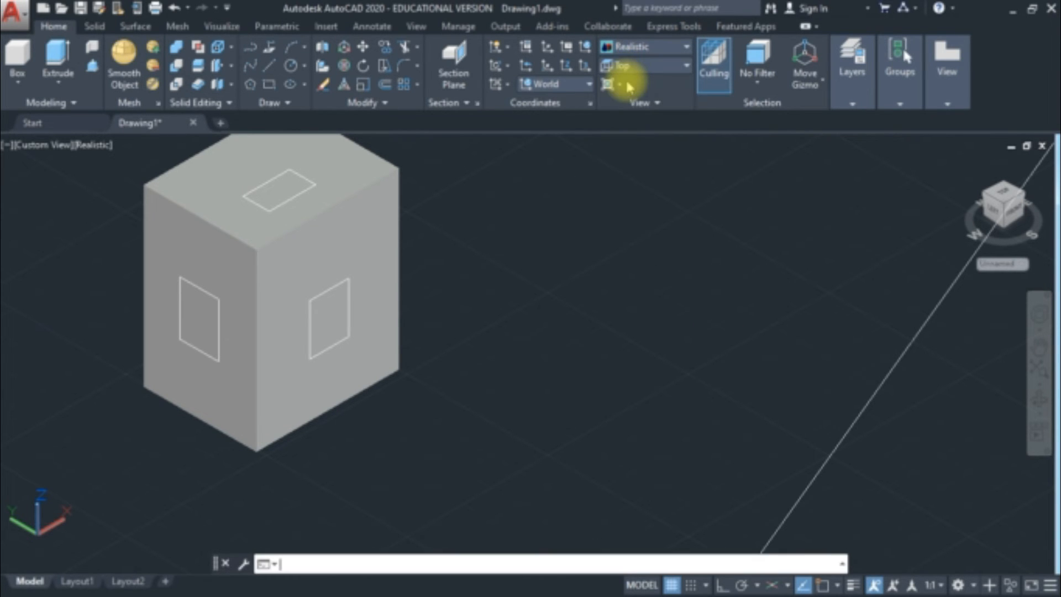
click(548, 248)
scroll(549, 244, up, 1)
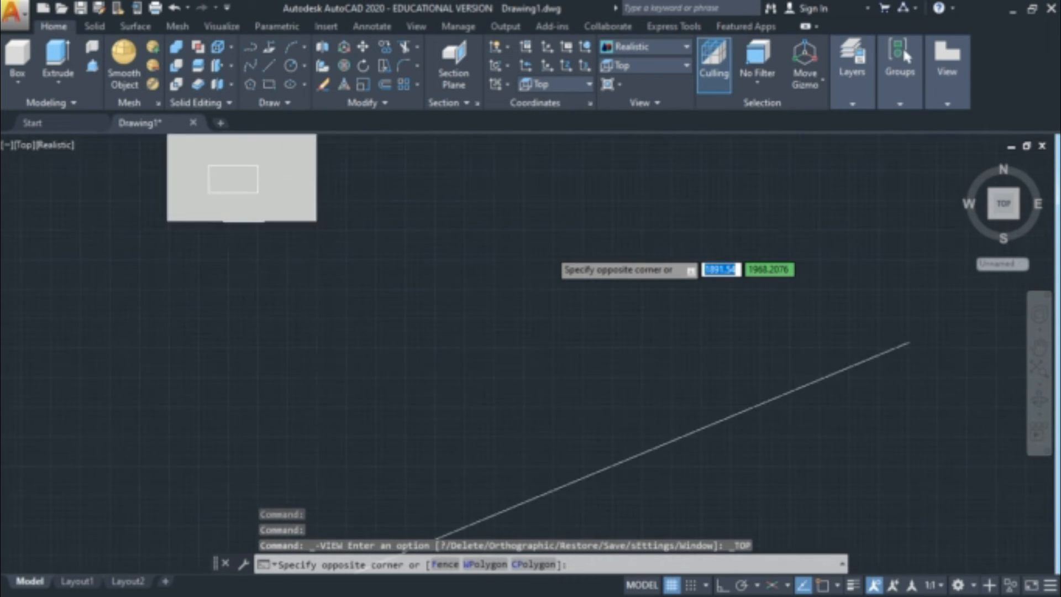
scroll(549, 244, up, 1)
key(Escape)
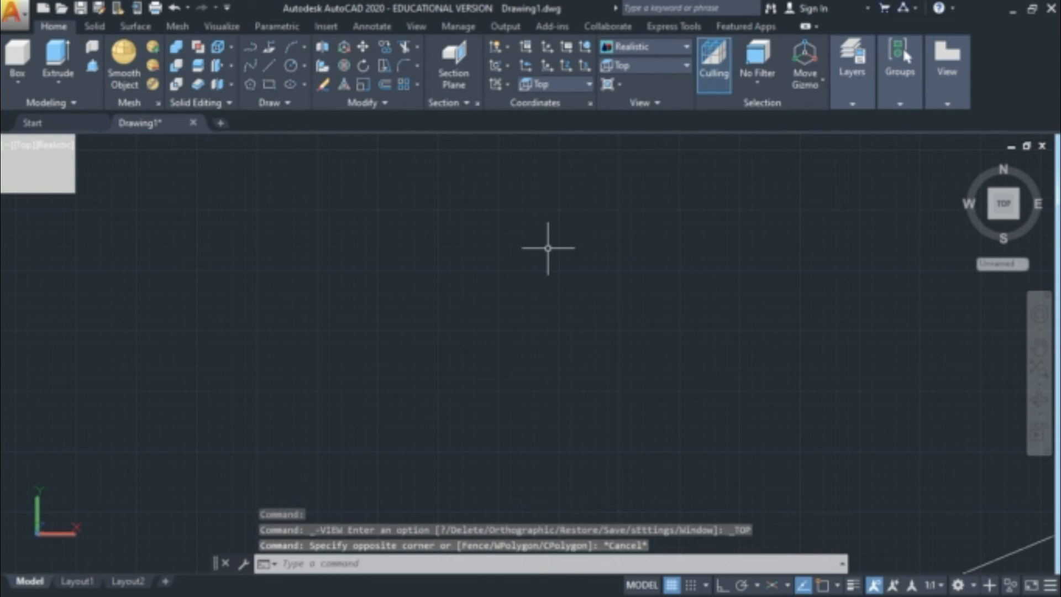
Toggle the grid display off and on several times, ending with the grid on.
key(F7)
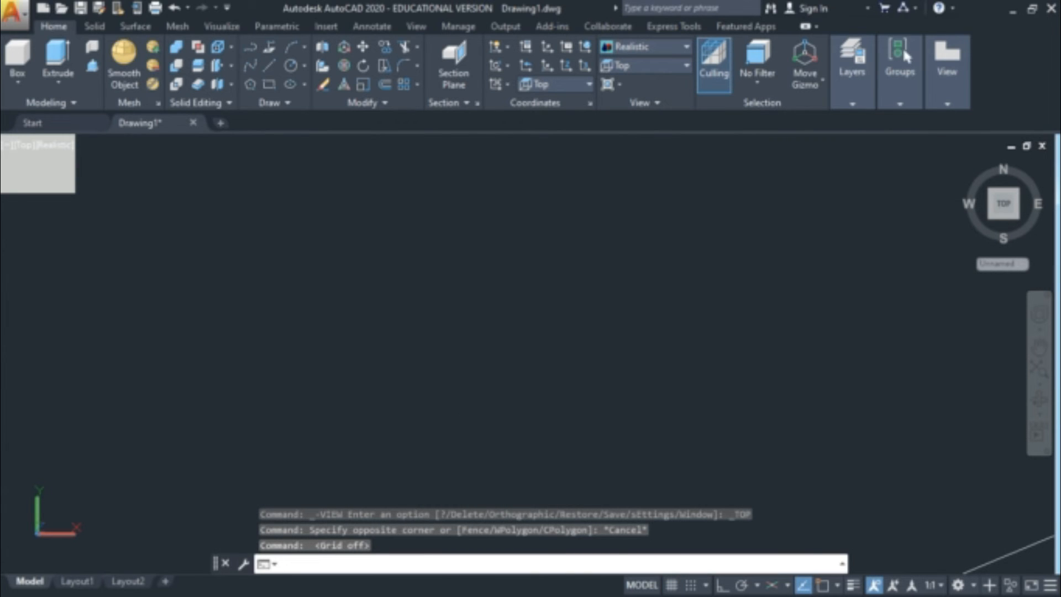
key(F7)
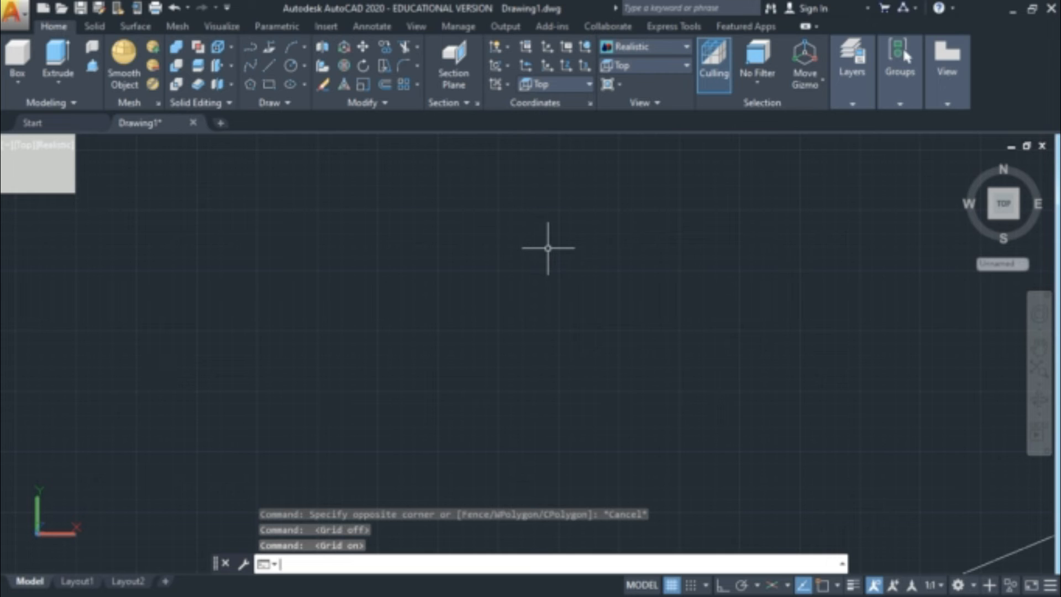
key(F7)
key(F7)
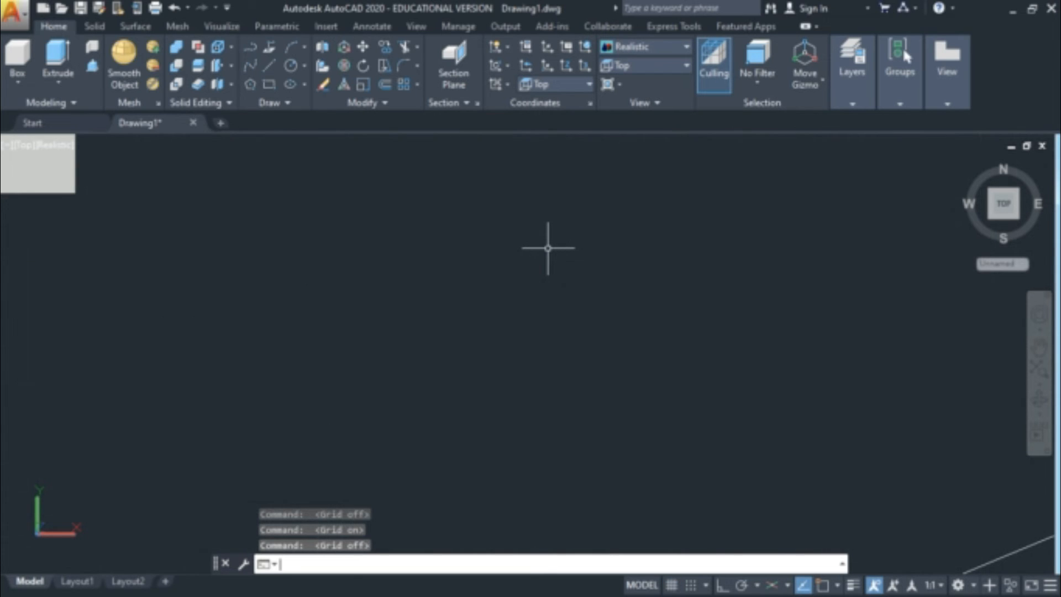
key(F7)
key(F7)
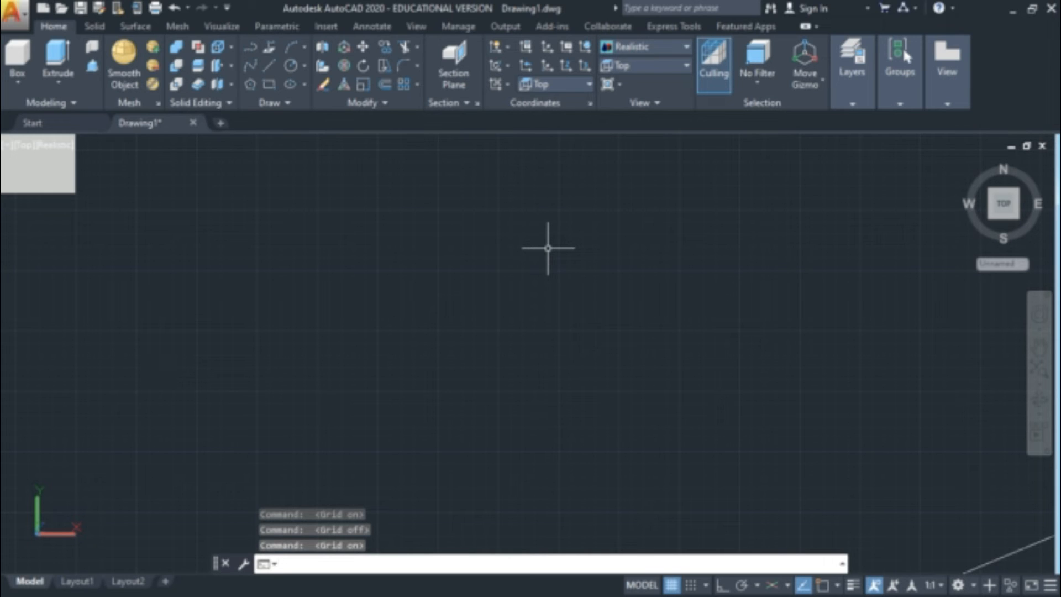
Start a line in the empty area, turn on Ortho mode, and draw three connected segments running right, up and left.
text(l)
key(Return)
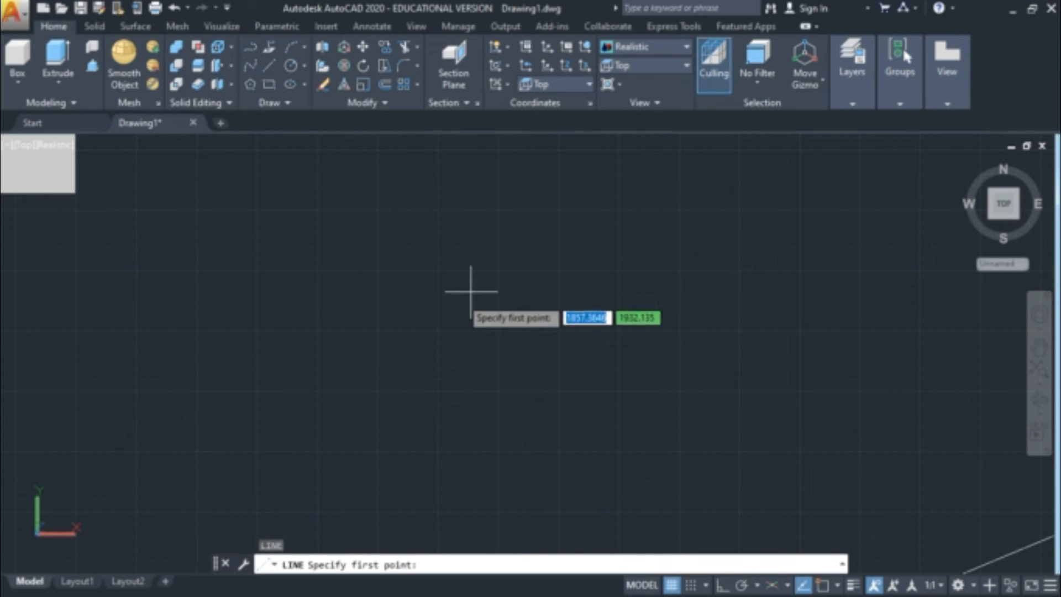
click(383, 330)
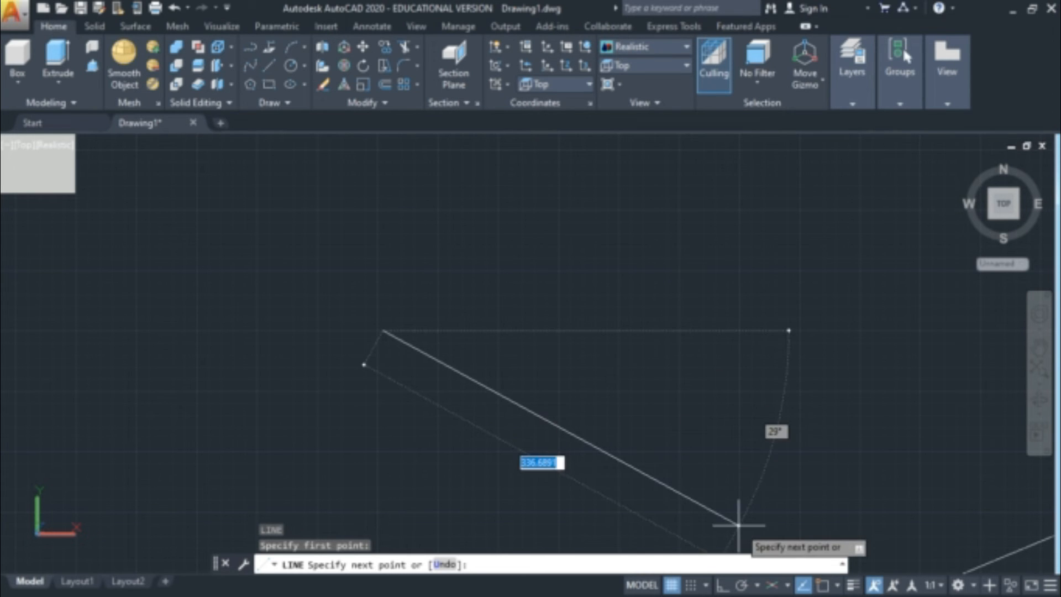
click(721, 585)
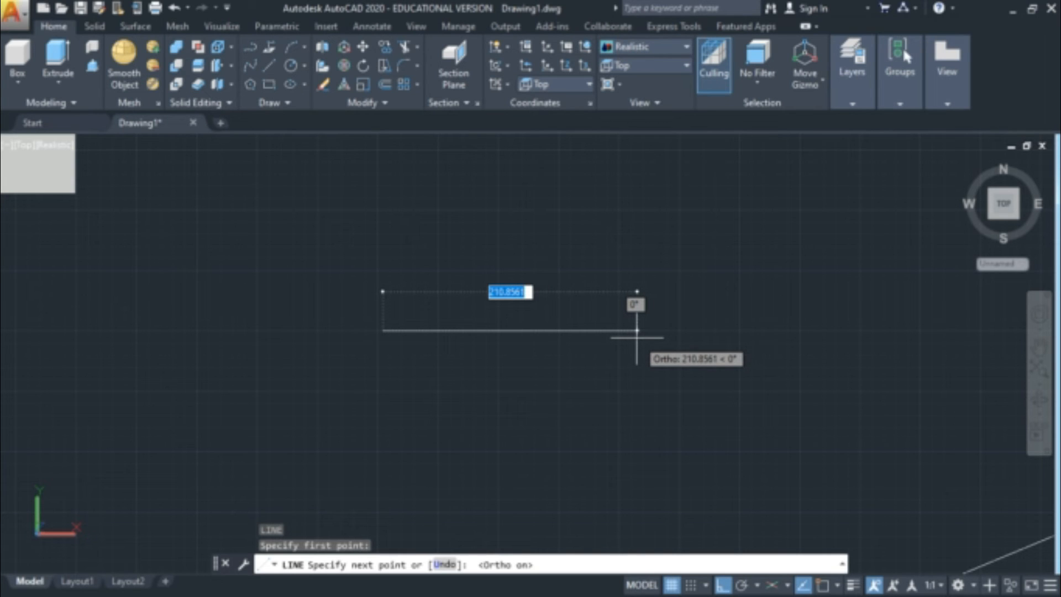
click(672, 329)
click(640, 219)
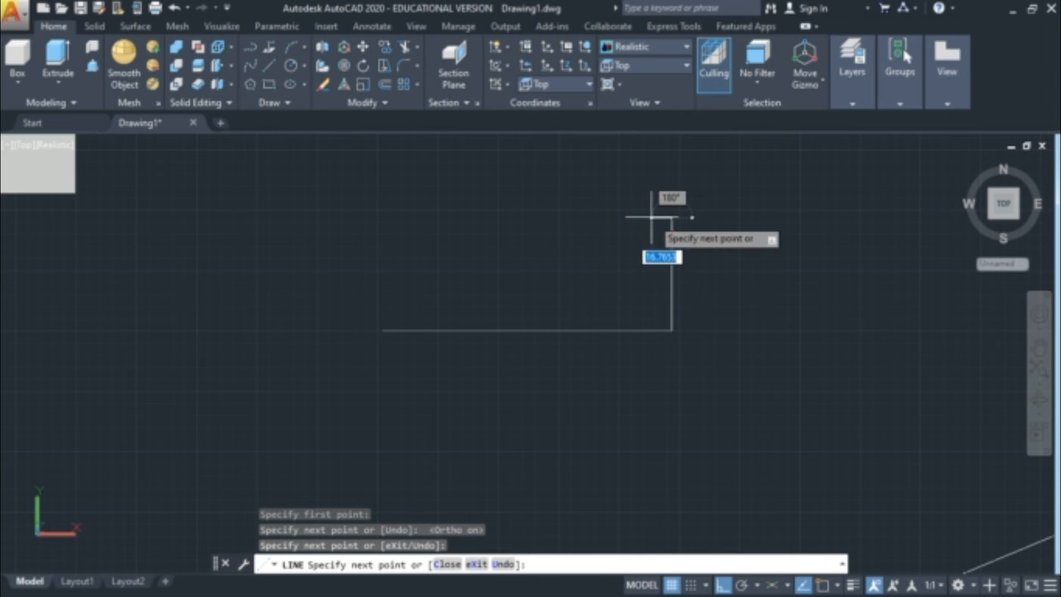
click(535, 265)
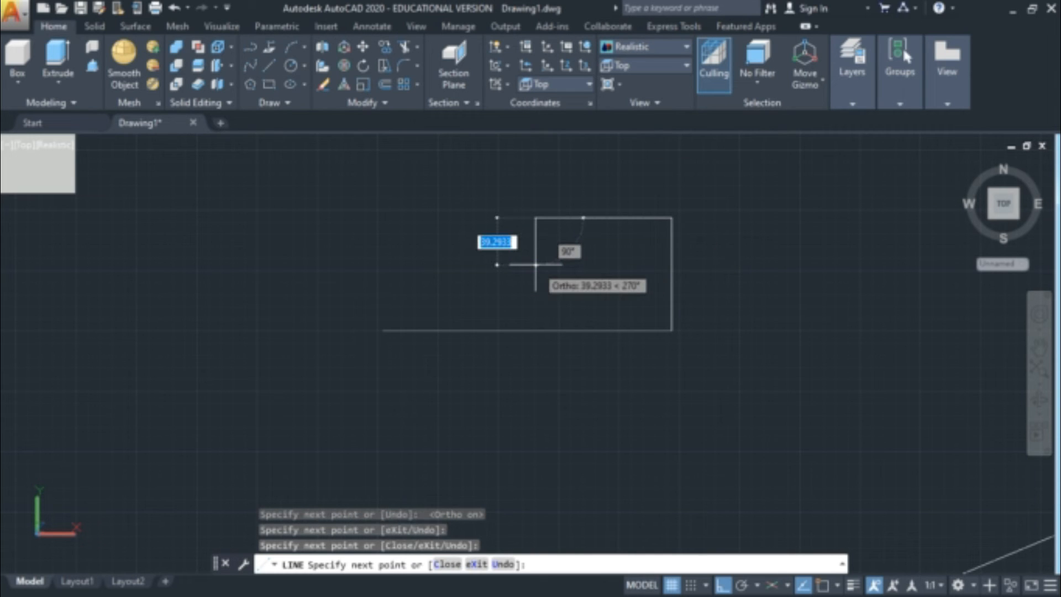
key(Escape)
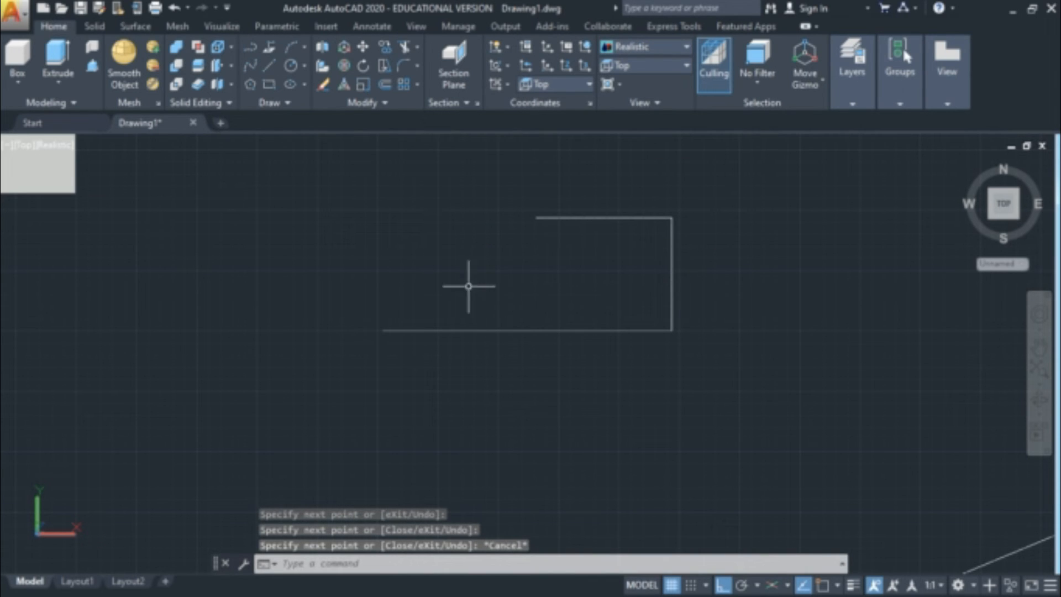
scroll(391, 308, up, 3)
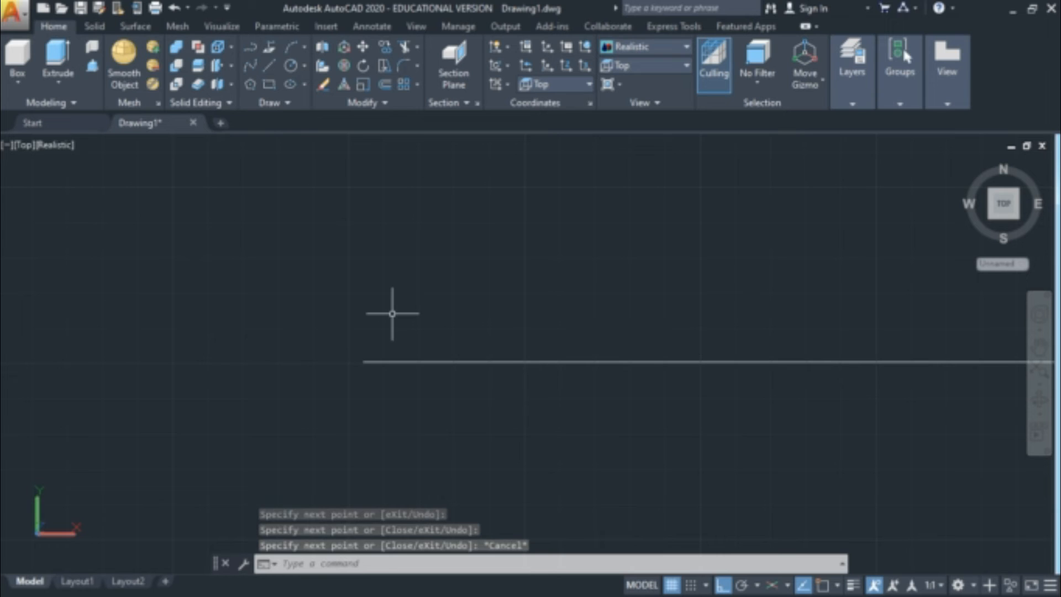
click(392, 314)
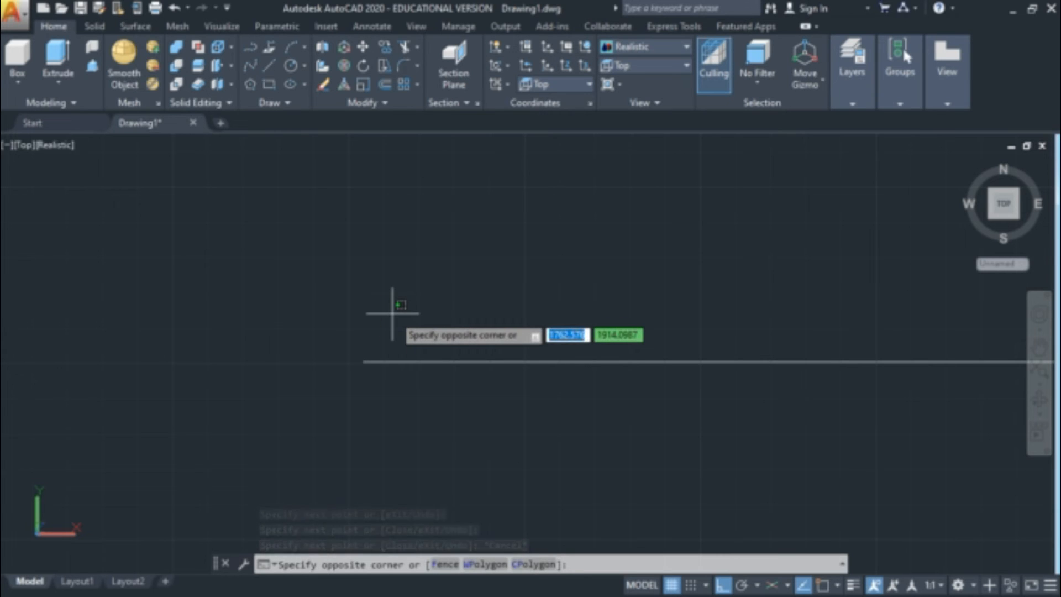
click(381, 331)
scroll(357, 289, up, 4)
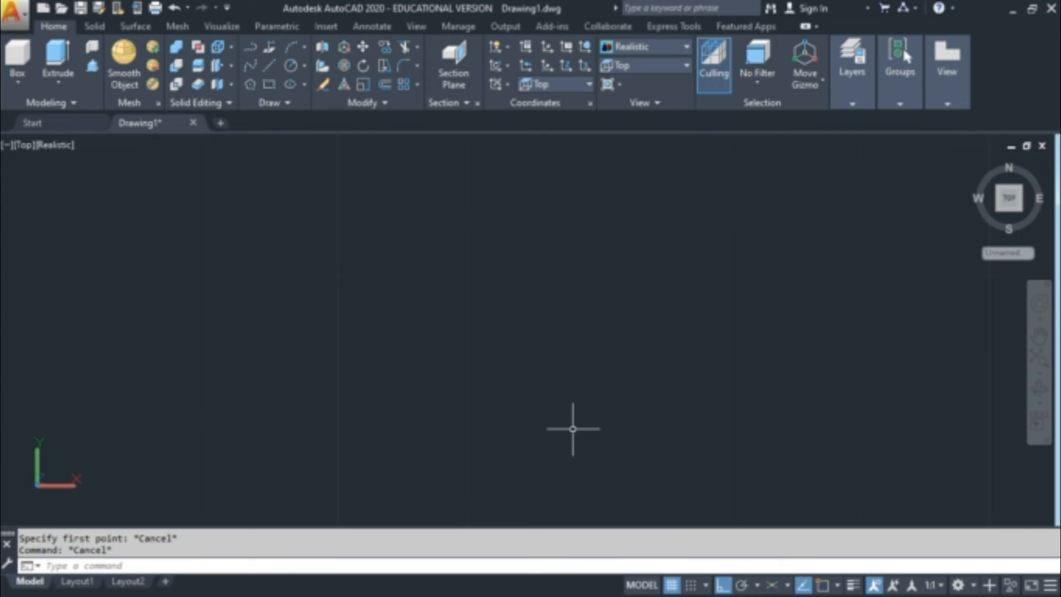
Turn on Snap mode and draw three connected 10-unit line segments in the empty area, running right, down and left.
click(691, 588)
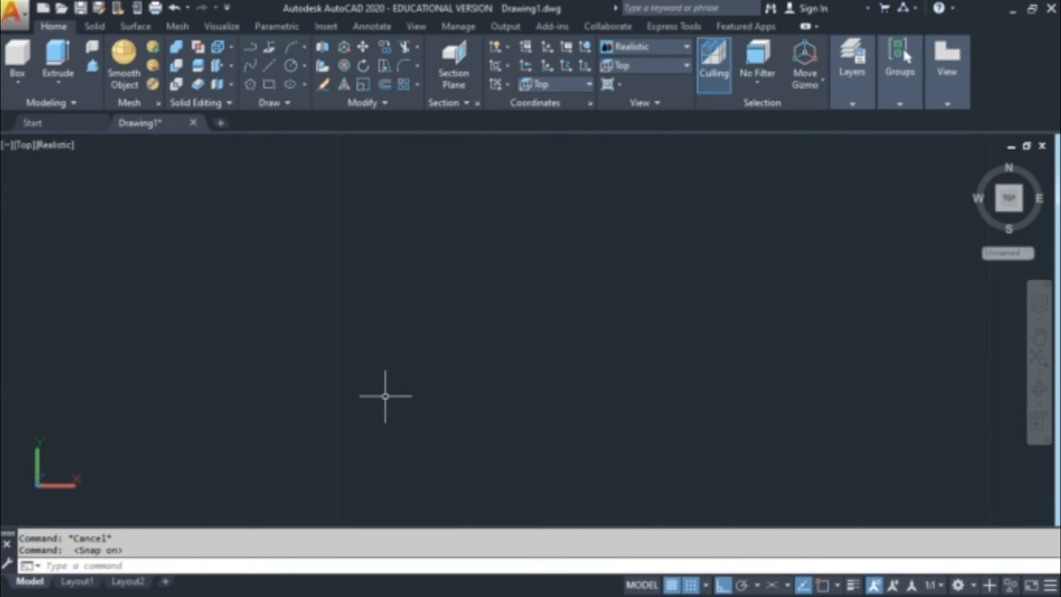
text(L)
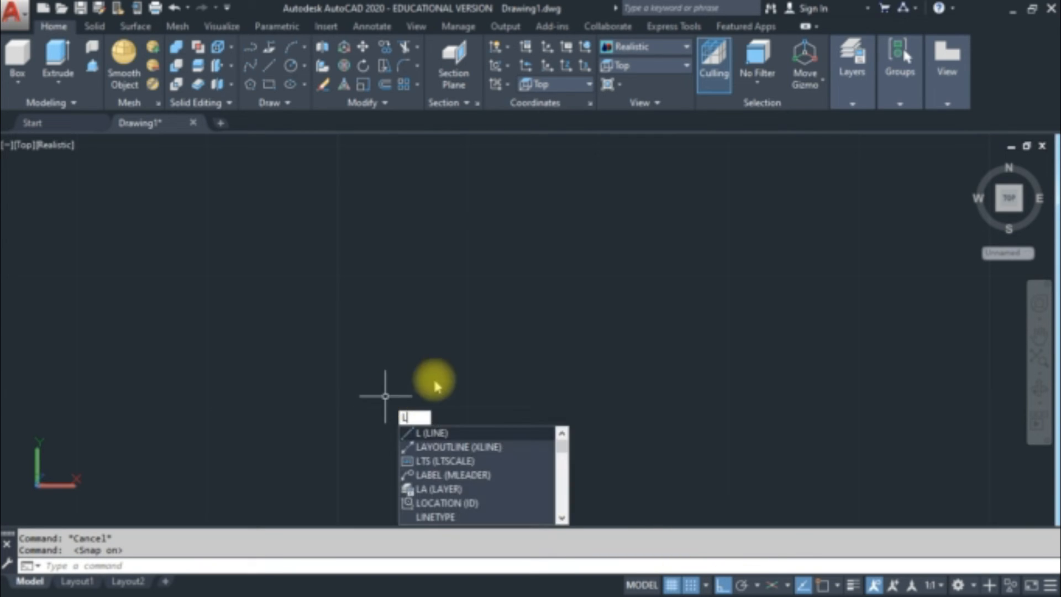
key(Return)
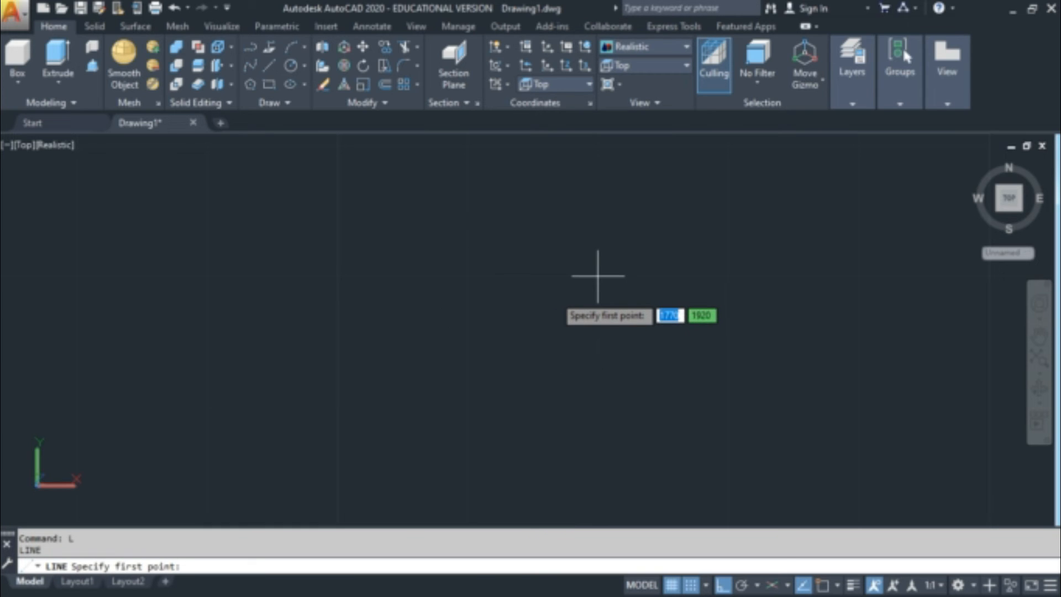
click(467, 275)
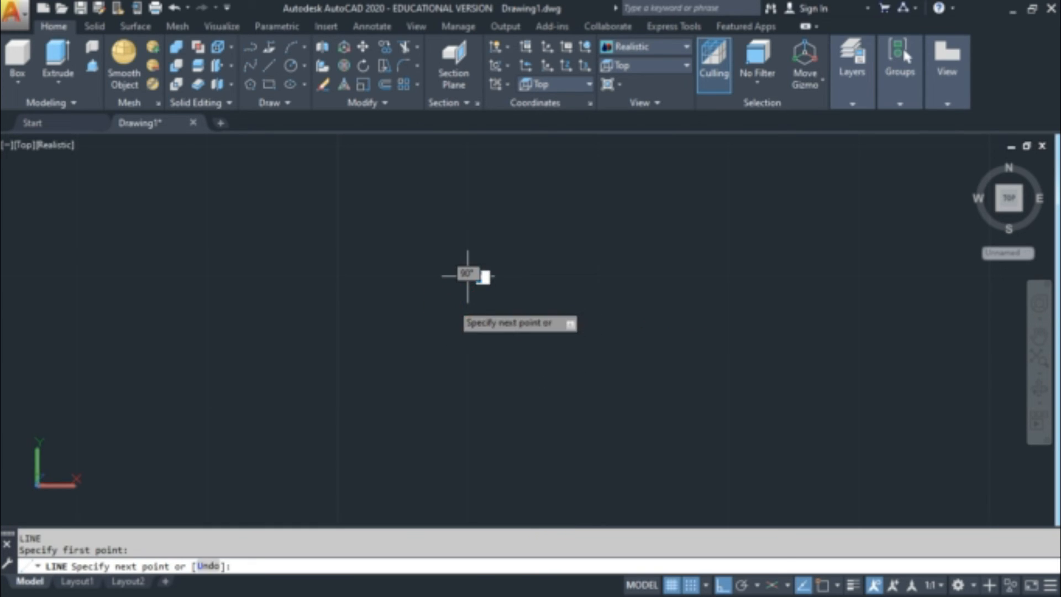
click(598, 276)
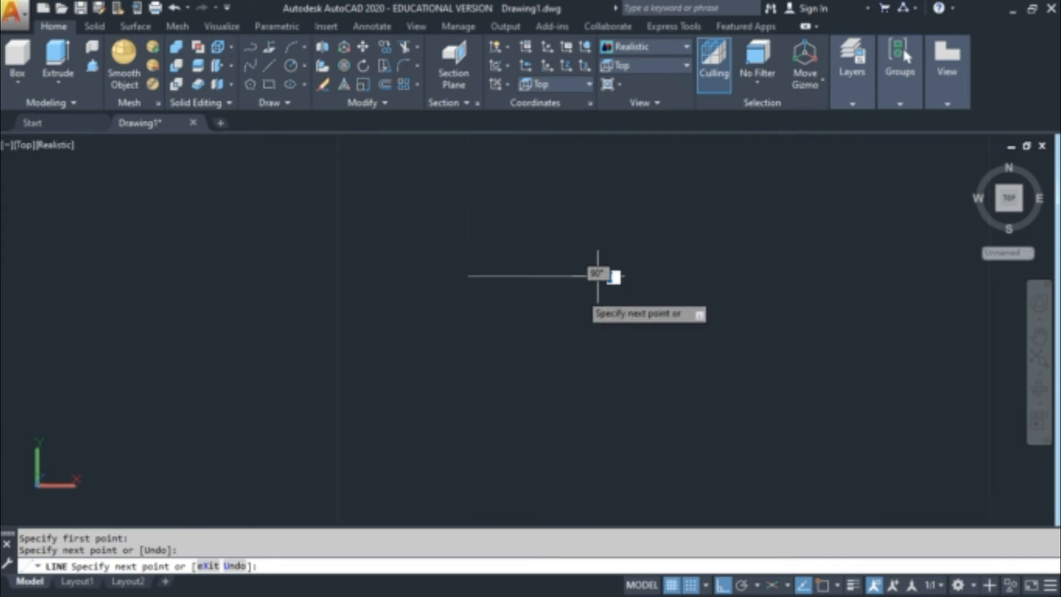
click(598, 406)
click(467, 406)
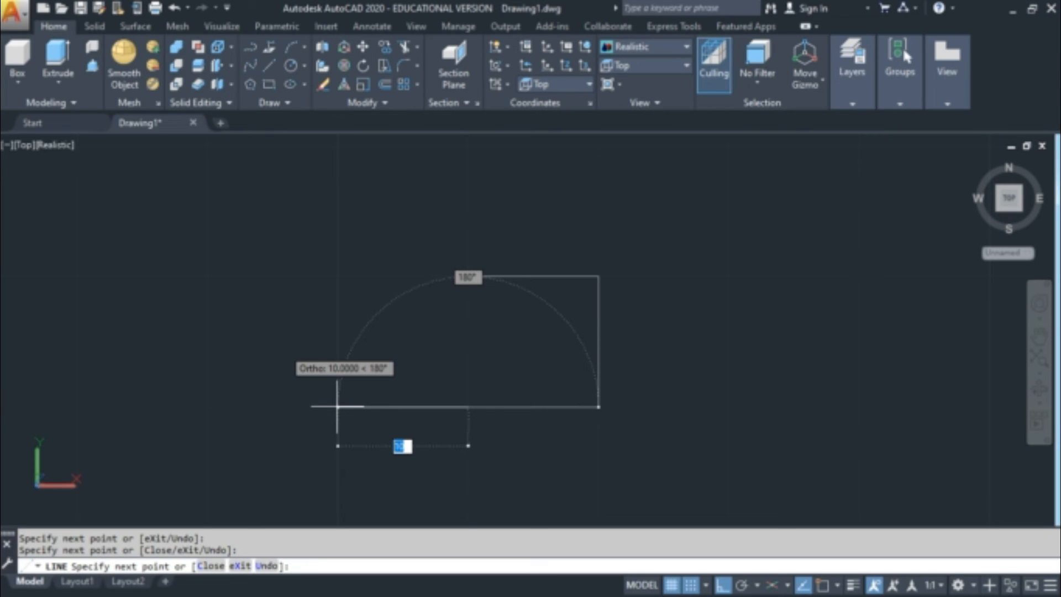
key(Escape)
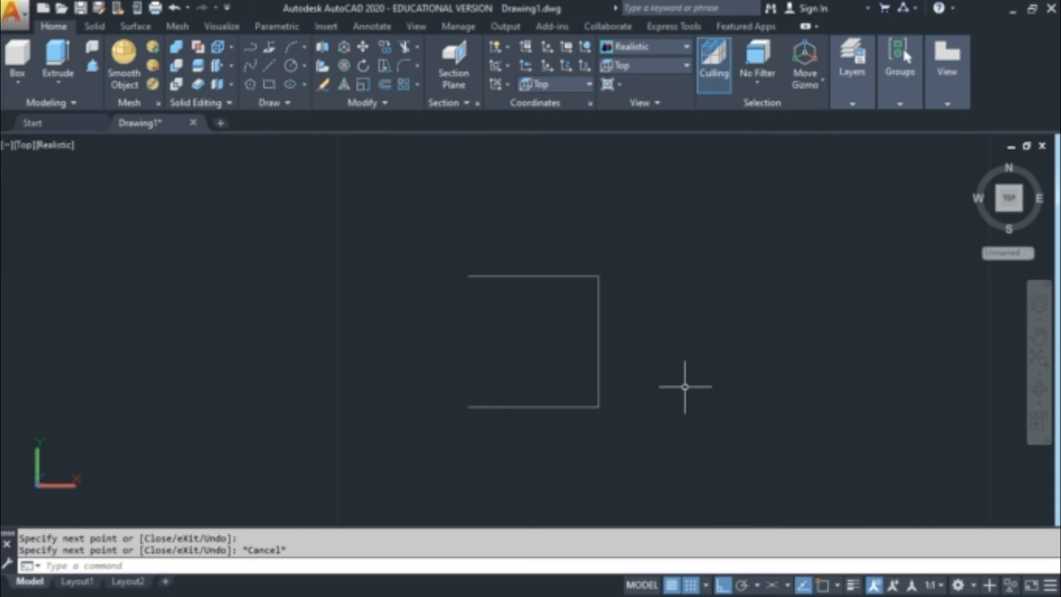
Turn Snap mode off and Polar Tracking on.
click(691, 584)
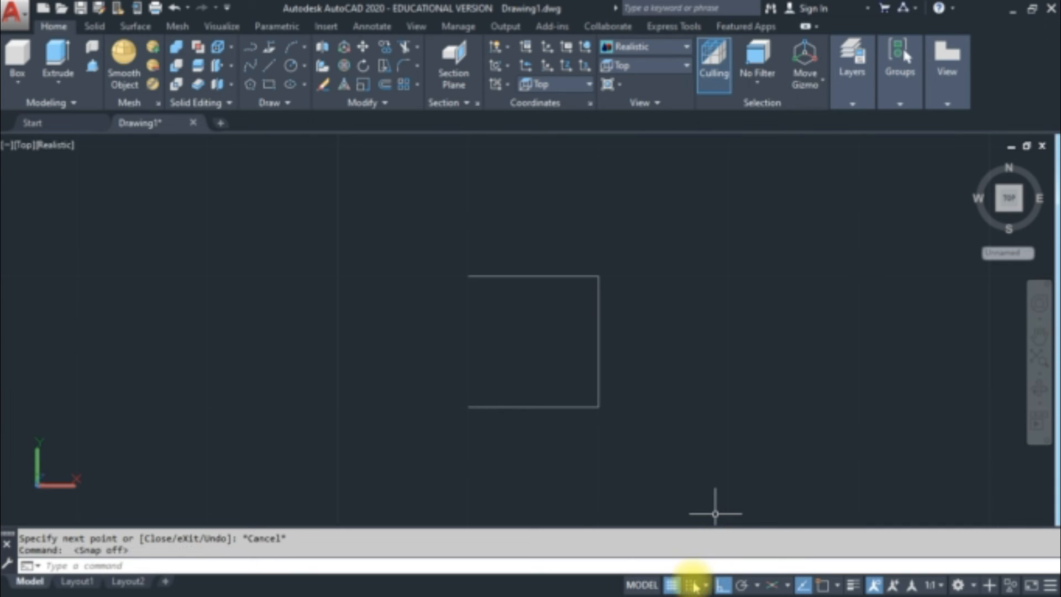
click(742, 586)
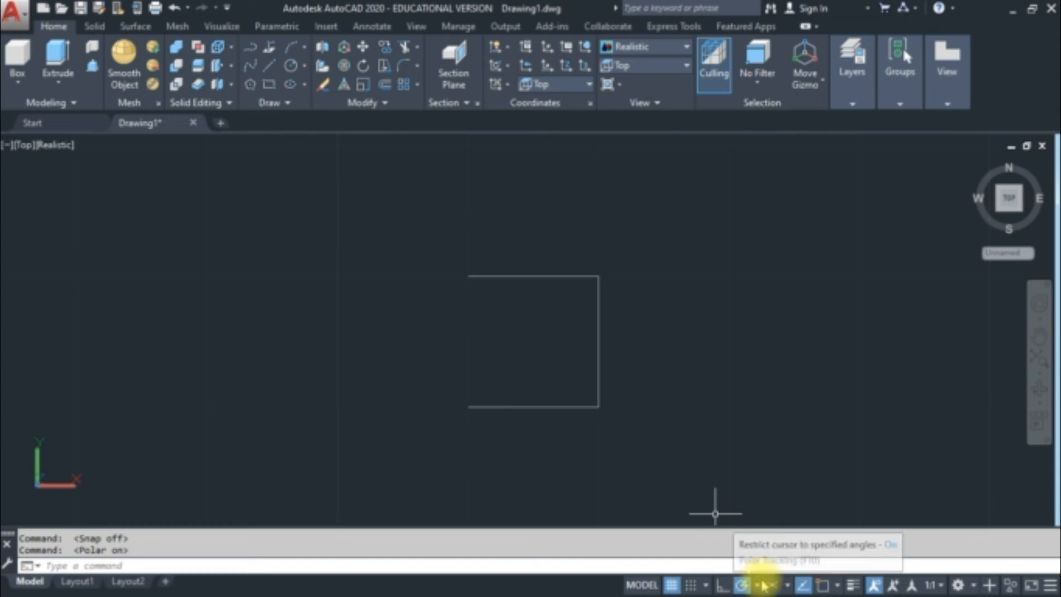
Look over the preset polar angles and the Polar Tracking options in Drafting Settings, and close the dialog without changes.
click(758, 586)
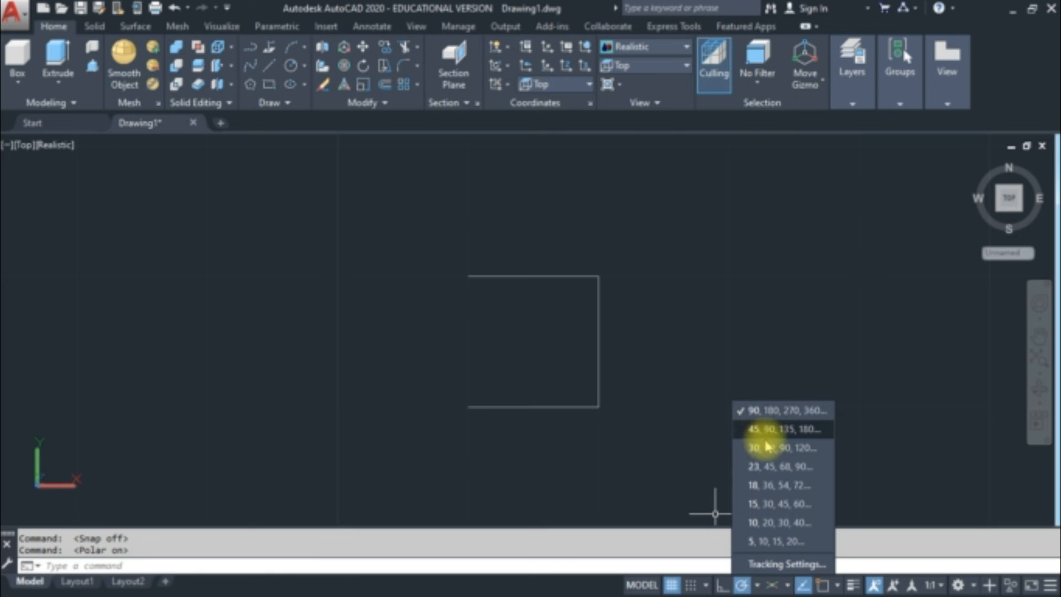
click(753, 561)
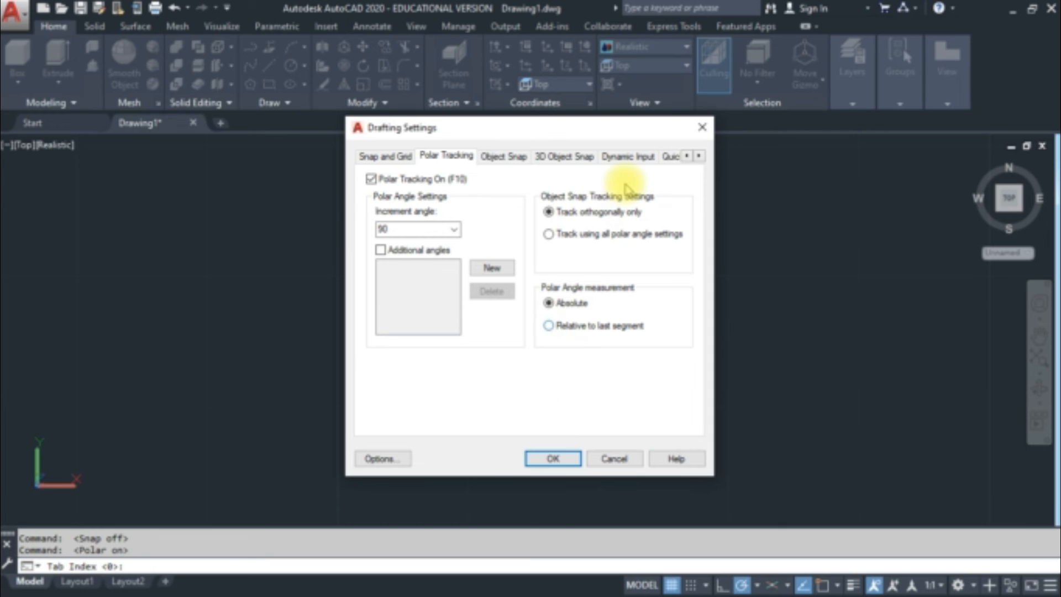
click(701, 130)
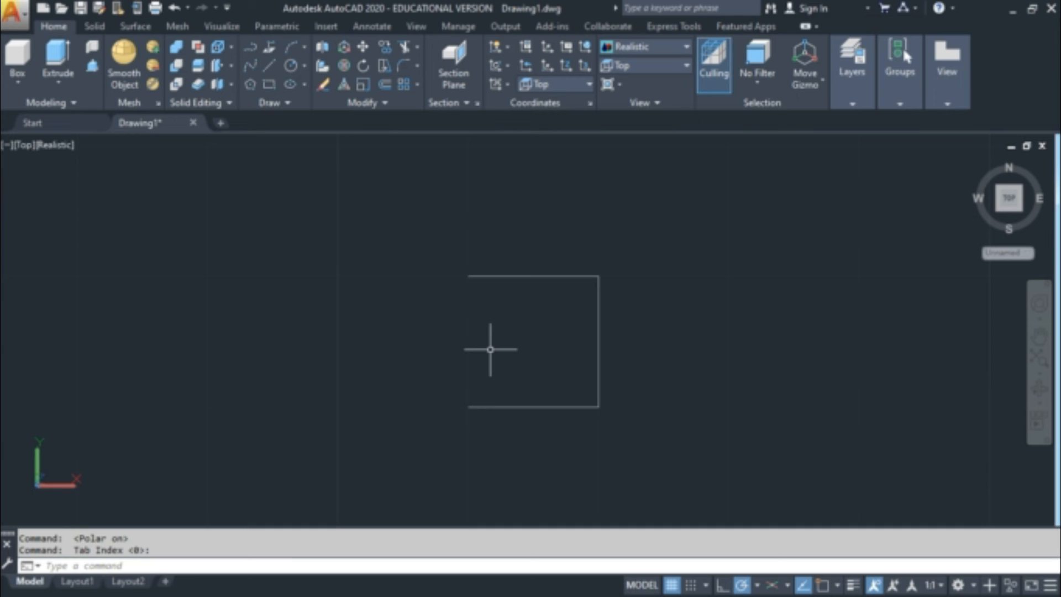
text(L)
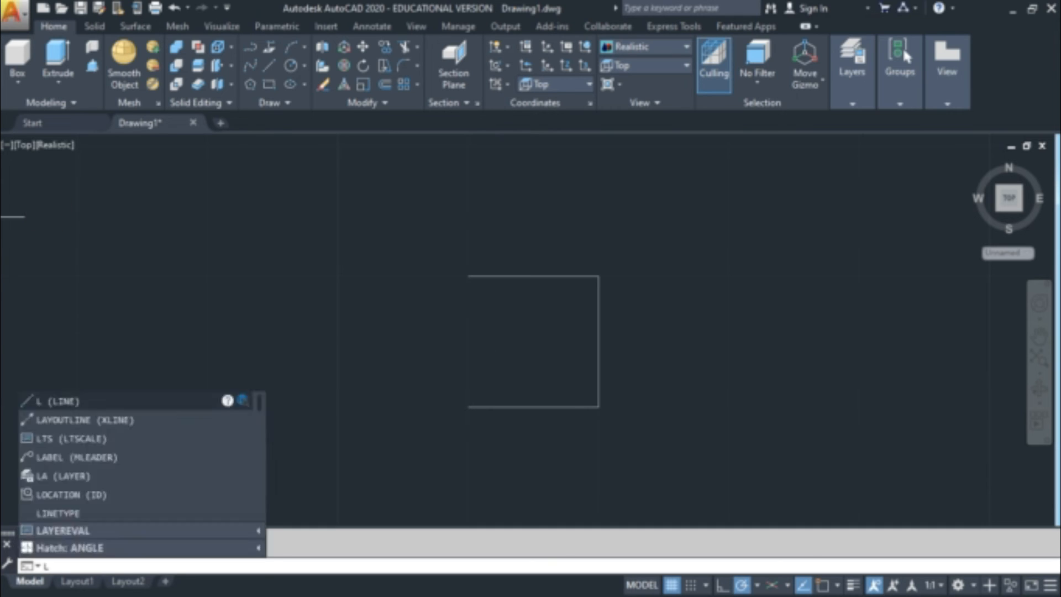
key(Return)
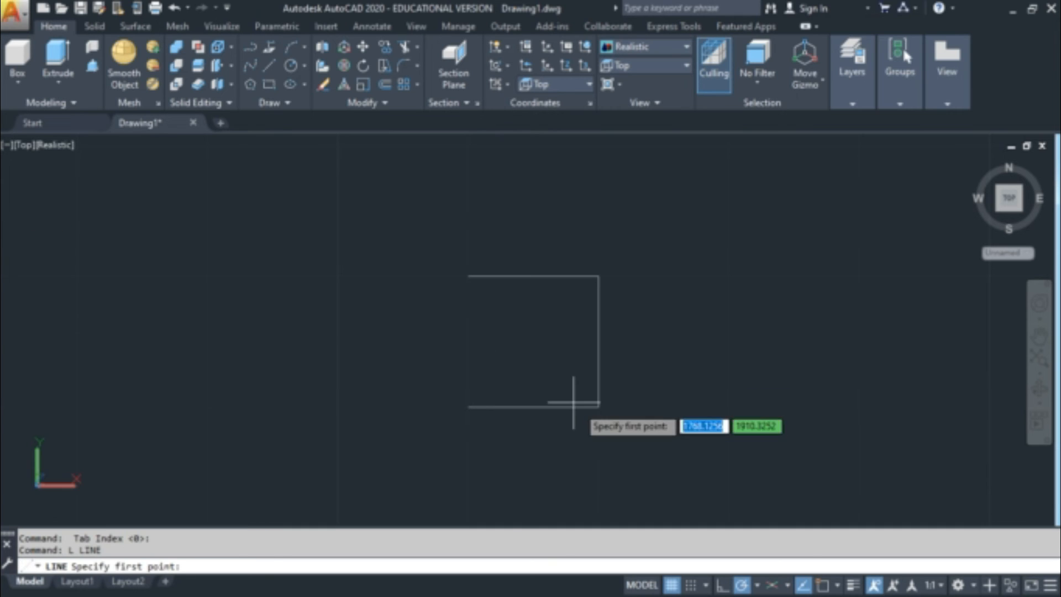
click(758, 585)
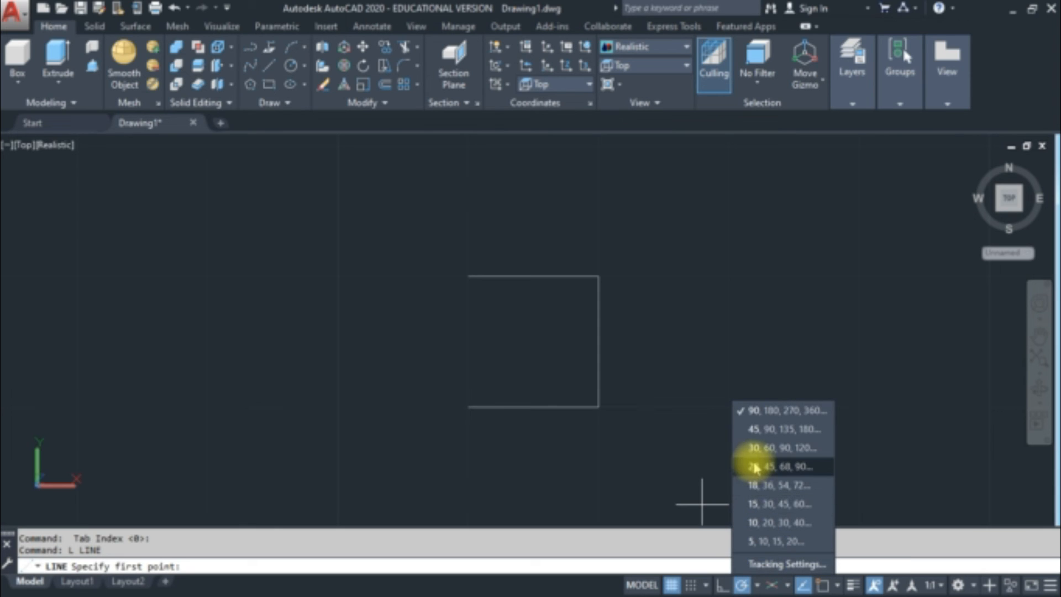
click(743, 586)
click(757, 587)
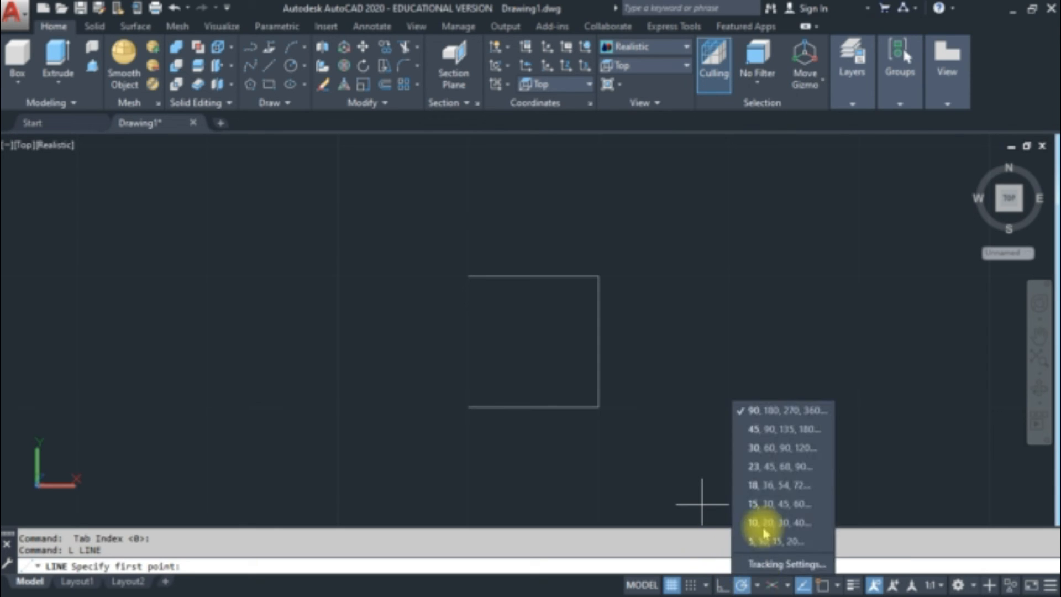
key(Escape)
key(Escape)
key(Escape)
Set the polar tracking angles to the 30, 60, 90, 120 preset.
click(757, 458)
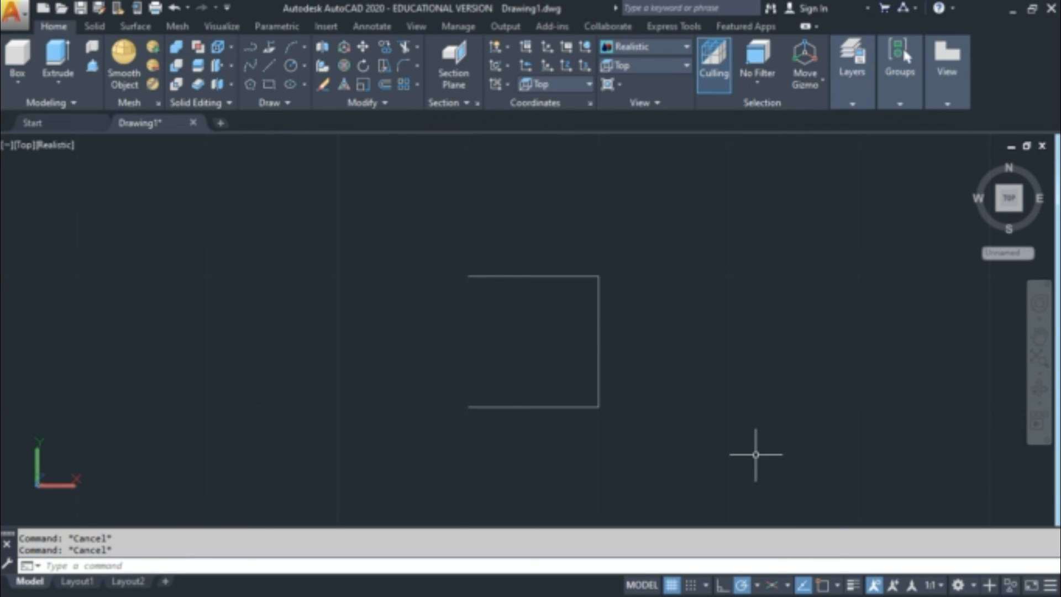
click(758, 585)
scroll(695, 468, up, 2)
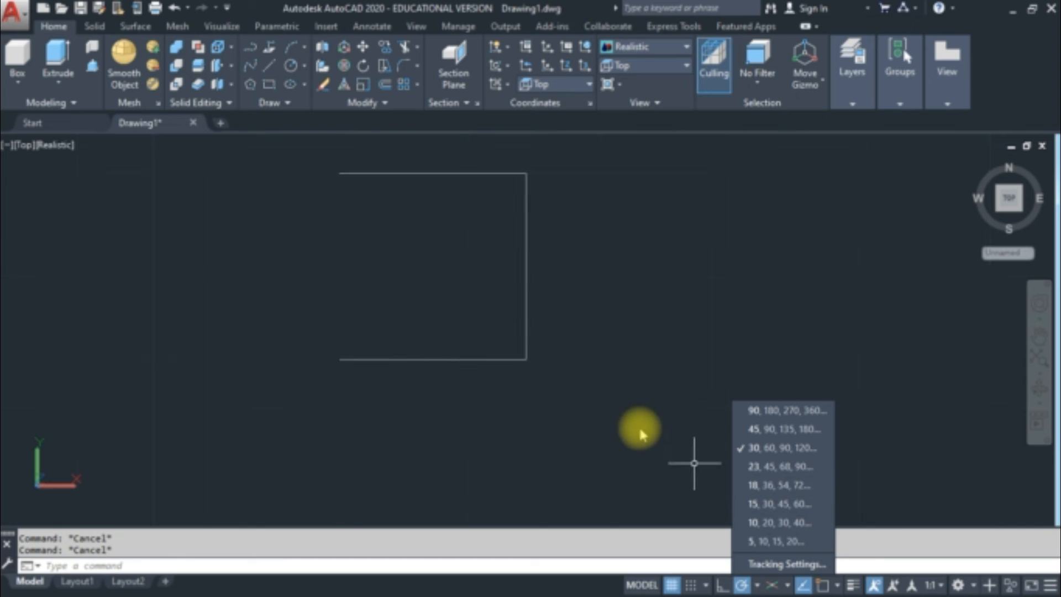
click(638, 426)
Draw a single line 6 units long at a 30° polar angle in the empty area beside the three-segment shape.
text(L)
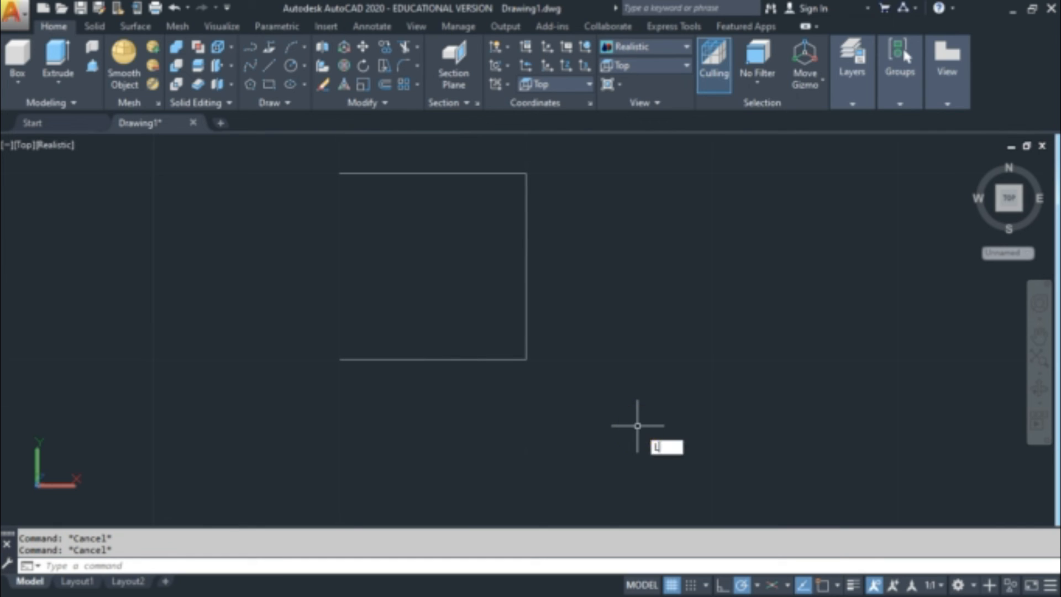
key(Return)
click(631, 409)
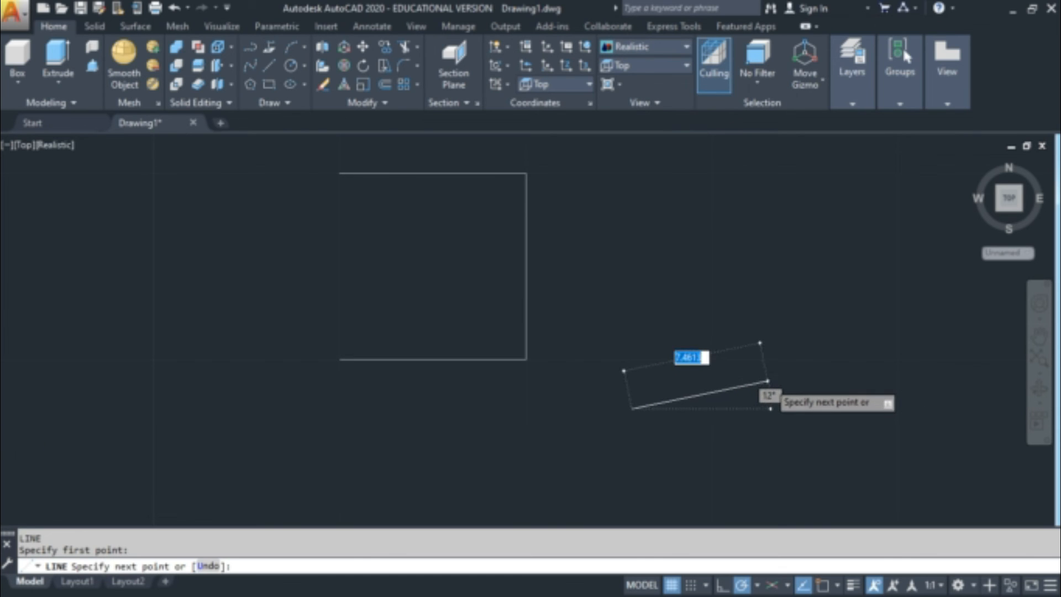
scroll(768, 381, up, 5)
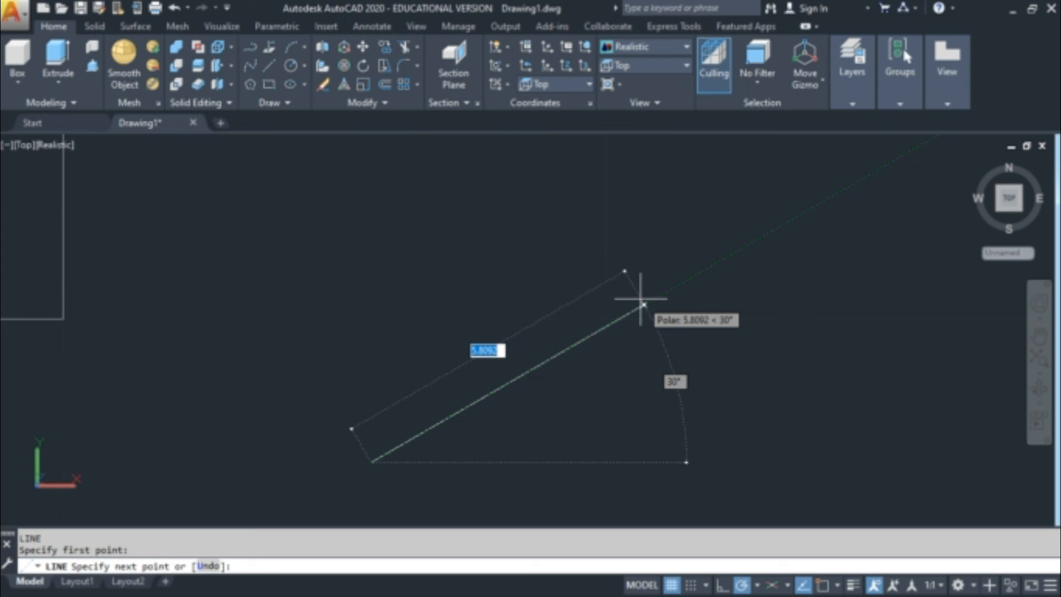
text(6)
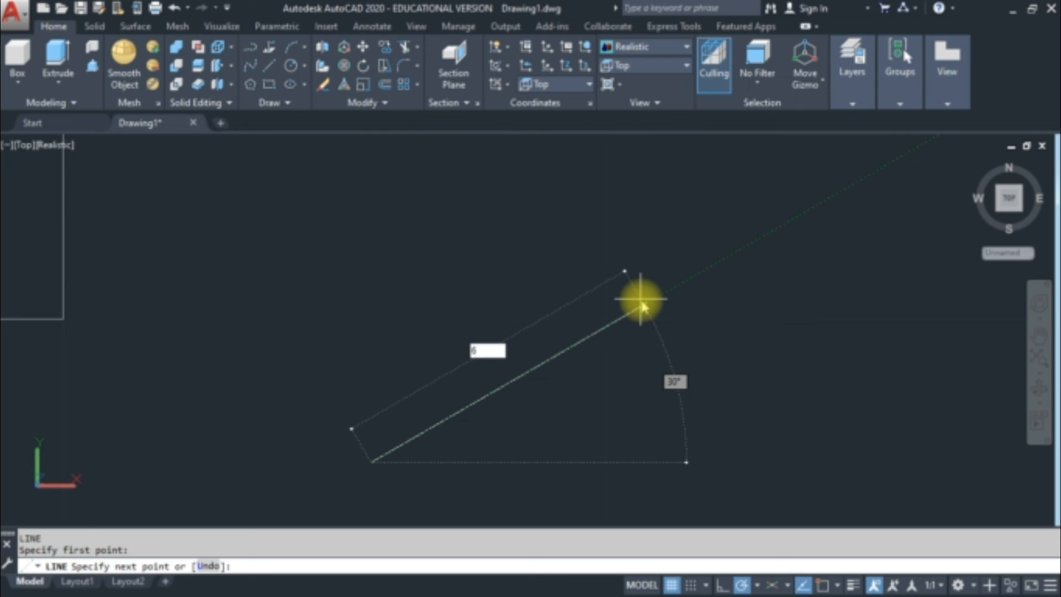
key(Return)
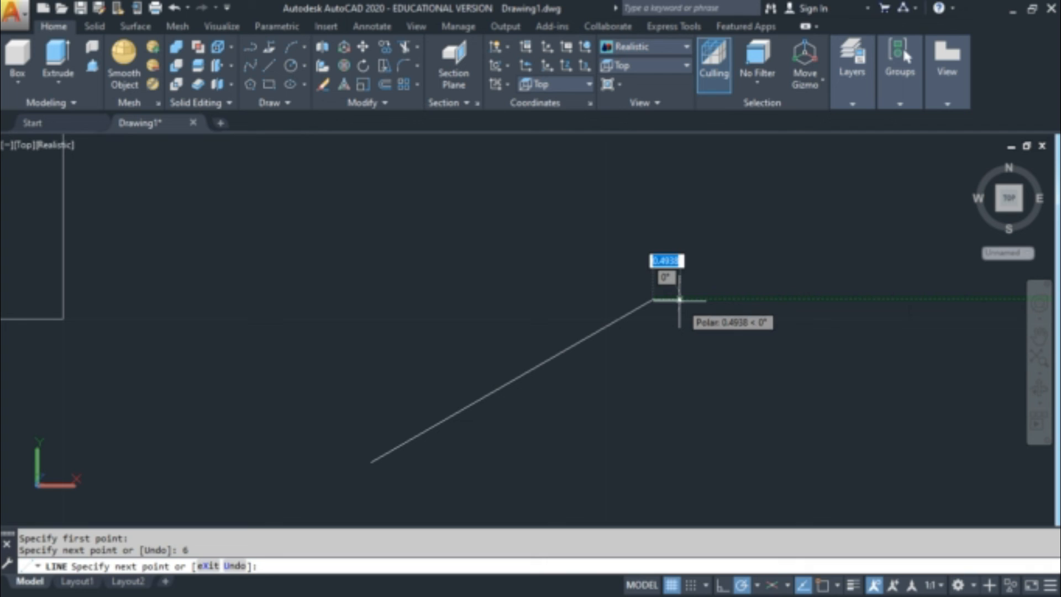
key(Escape)
Turn on Object Snap and draw a horizontal line to the right from the lower endpoint of the 30° line.
text(L)
key(Return)
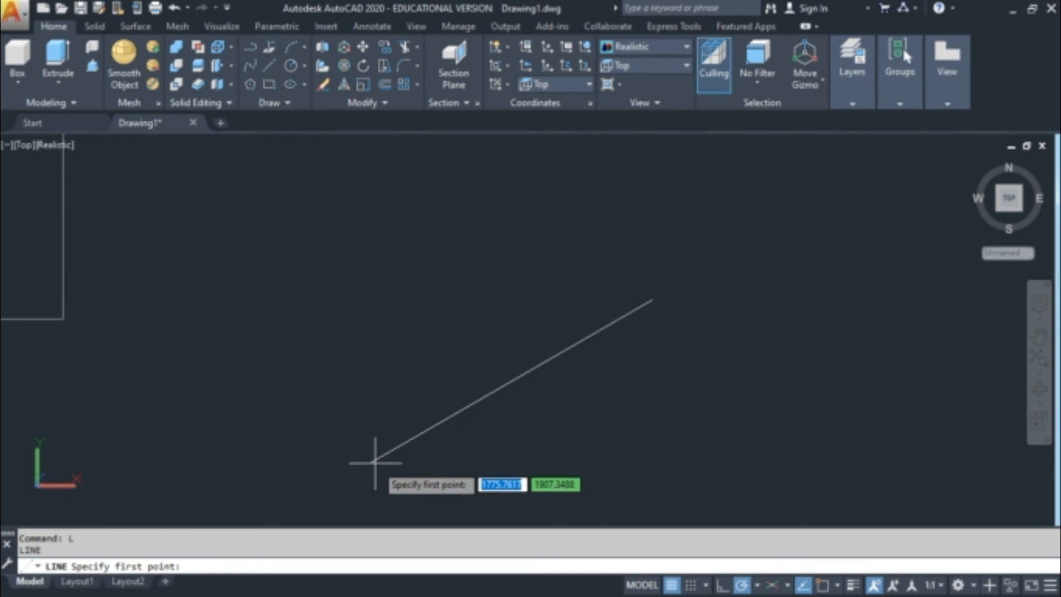
key(F3)
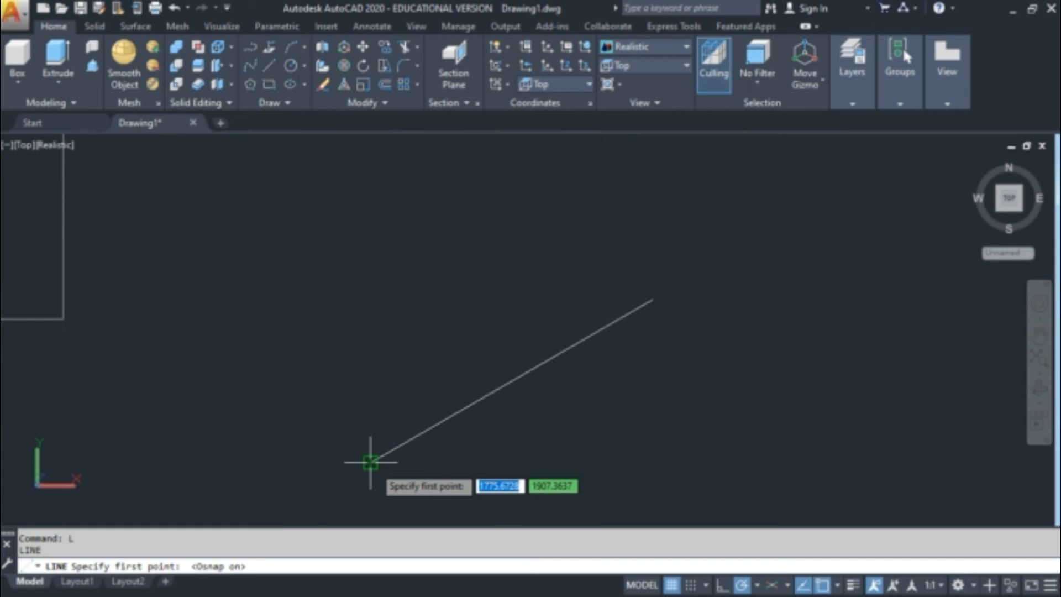
click(371, 462)
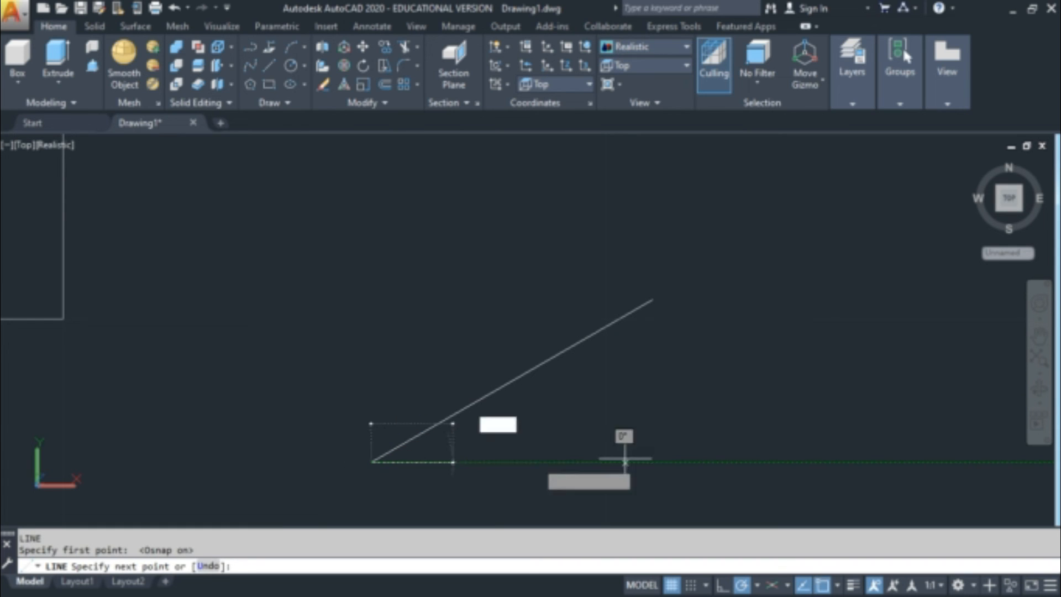
click(738, 462)
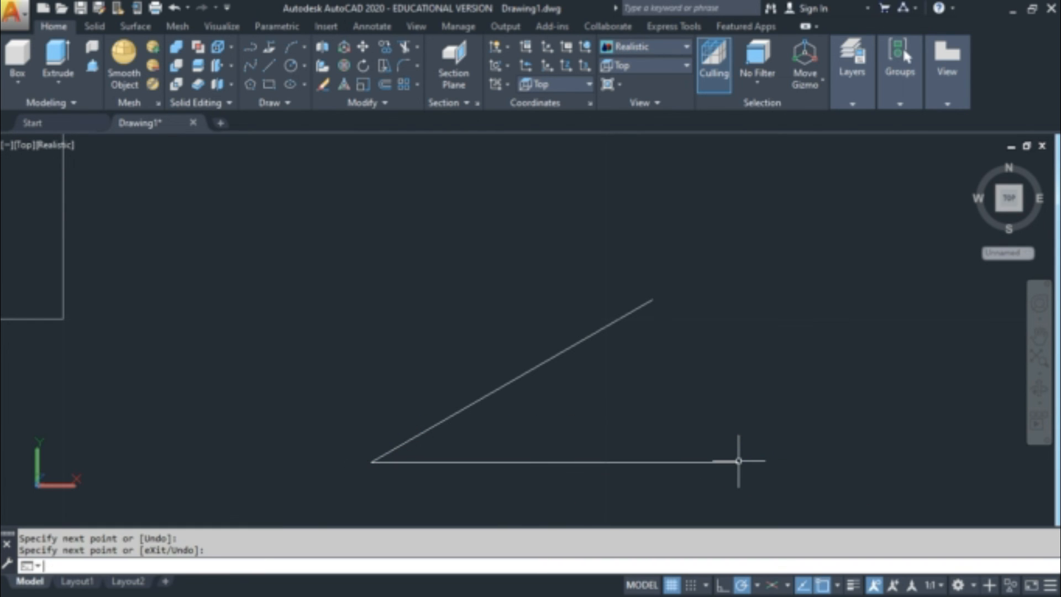
key(Return)
Add an angular dimension between the sloped line and the horizontal line, placing its arc inside the angle, and leave nothing selected.
text(DAN)
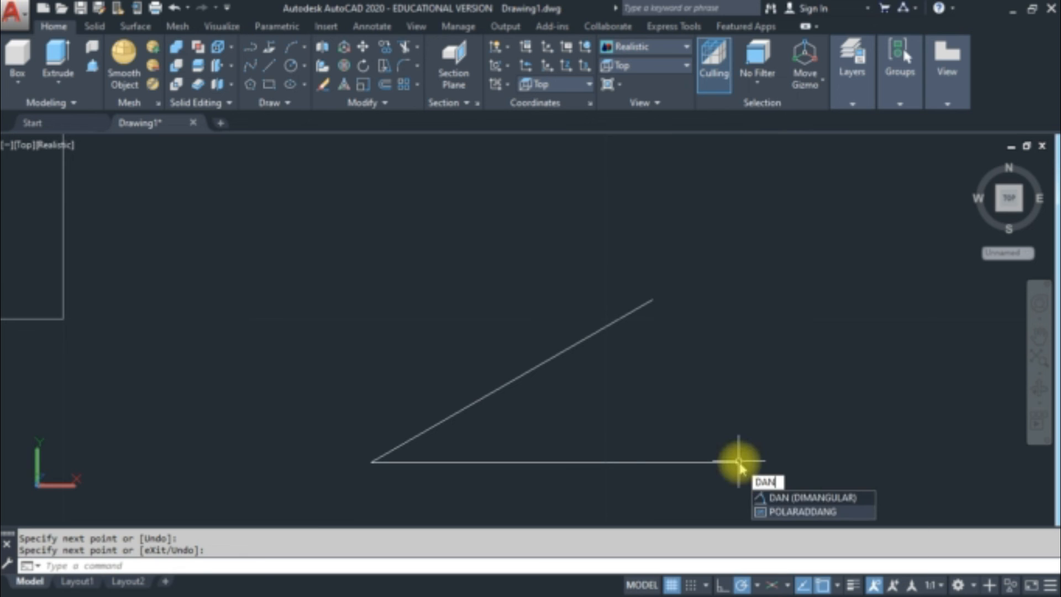
key(Return)
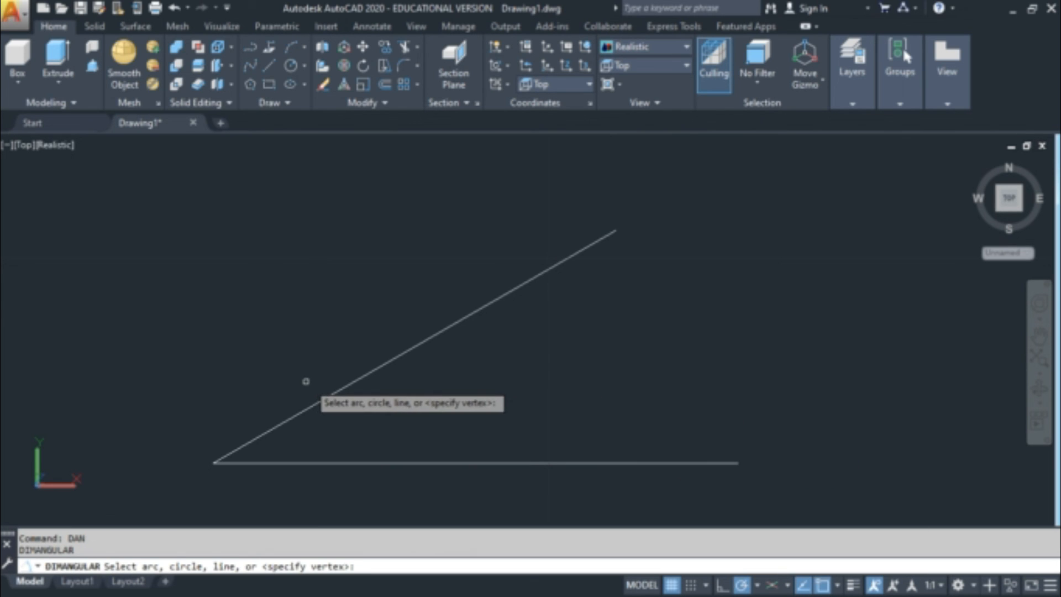
click(334, 391)
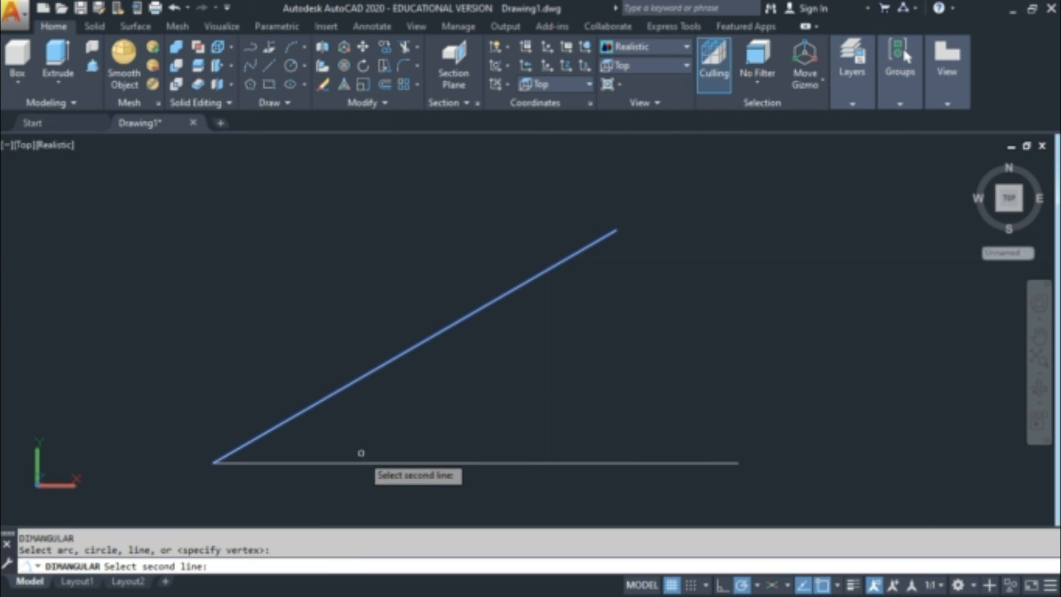
click(359, 462)
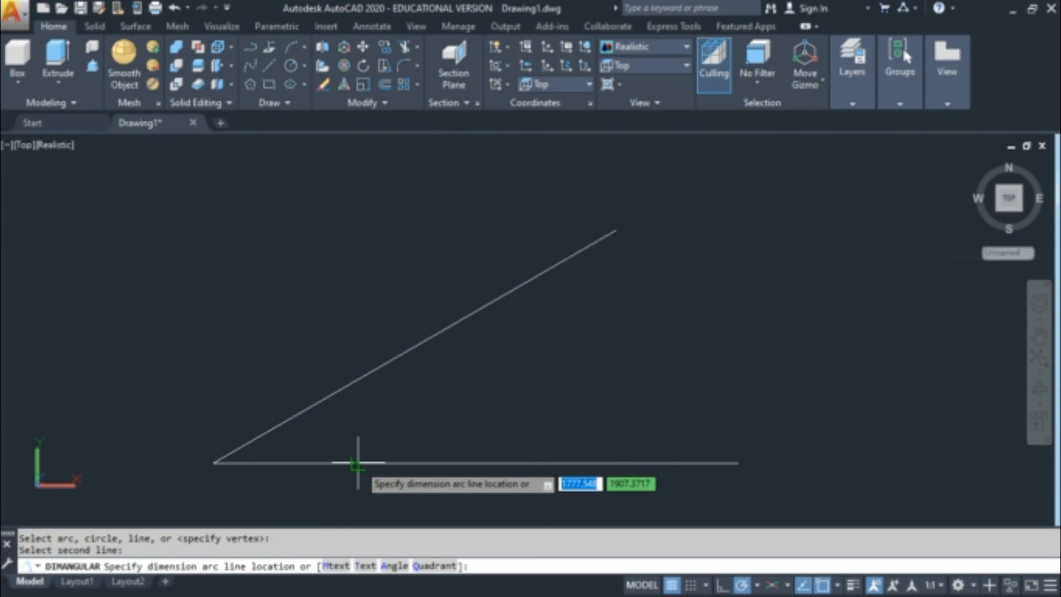
scroll(405, 421, down, 4)
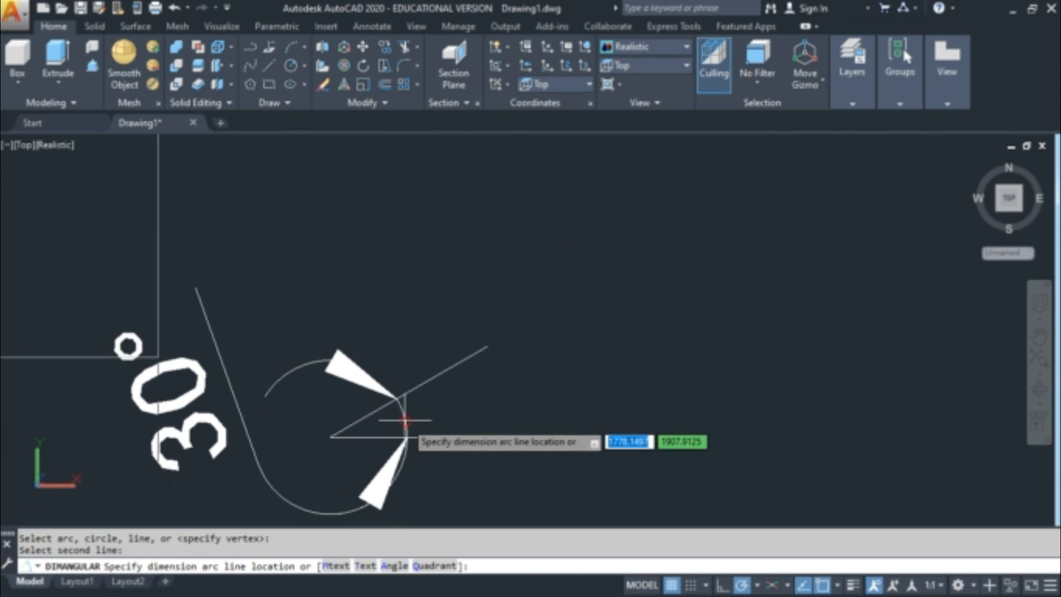
click(405, 422)
key(ctrl+a)
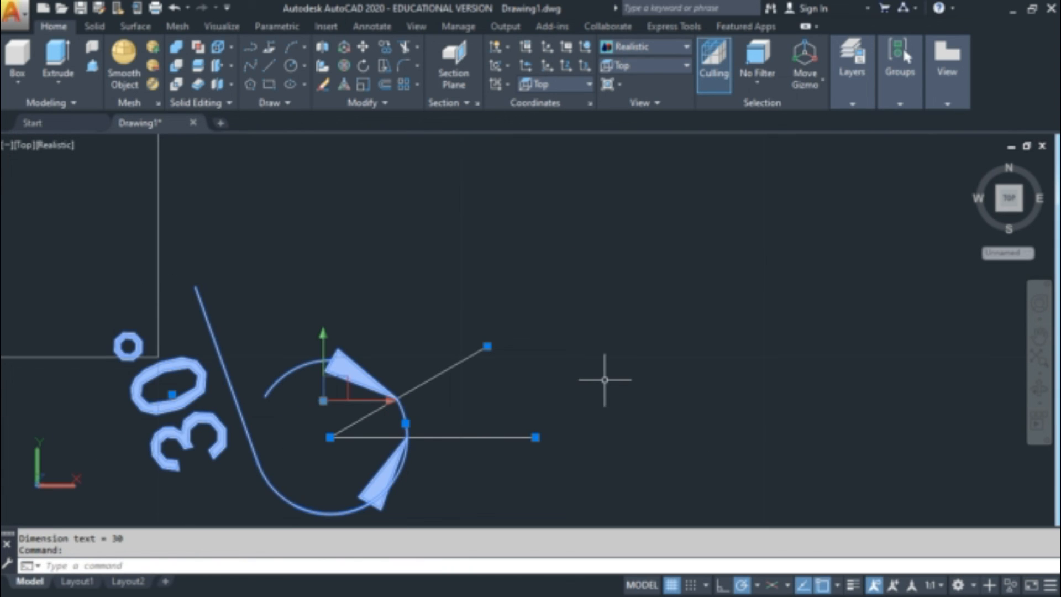
key(Escape)
key(Escape)
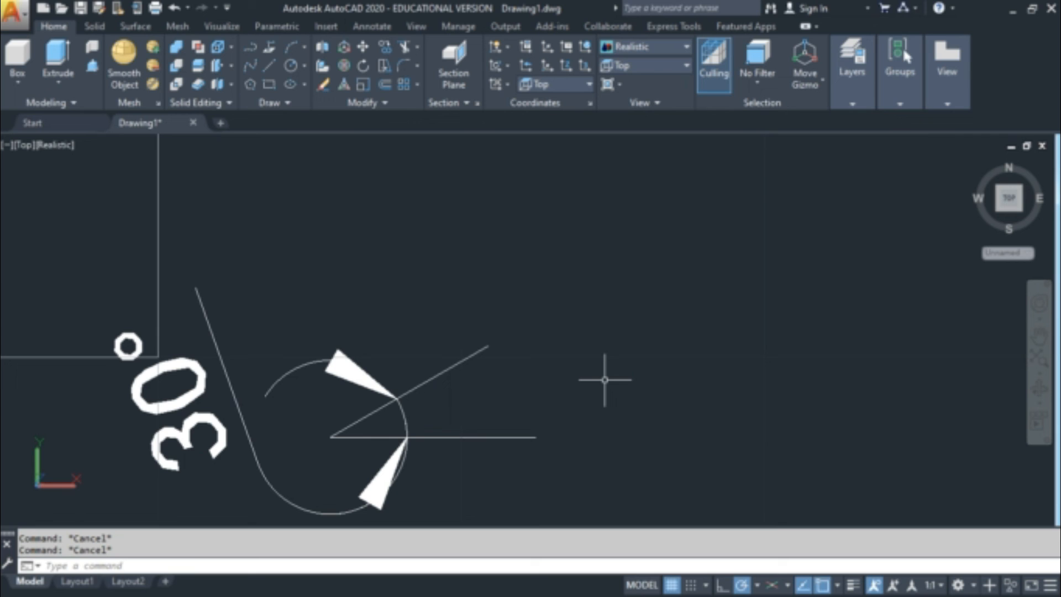
Toggle Object Snap Tracking off and on, and draw a separate horizontal line starting about 6.7 units beyond the base line's right endpoint along its extension.
key(F11)
key(F11)
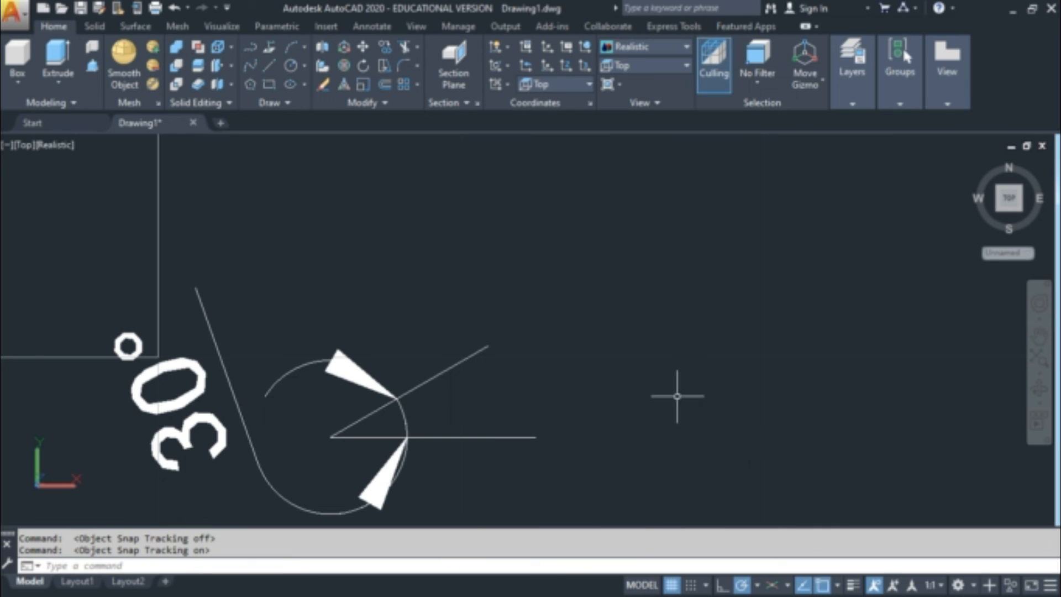
text(l)
key(Return)
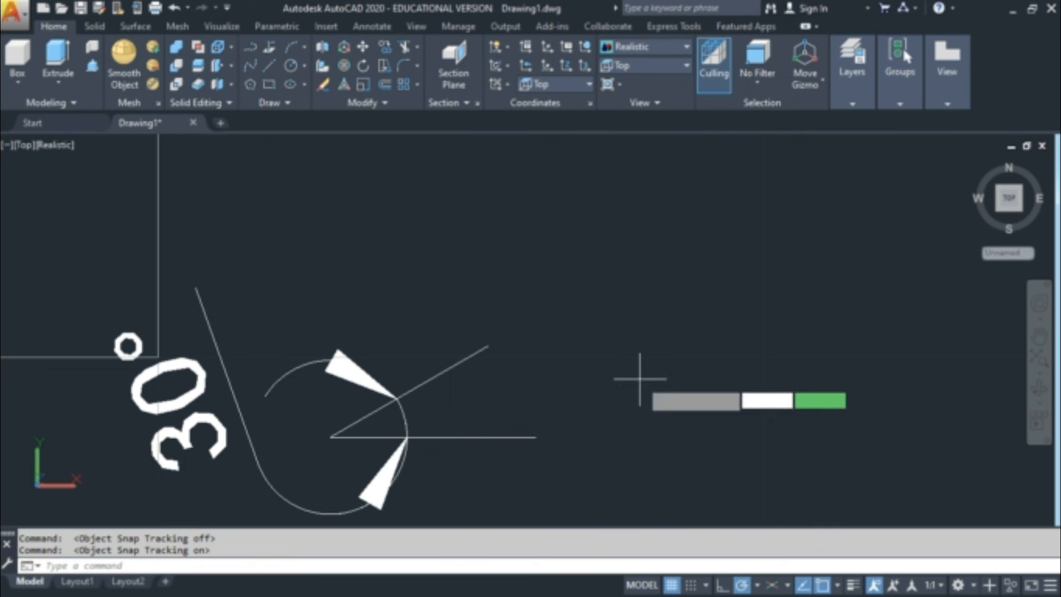
scroll(640, 379, down, 2)
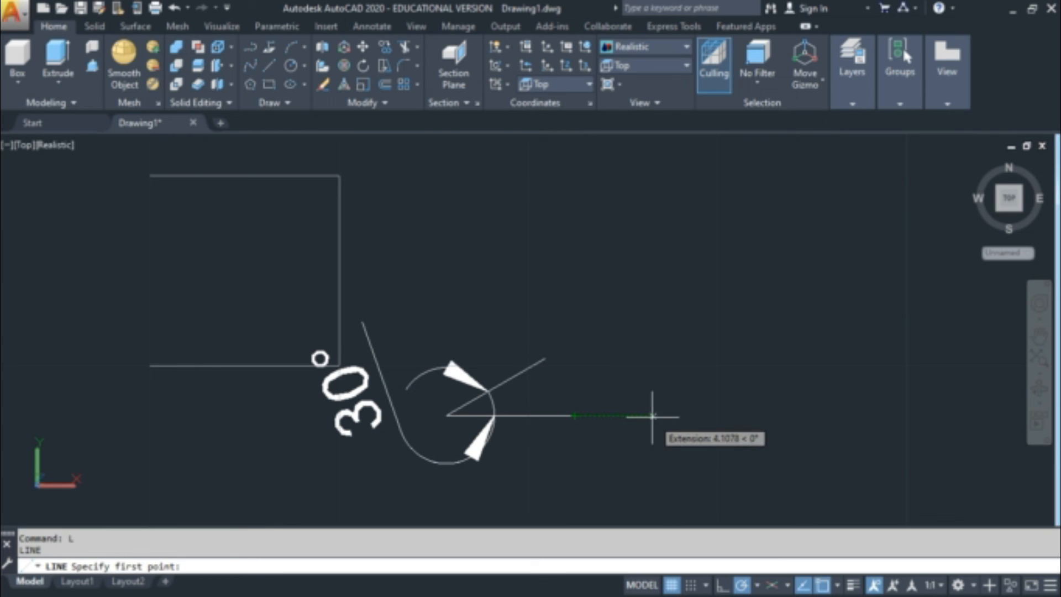
click(701, 415)
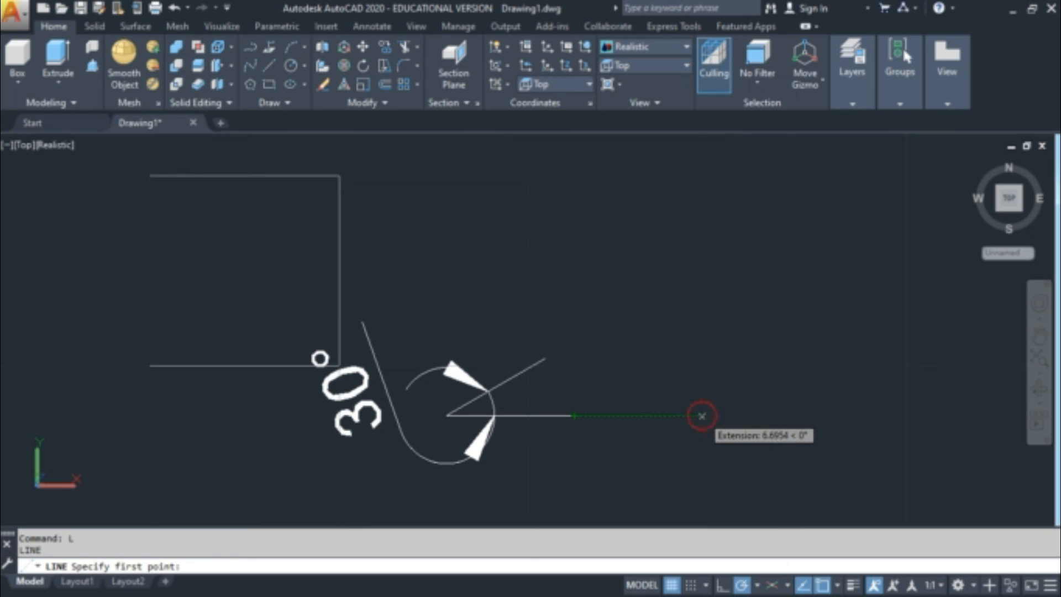
click(839, 413)
key(Return)
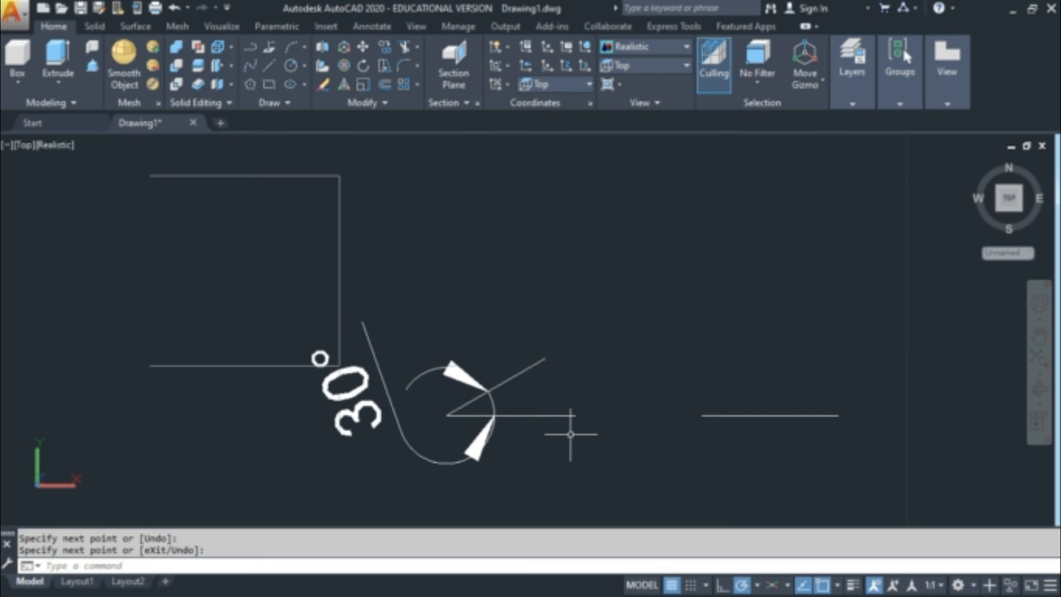
Erase the three-segment shape, the two angled lines with their dimension, and the separate short horizontal line, using a window selection.
scroll(570, 434, up, 3)
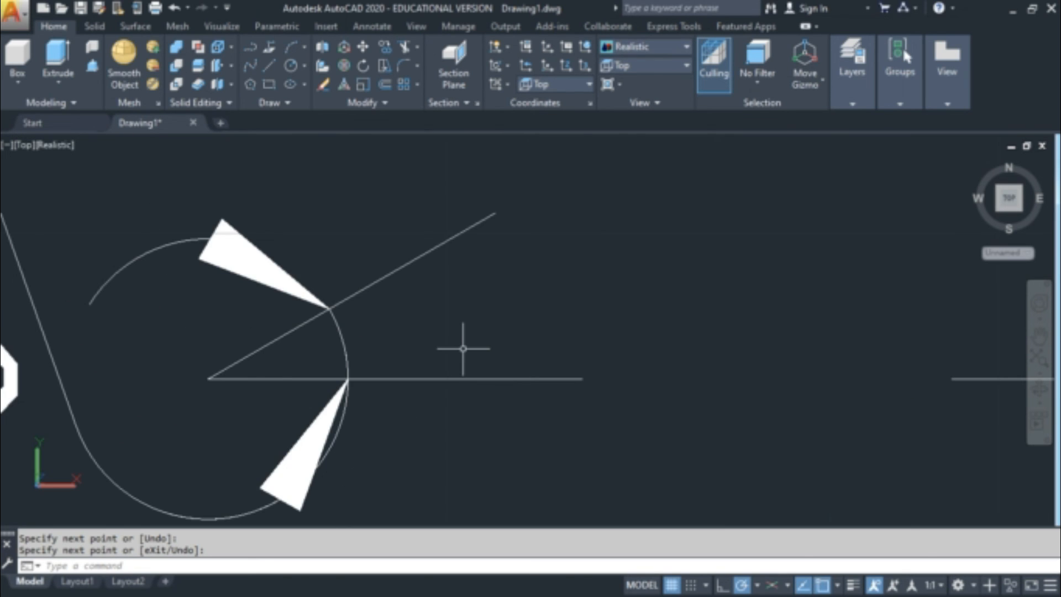
scroll(463, 349, down, 5)
click(310, 243)
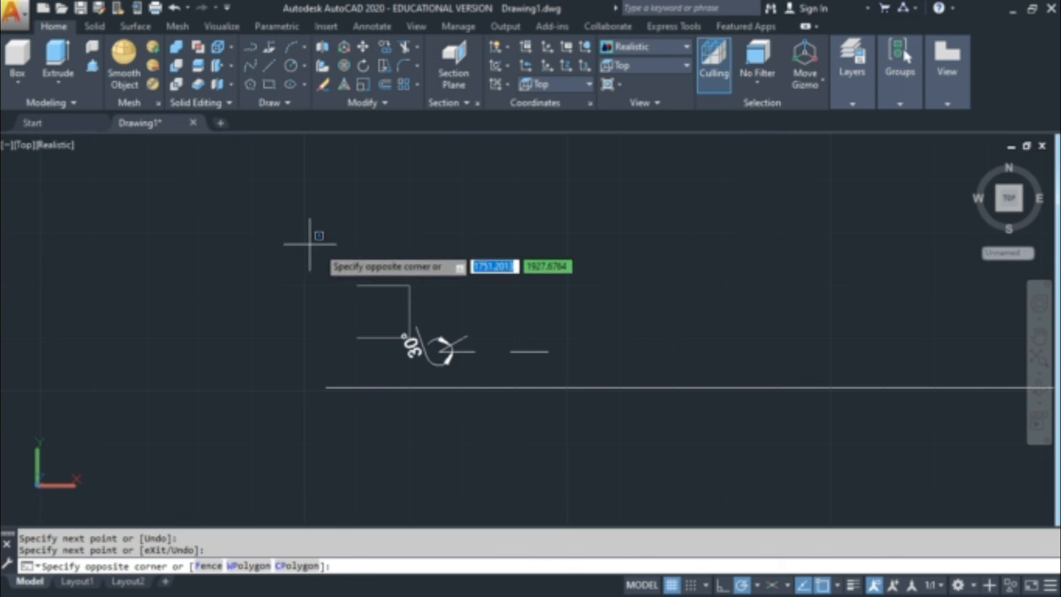
click(566, 414)
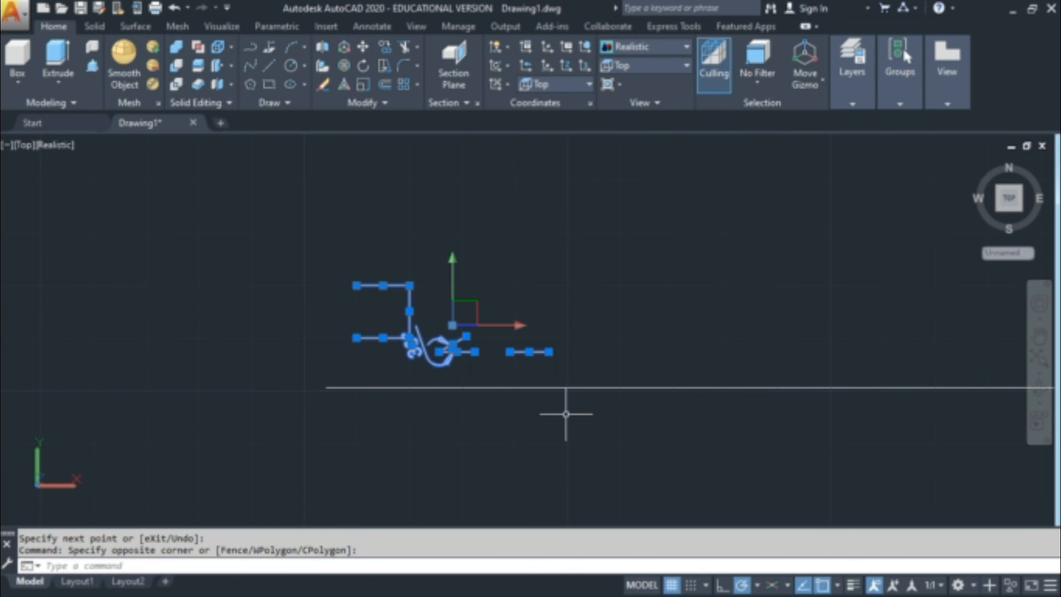
key(Delete)
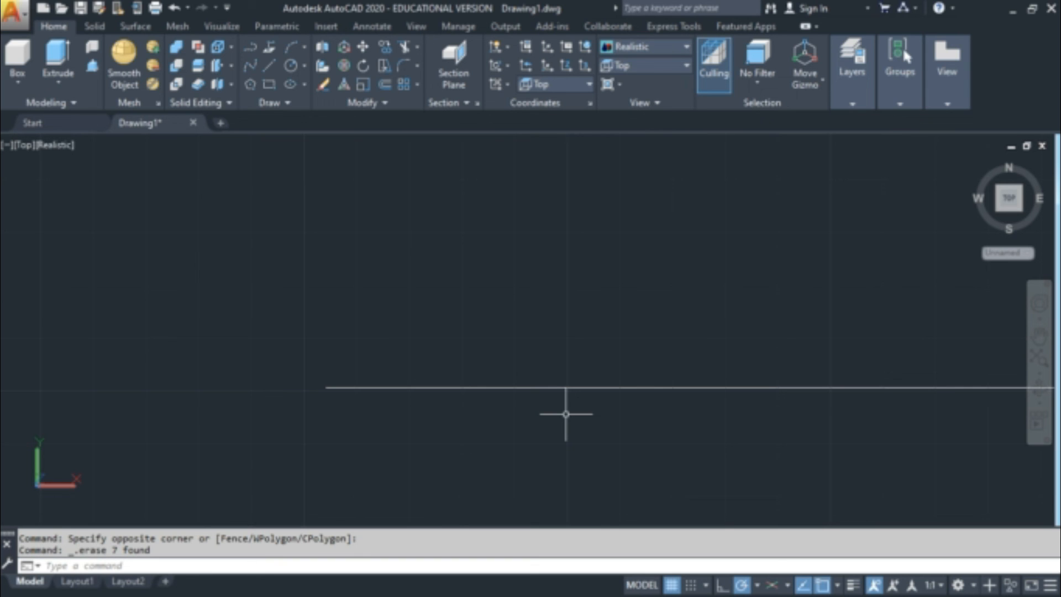
drag(550, 402, 490, 367)
click(491, 366)
click(490, 366)
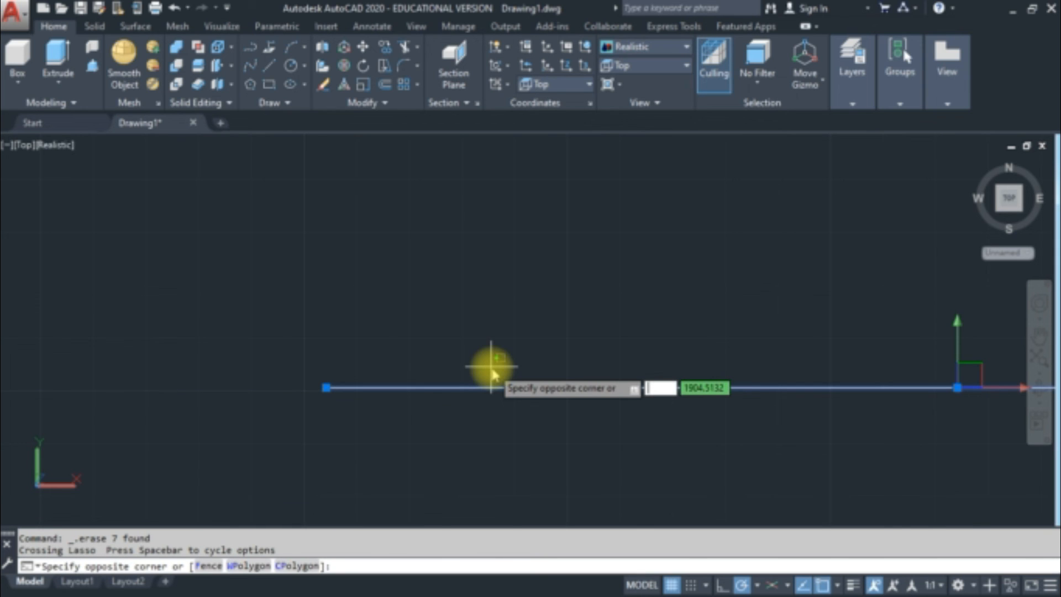
key(Escape)
key(Escape)
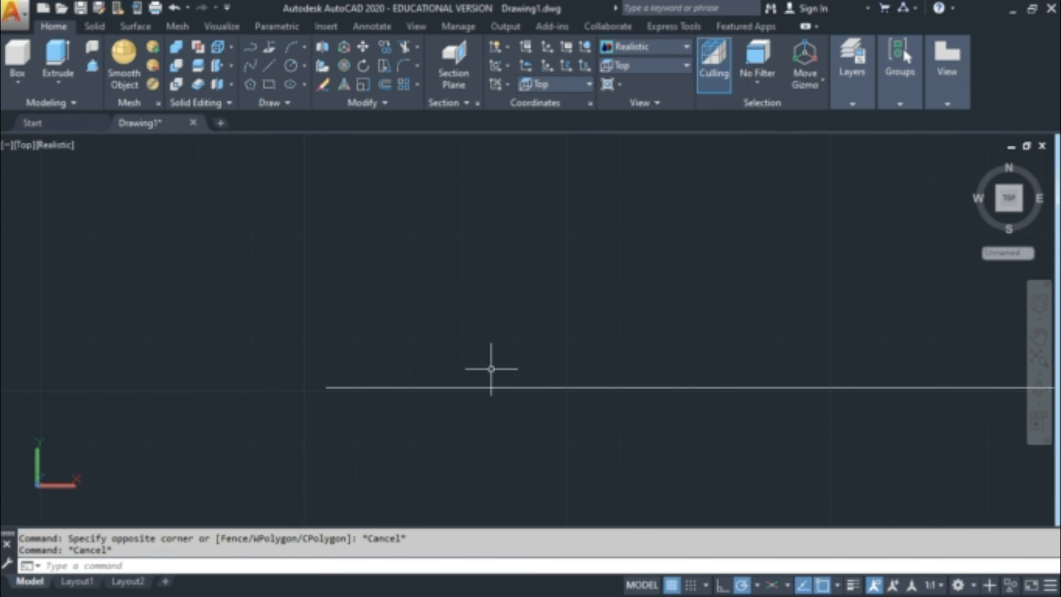
Erase the remaining long horizontal line using a crossing selection.
click(501, 399)
click(417, 349)
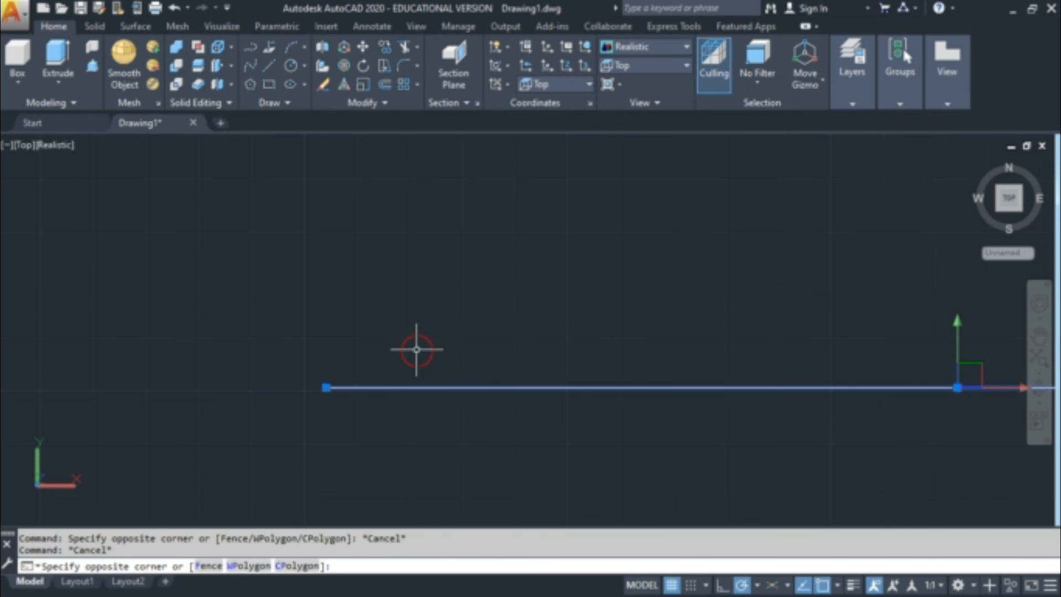
key(Delete)
Draw a line segment 10 units long at a 45° angle in the empty drawing area, entering length and angle through dynamic input.
text(l)
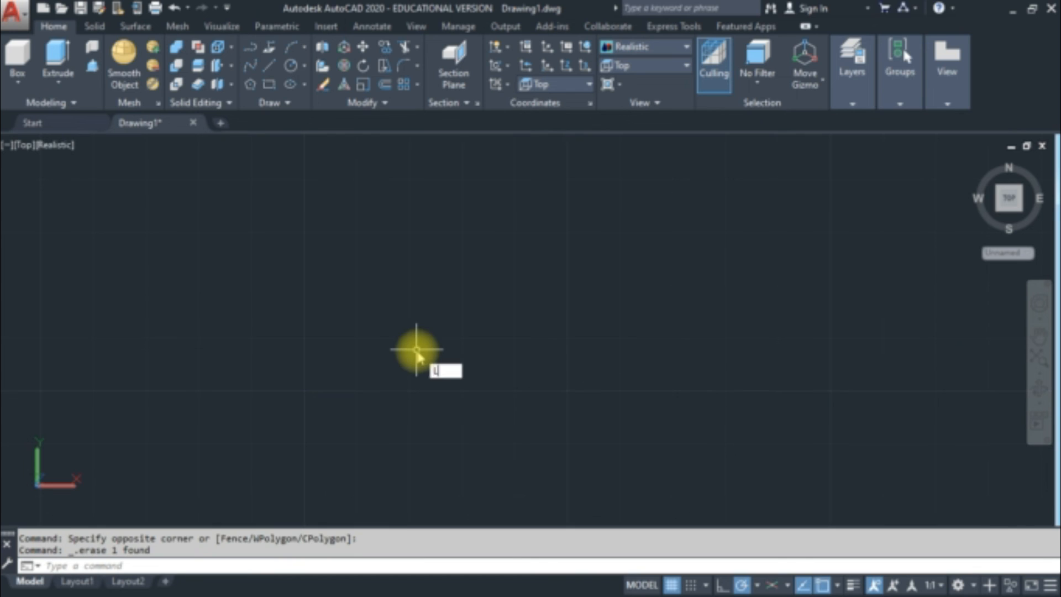
key(Return)
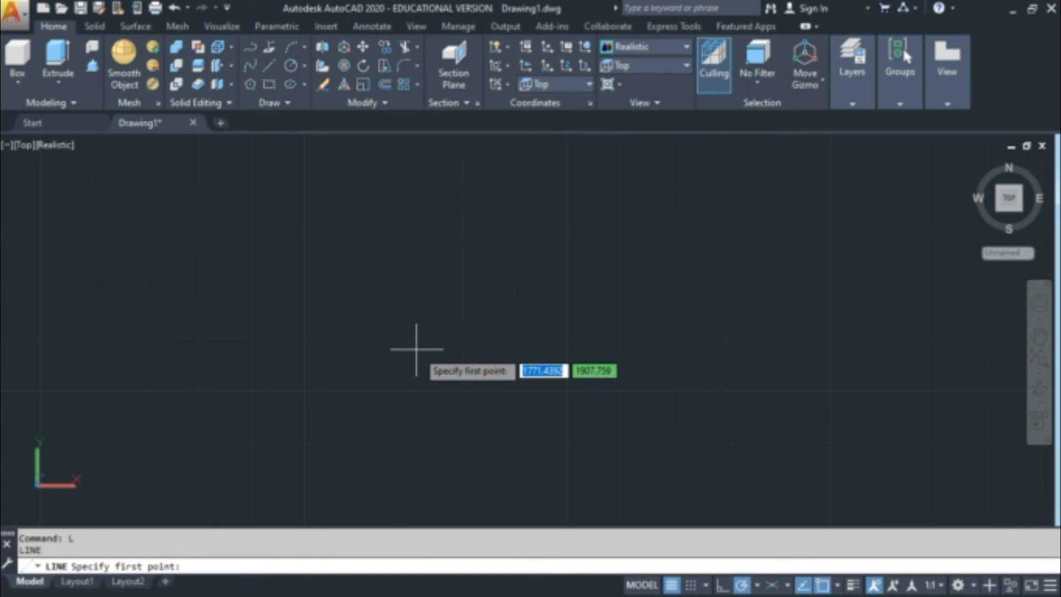
click(314, 379)
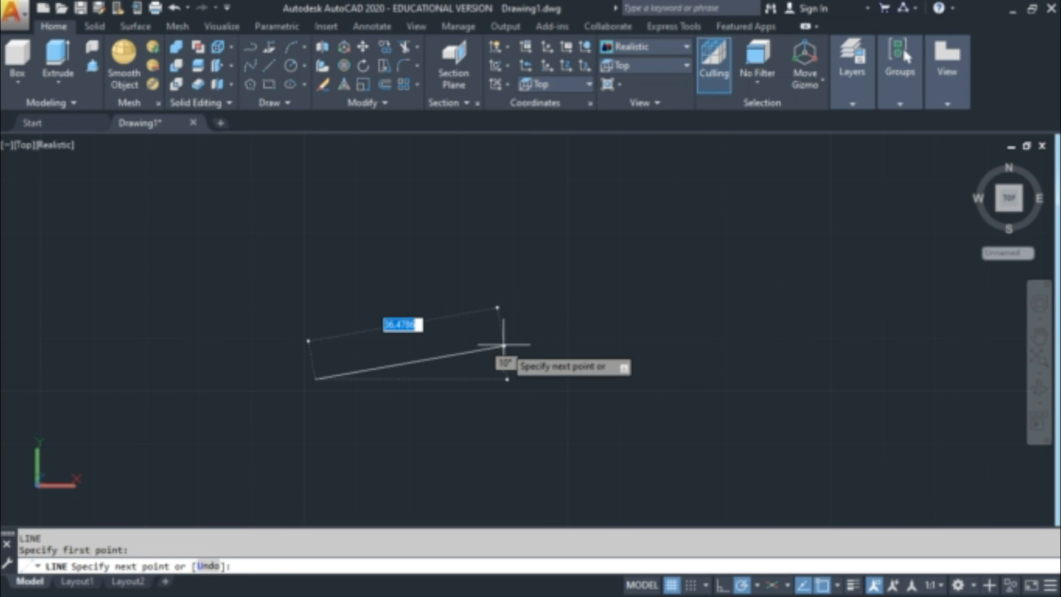
text(100)
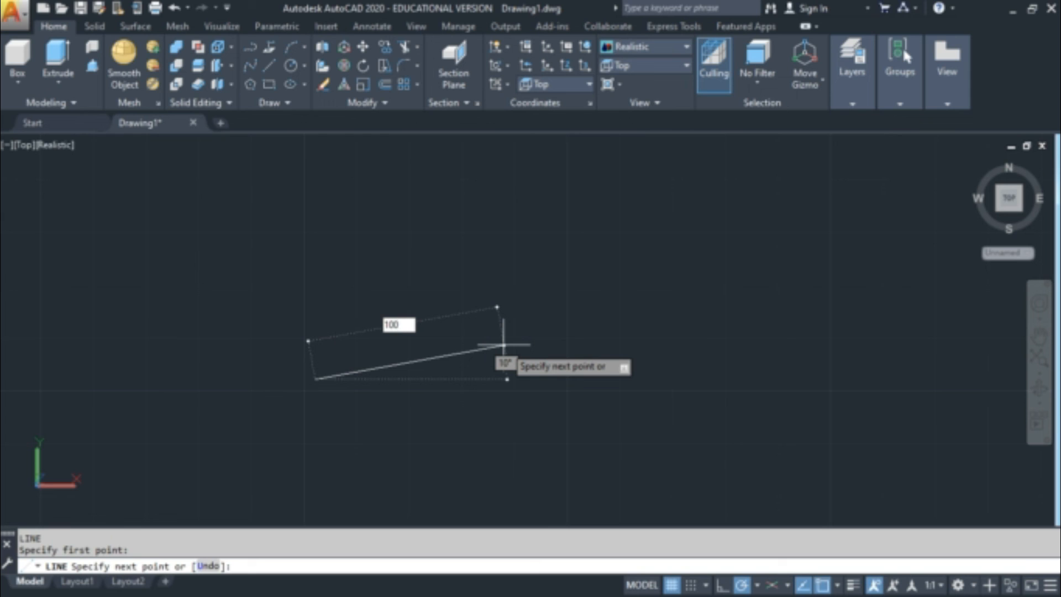
key(Tab)
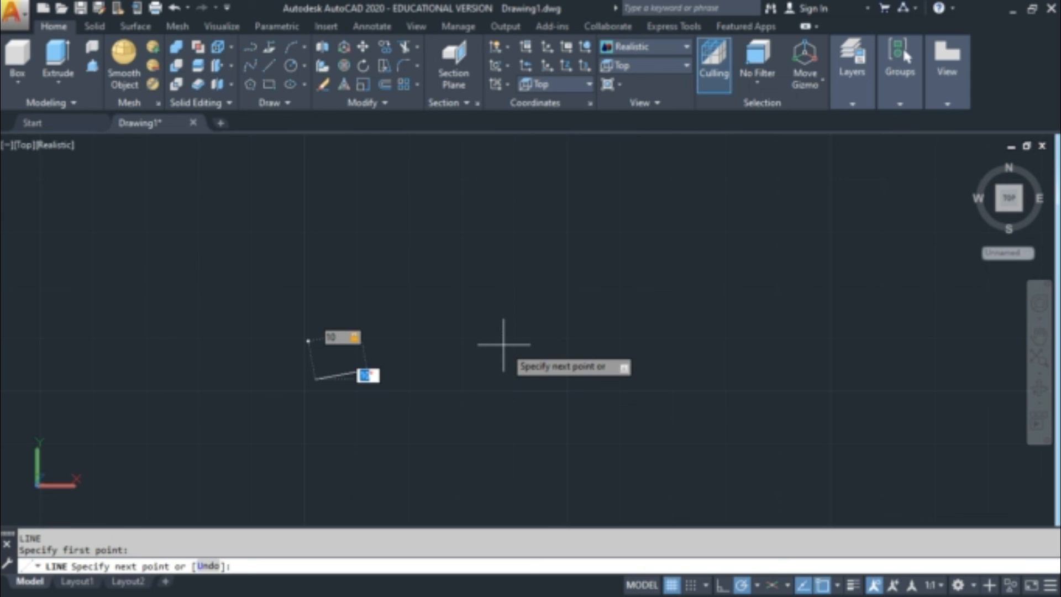
text(45)
key(Return)
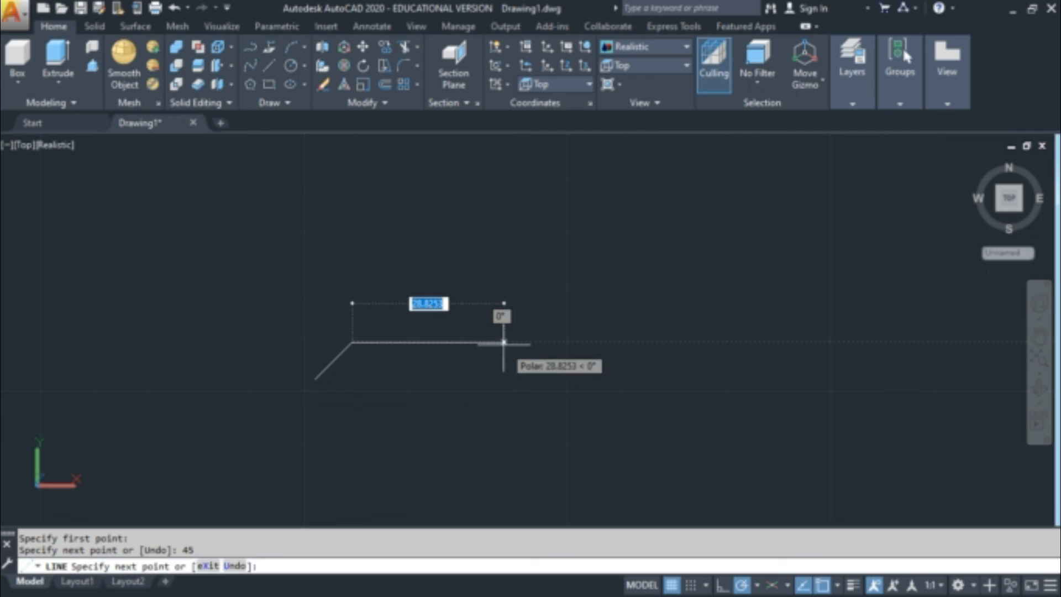